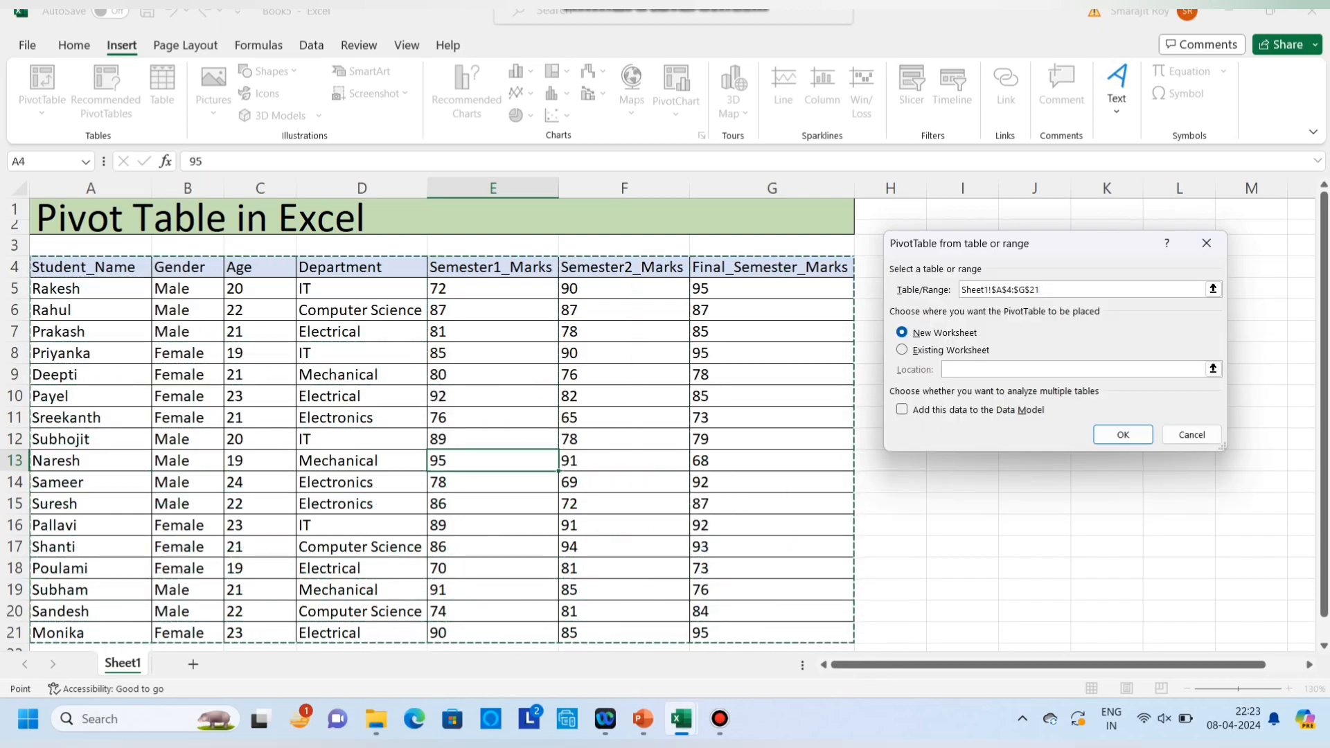
# Create a PivotTable from the range Sheet1!$A$4:$G$21 on a new worksheet.
pyautogui.click(901, 349)
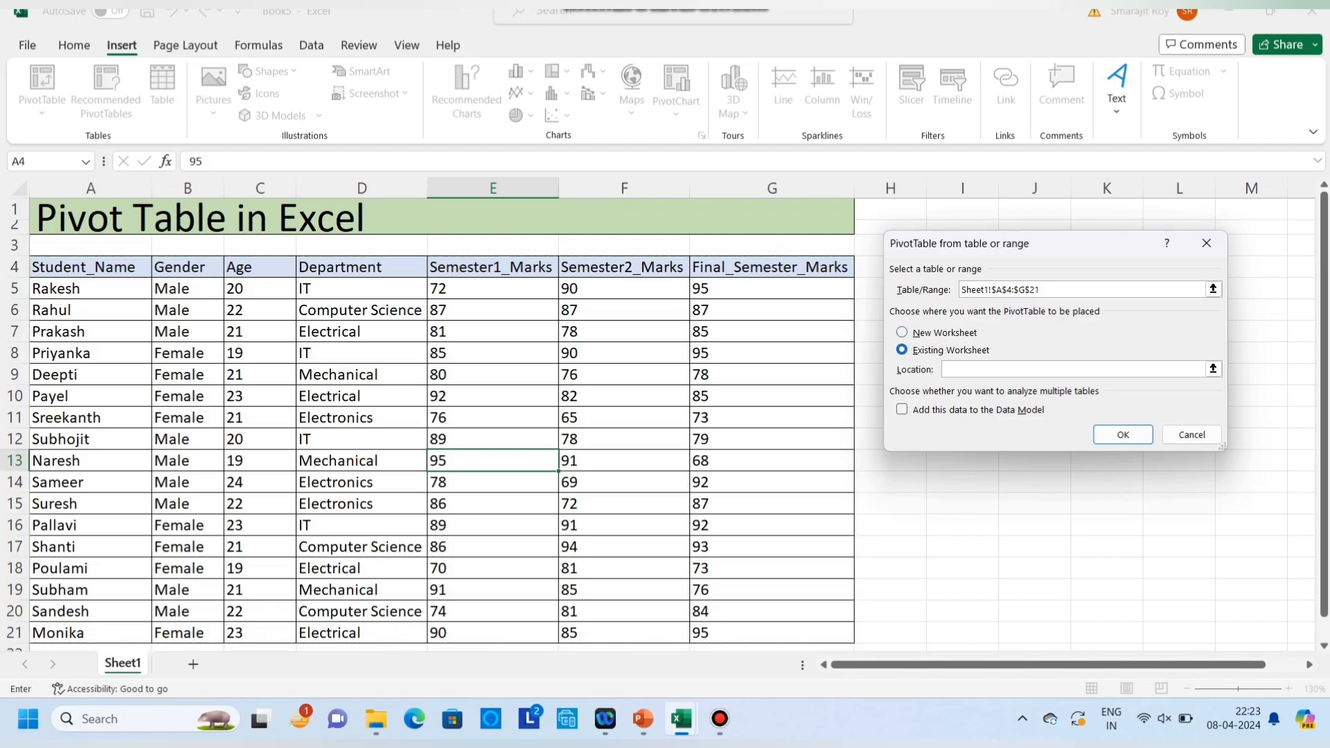
pyautogui.click(901, 332)
pyautogui.click(1123, 434)
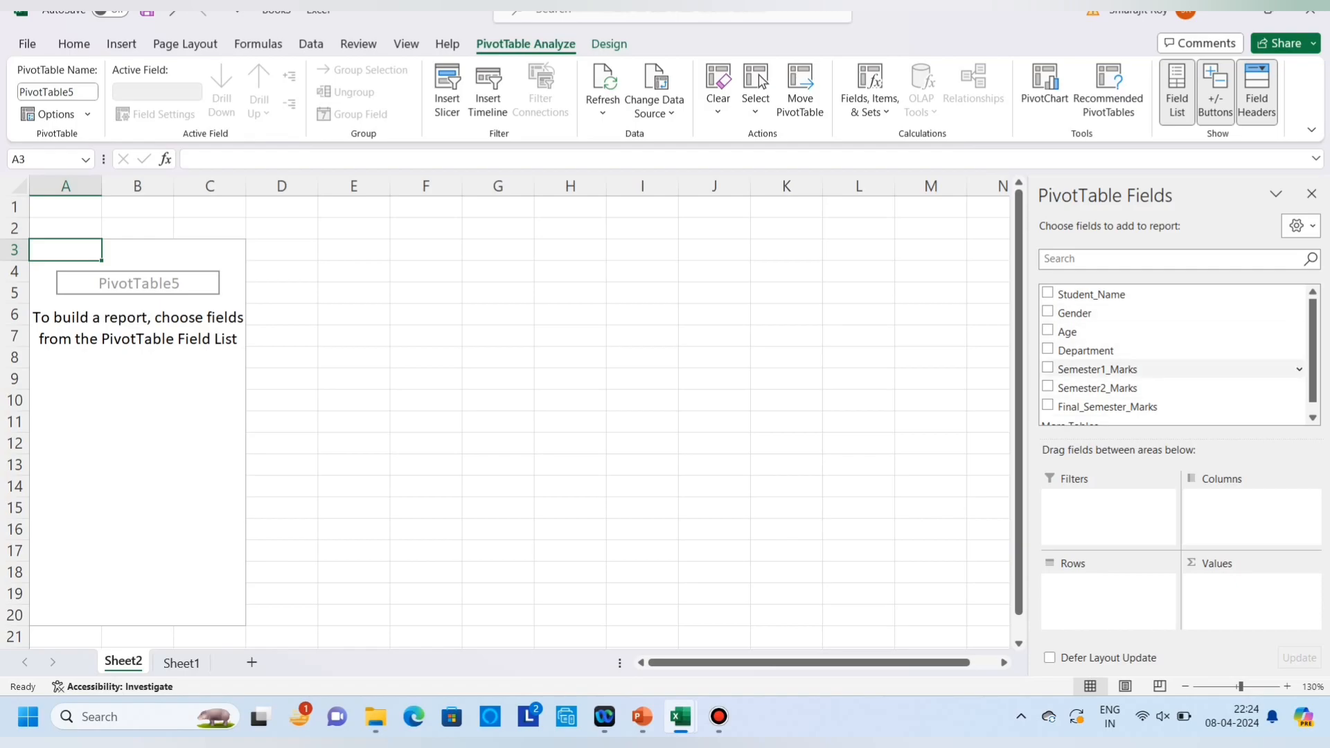
# Place Gender in the PivotTable rows and sum Final_Semester_Marks as values, checking the Female and Male totals.
pyautogui.moveTo(1074, 313); pyautogui.dragTo(1077, 590)
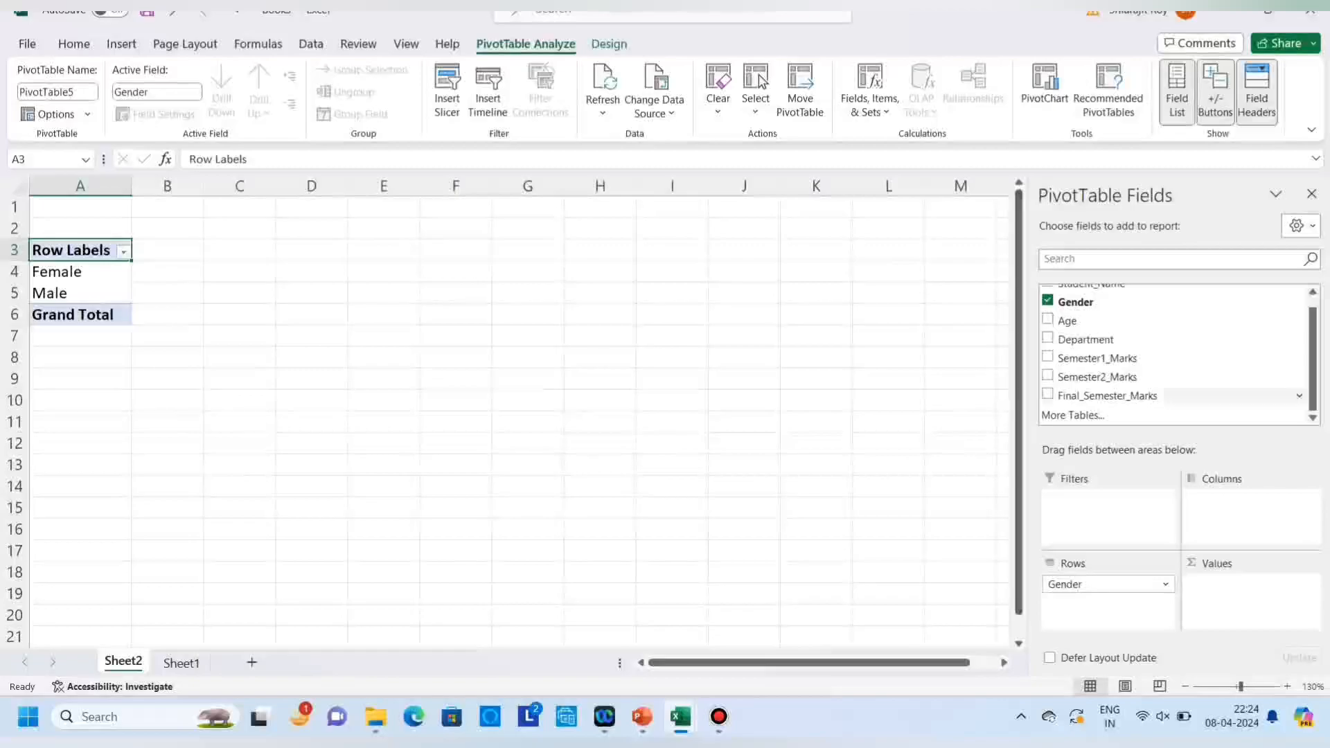
pyautogui.click(1047, 395)
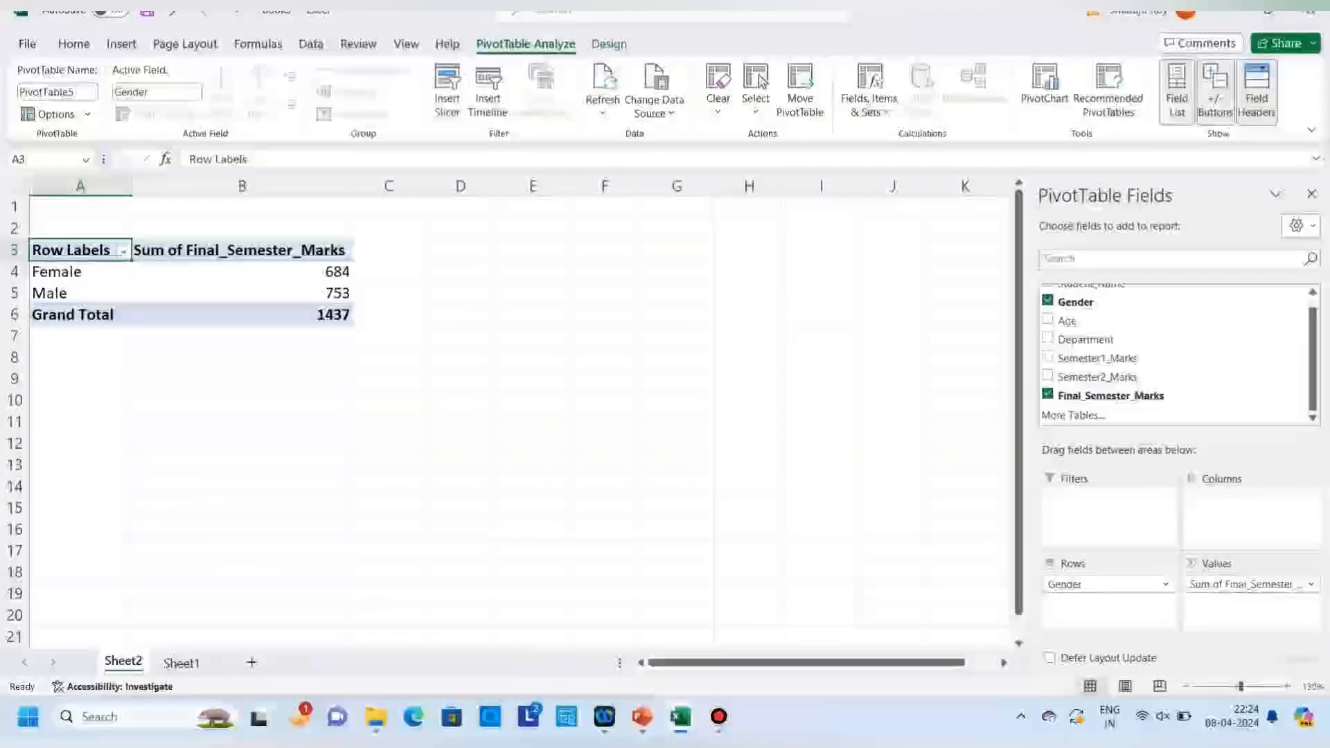
pyautogui.hotkey('ctrl', 'a')
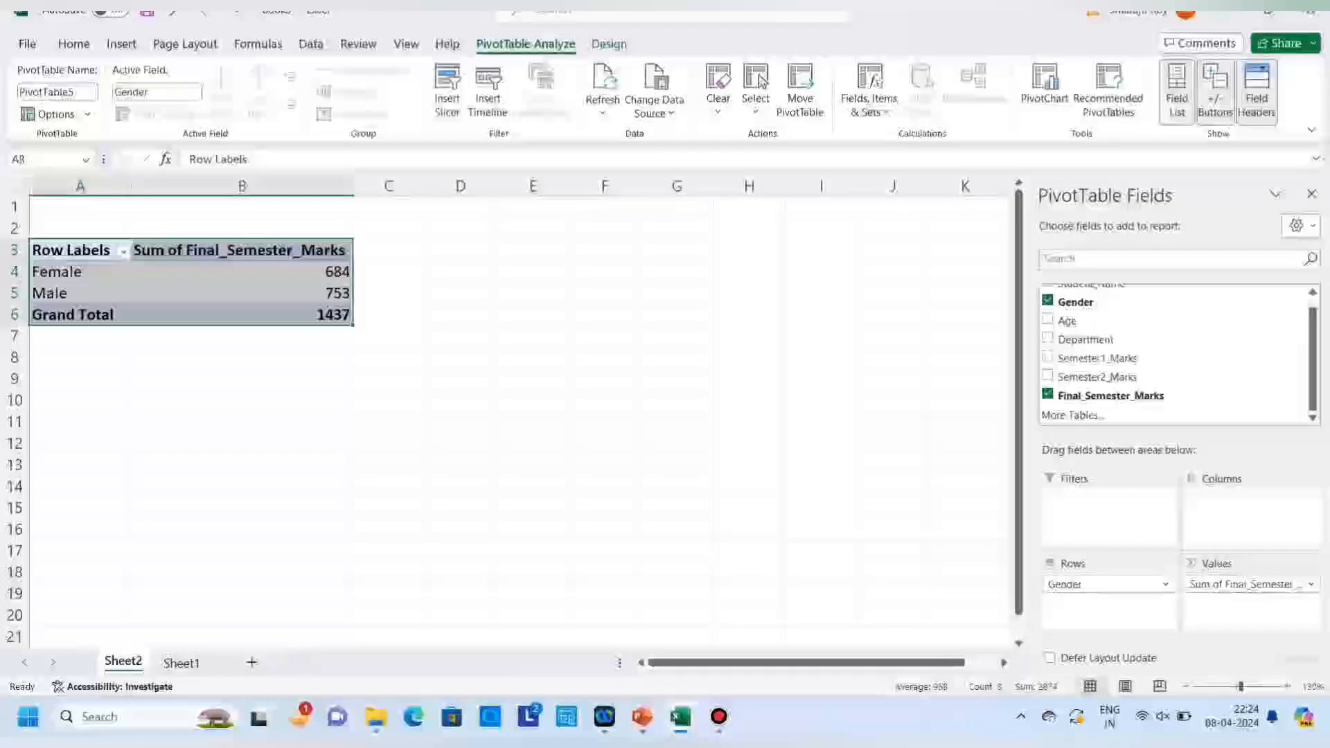
pyautogui.click(324, 272)
pyautogui.click(326, 288)
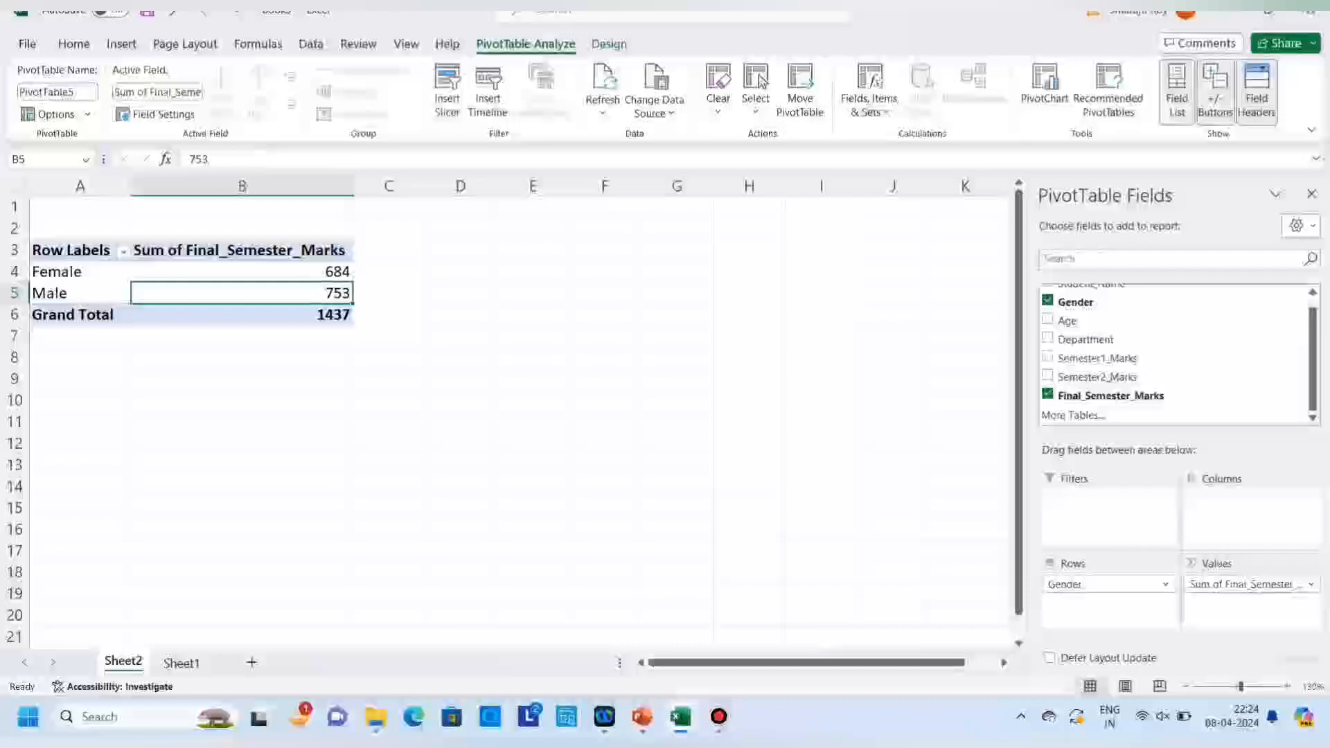
# Move the Gender field from rows to columns and back to rows to compare the layouts.
pyautogui.moveTo(1101, 585); pyautogui.dragTo(1241, 509)
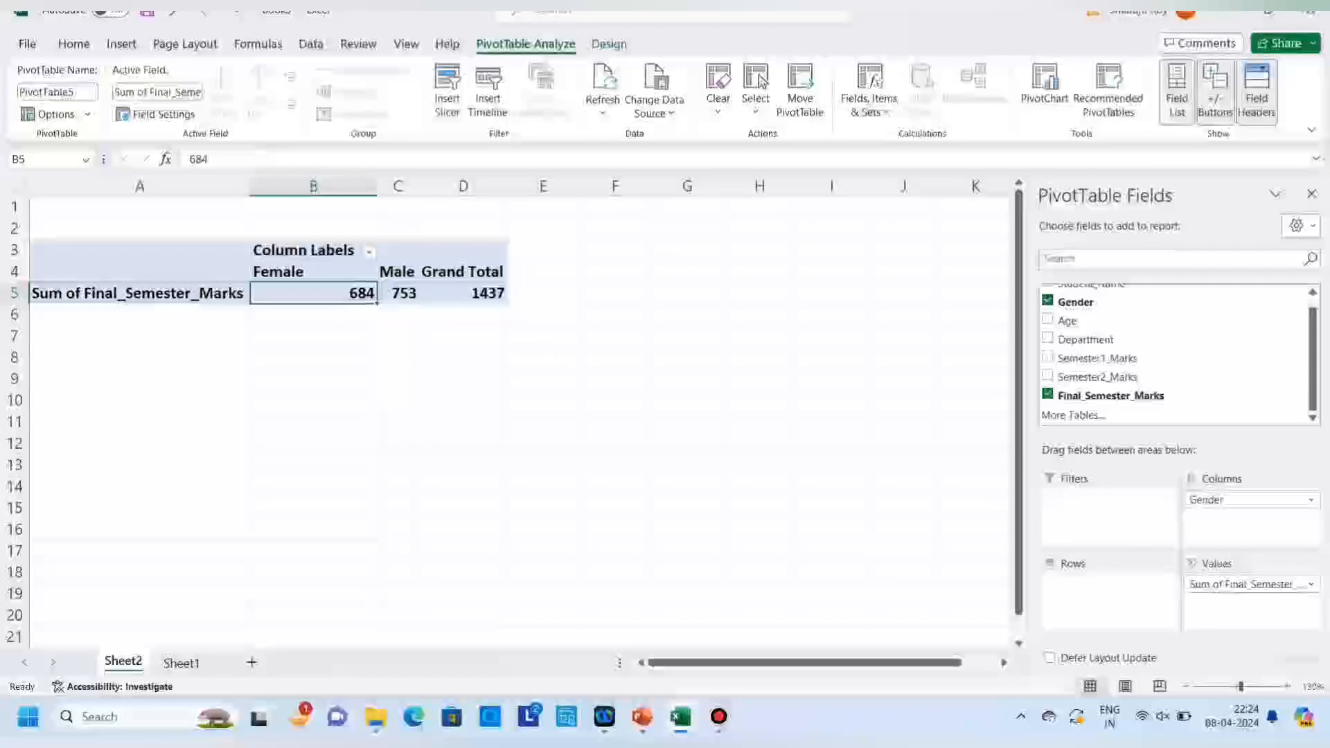
pyautogui.moveTo(1232, 500); pyautogui.dragTo(1108, 588)
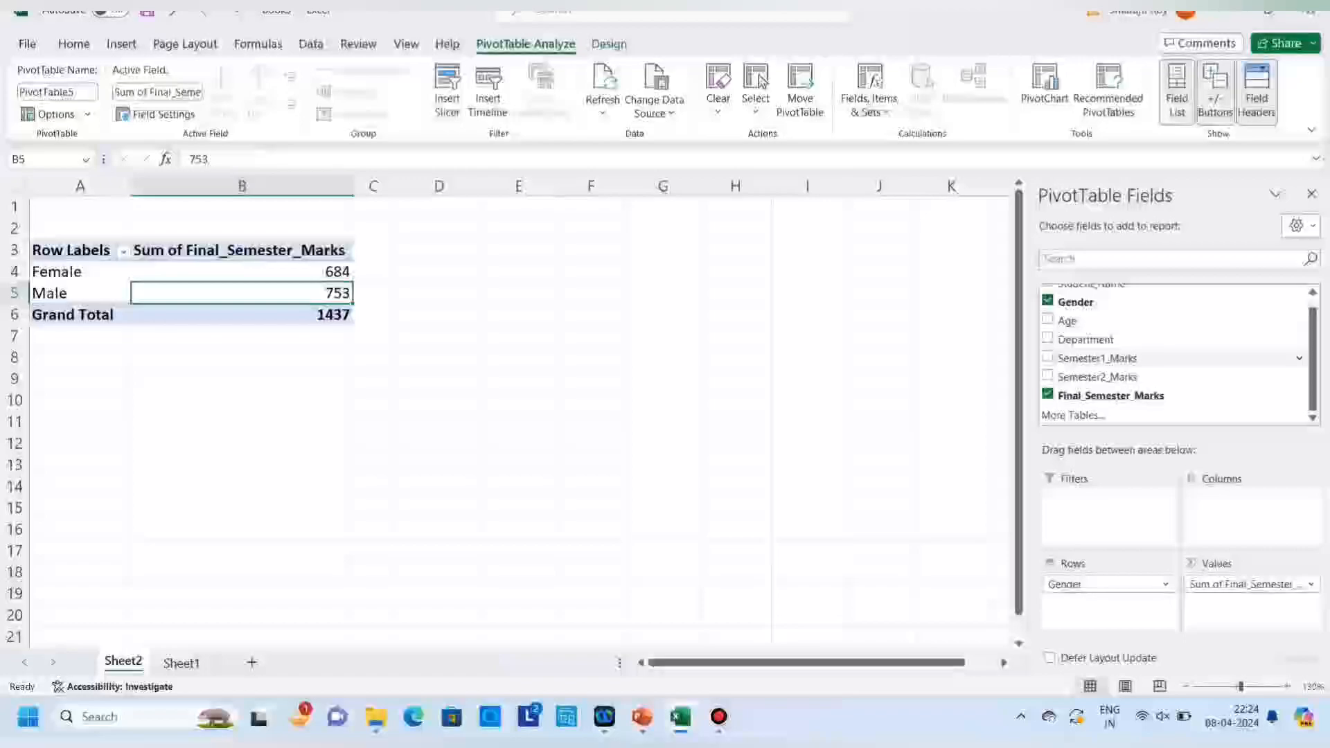
# Try Age as a report filter, view its selectable ages, and remove the field from the filters.
pyautogui.moveTo(1067, 320); pyautogui.dragTo(1108, 498)
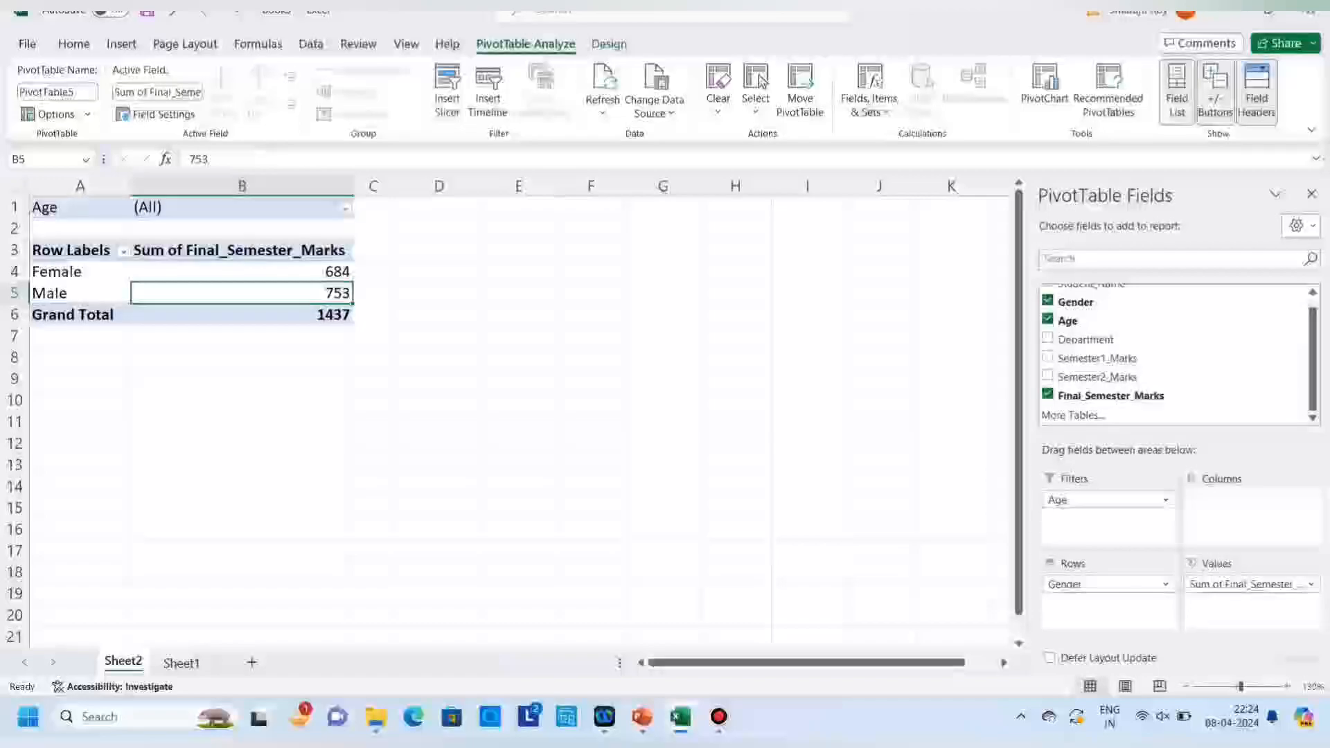
pyautogui.click(346, 207)
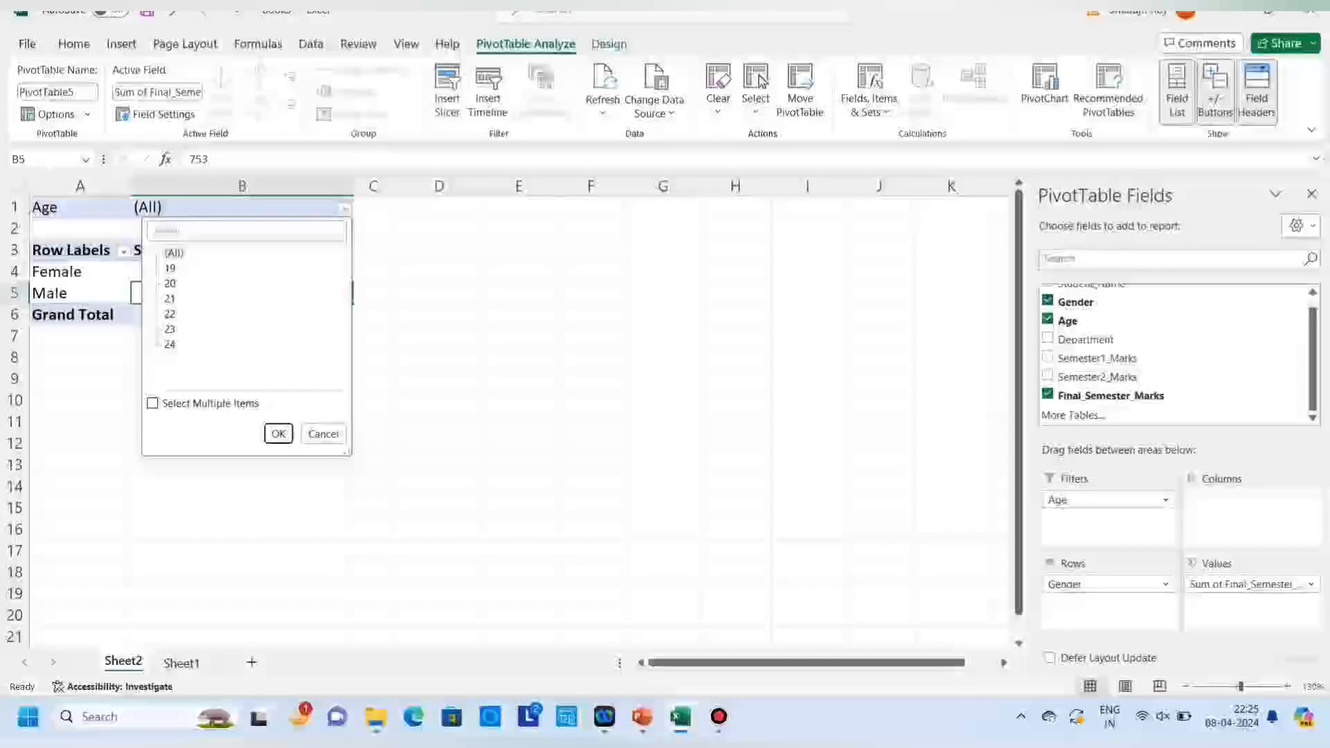
pyautogui.press('Escape')
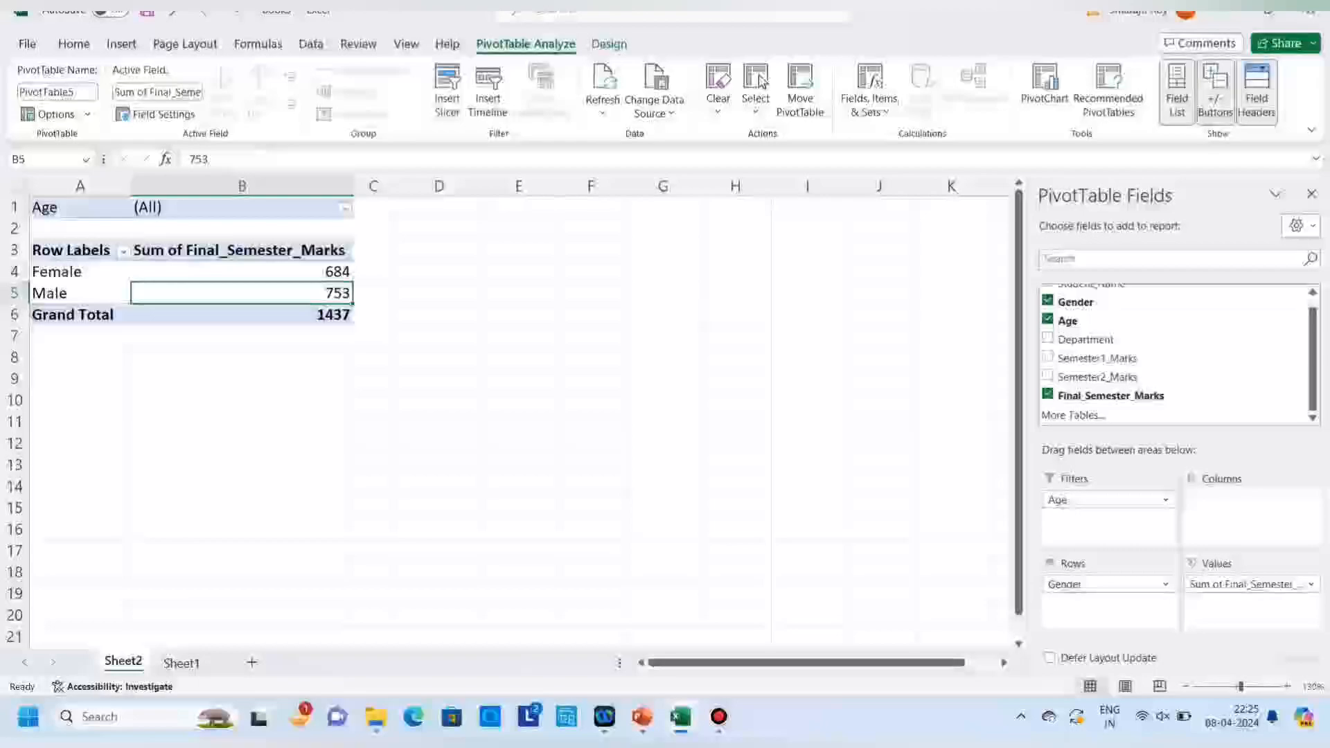
pyautogui.moveTo(1101, 500); pyautogui.dragTo(901, 443)
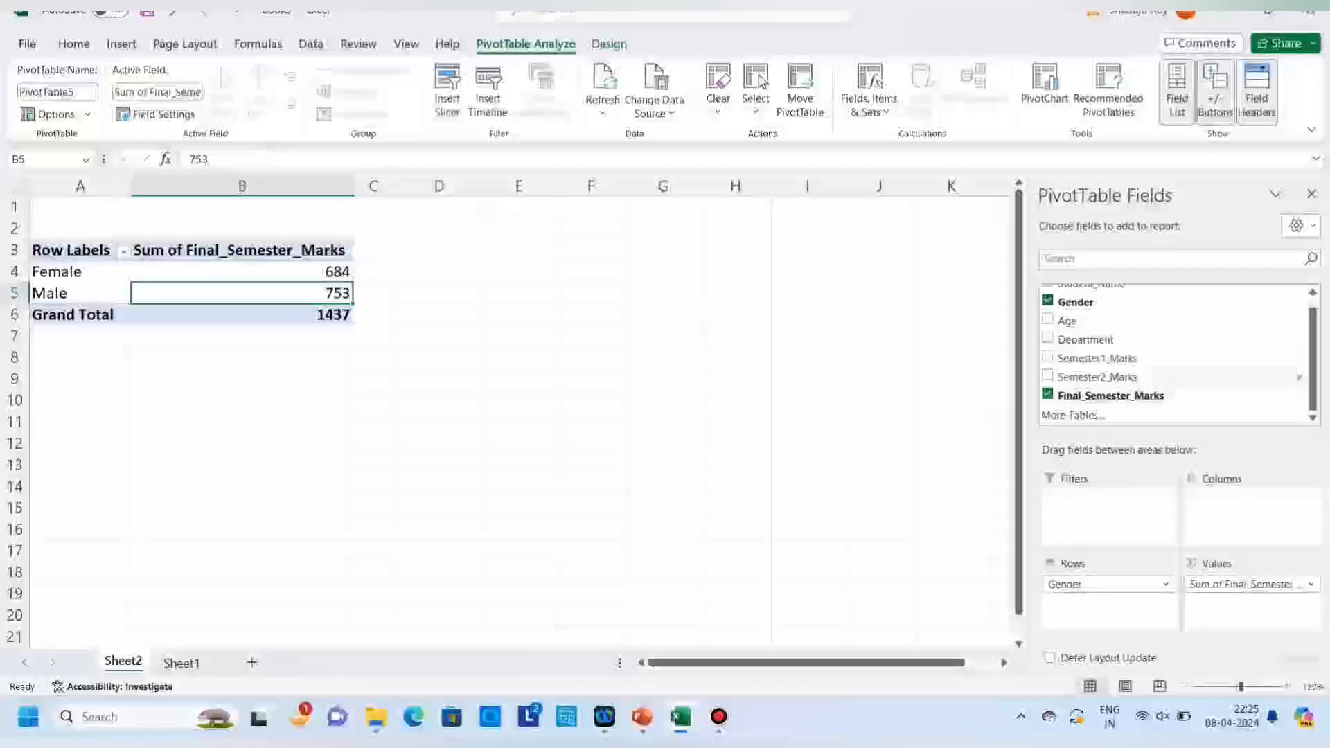
# Add Semester1_Marks as a report filter and limit it to the marks 90, 91, 92 and 95.
pyautogui.moveTo(1097, 358); pyautogui.dragTo(1108, 500)
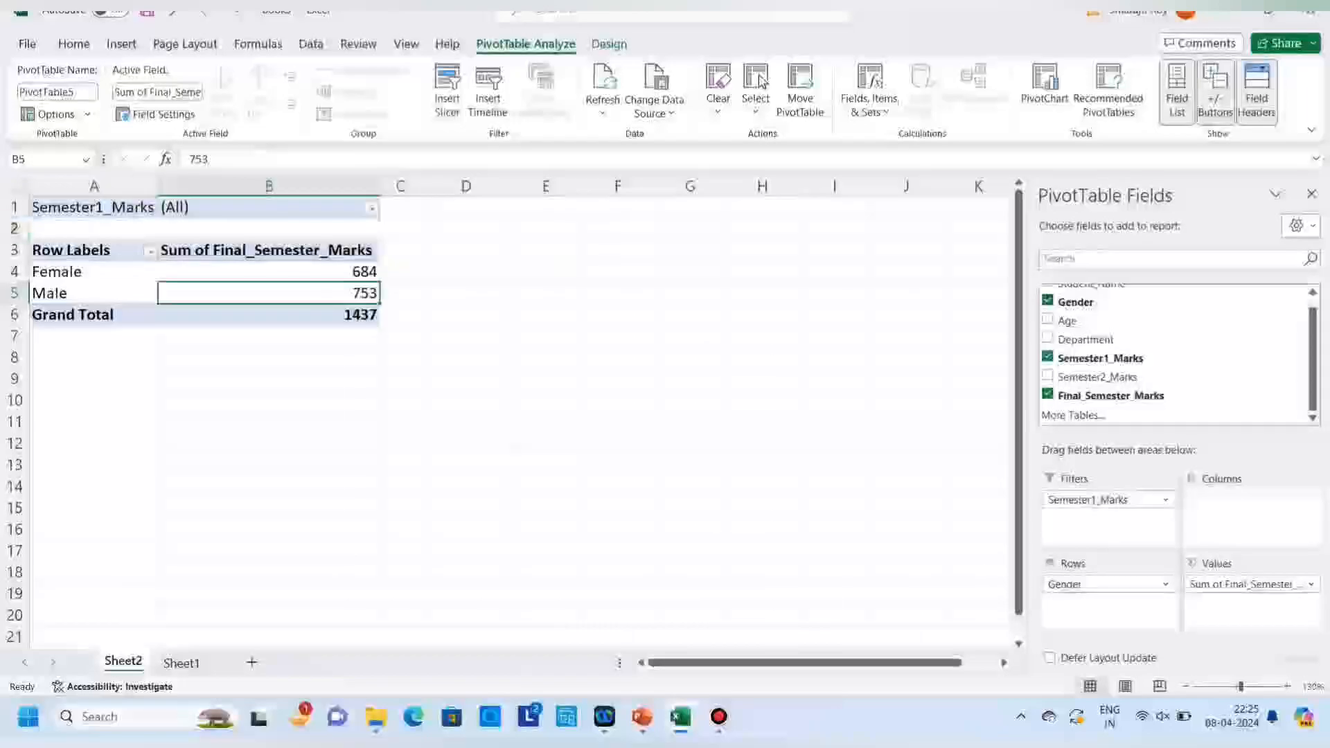
pyautogui.click(372, 209)
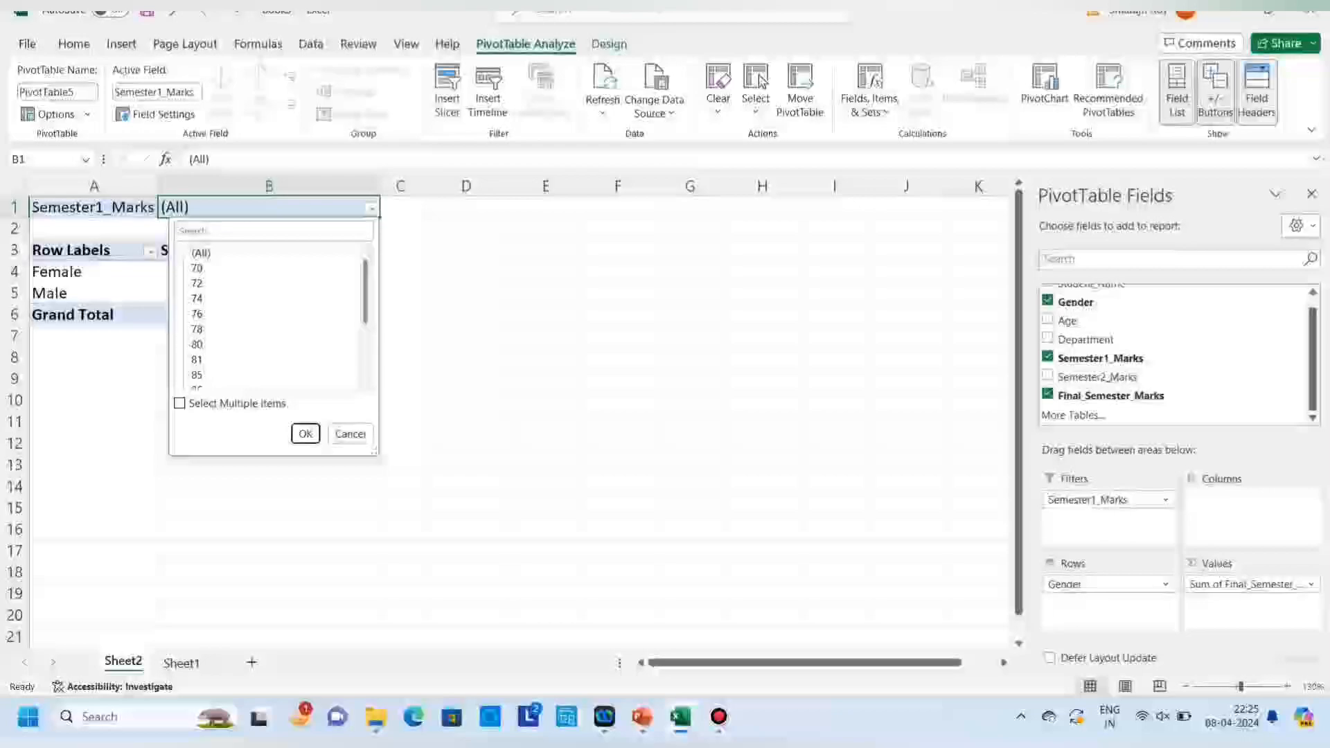
pyautogui.click(180, 403)
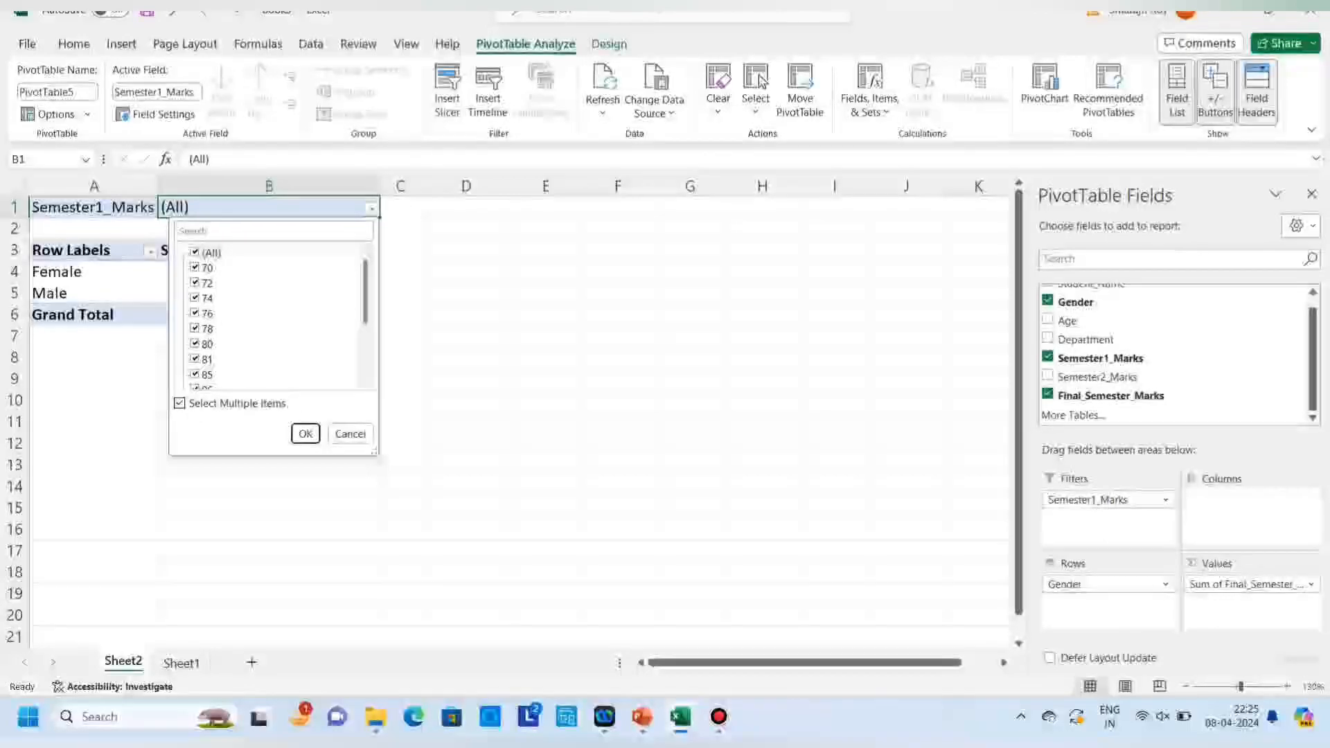
pyautogui.click(194, 252)
pyautogui.scroll(-2, 274, 312)
pyautogui.scroll(-1, 273, 312)
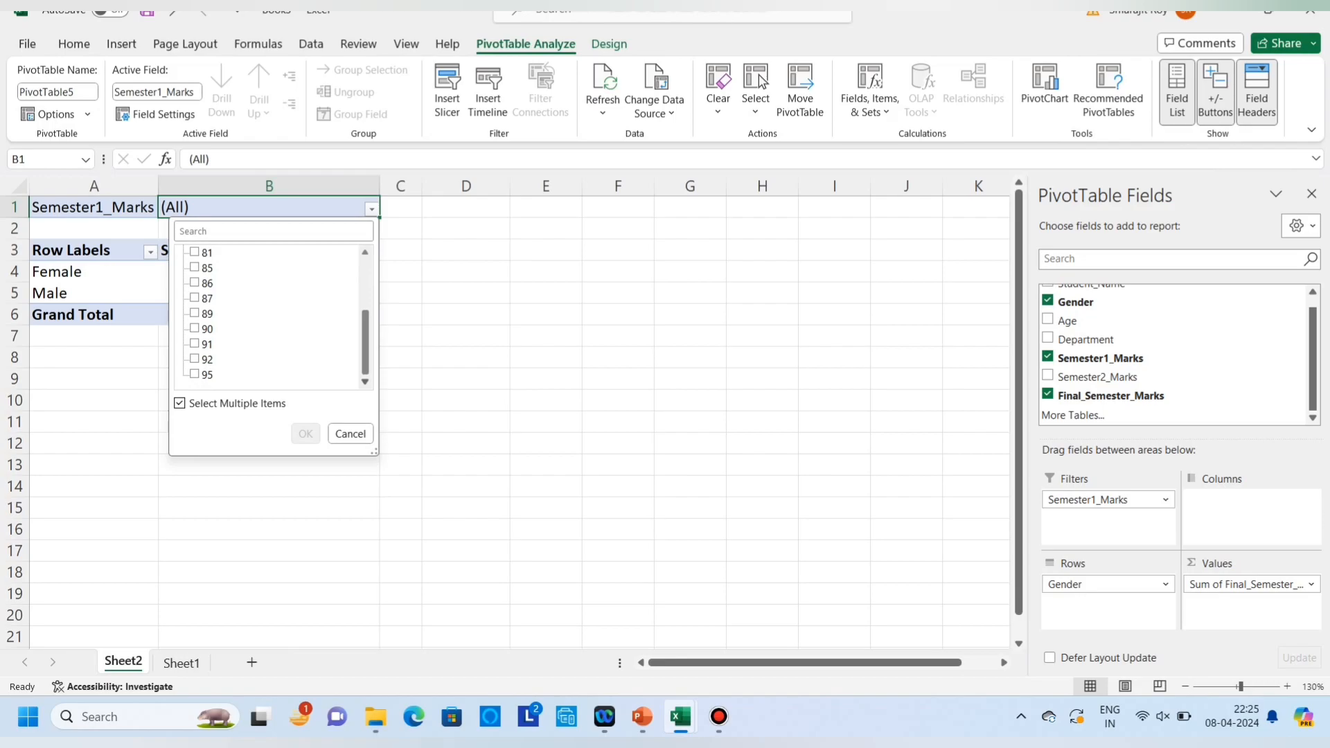
pyautogui.press('Down')
pyautogui.press('space')
pyautogui.press('Down')
pyautogui.press('space')
pyautogui.press('Down')
pyautogui.press('space')
pyautogui.press('Down')
pyautogui.press('Tab')
pyautogui.press('Tab')
pyautogui.press('Return')
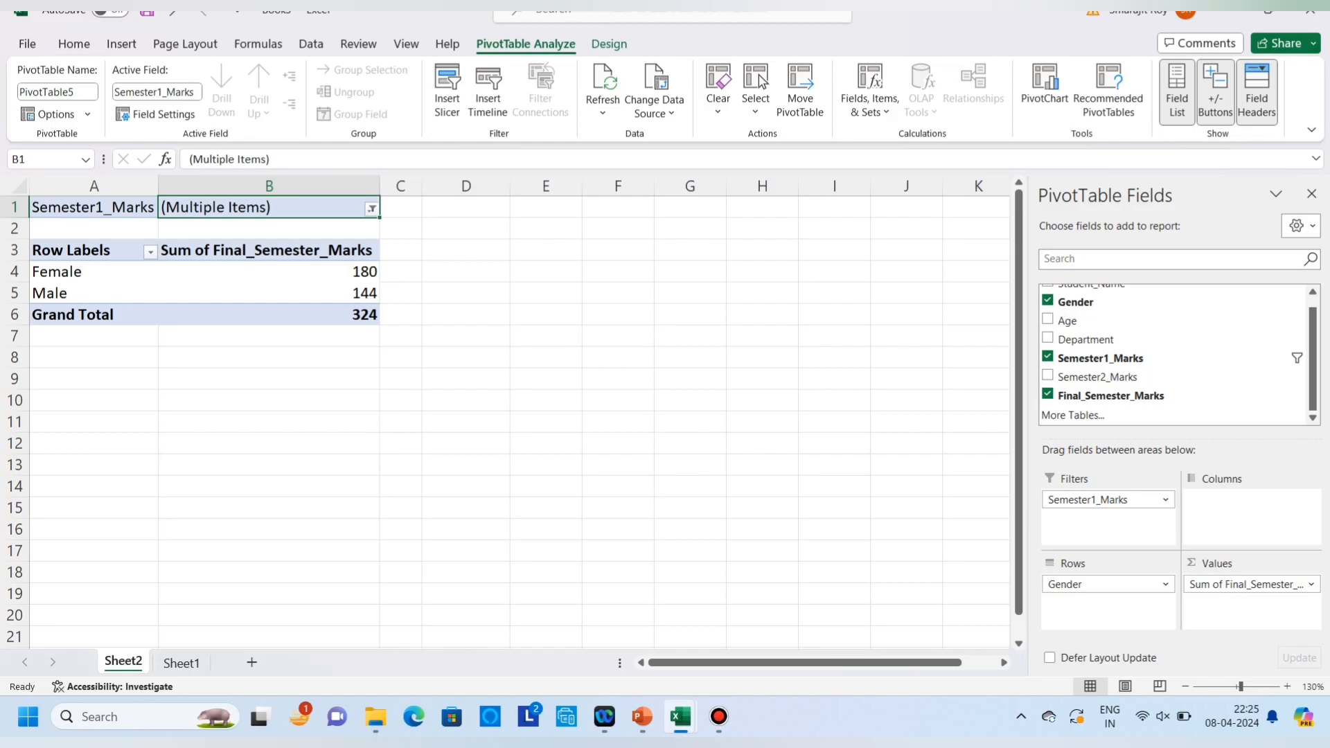
# Check the filtered Female and Male sums and remove Semester1_Marks from the report filters.
pyautogui.click(312, 271)
pyautogui.click(350, 293)
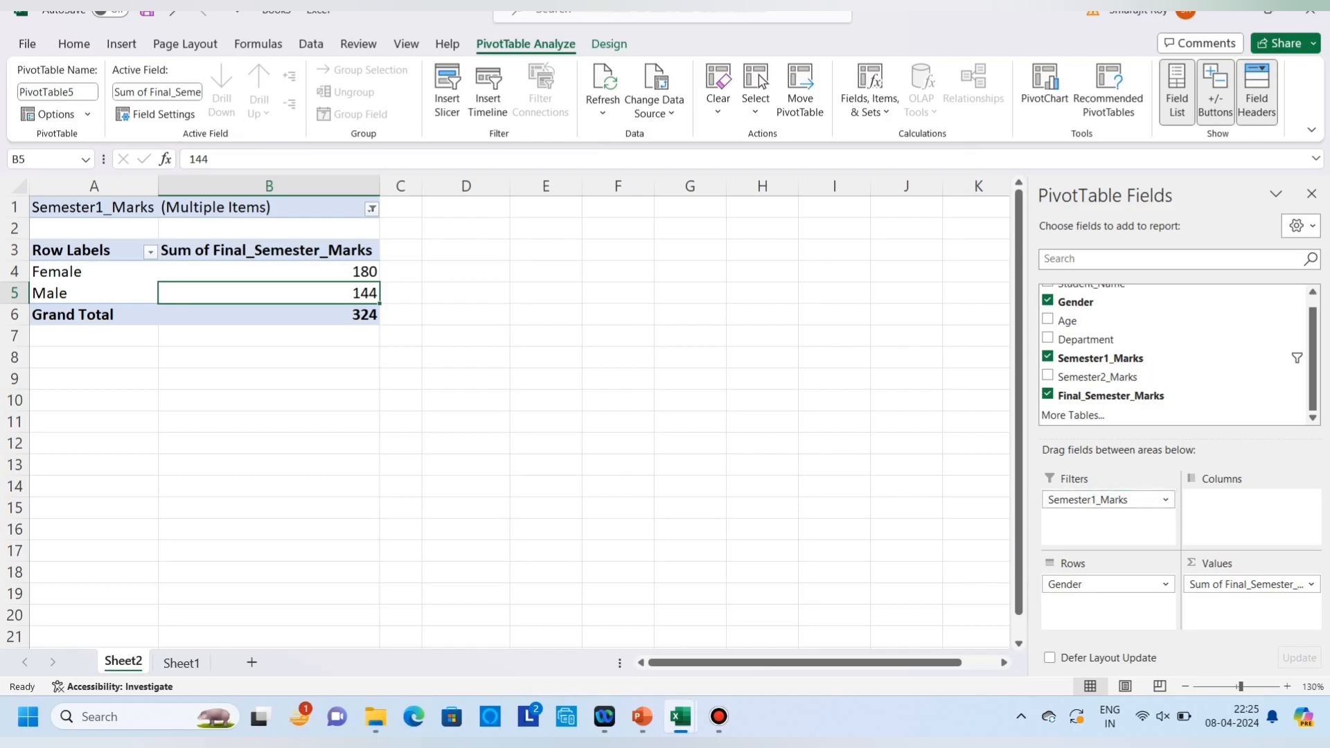
pyautogui.moveTo(1106, 499); pyautogui.dragTo(831, 451)
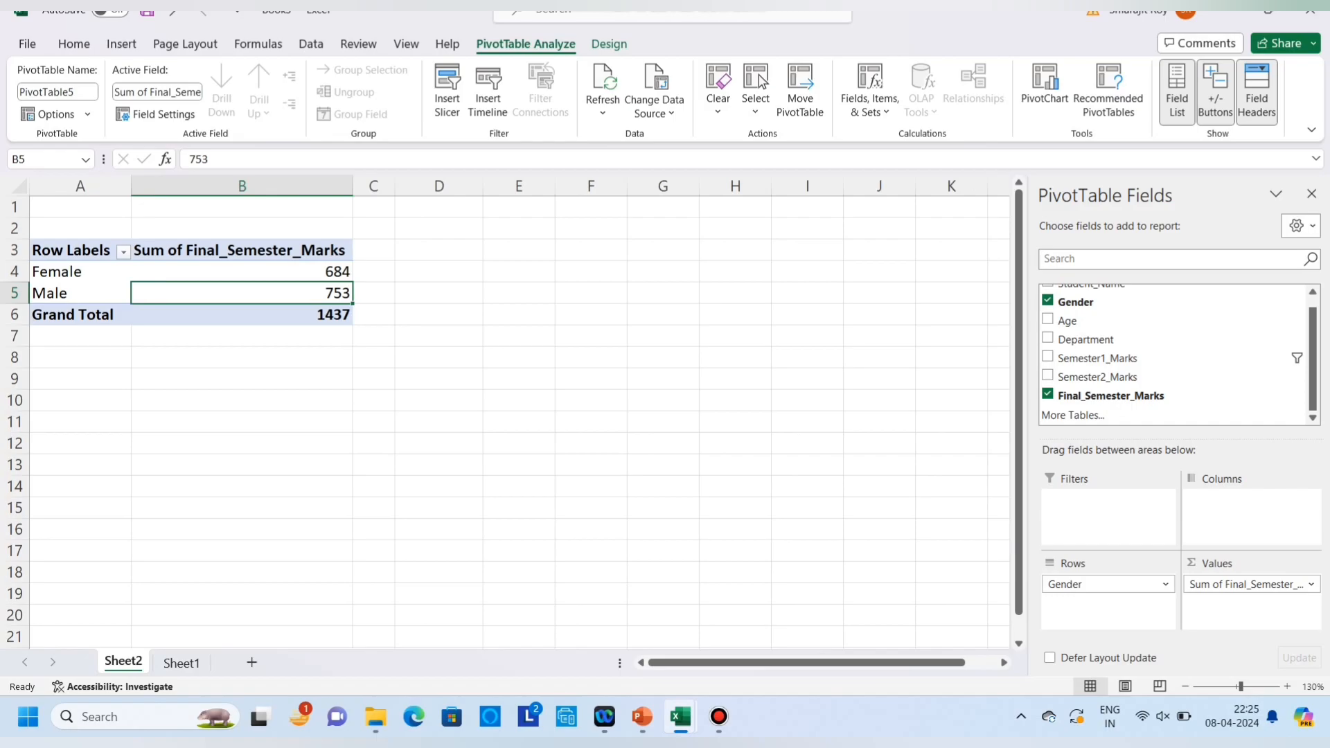
# Change the Final_Semester_Marks value calculation to Average and review the Female and Male results.
pyautogui.click(242, 250)
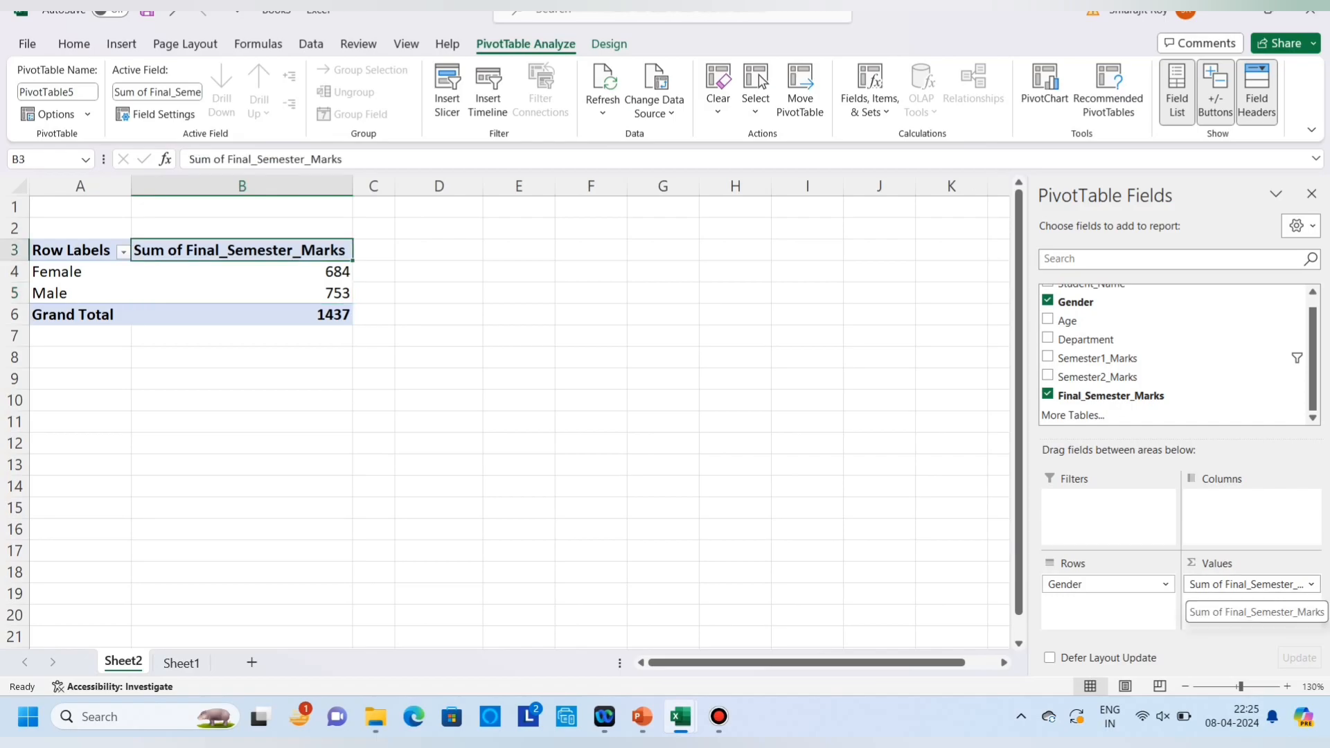
pyautogui.click(1246, 583)
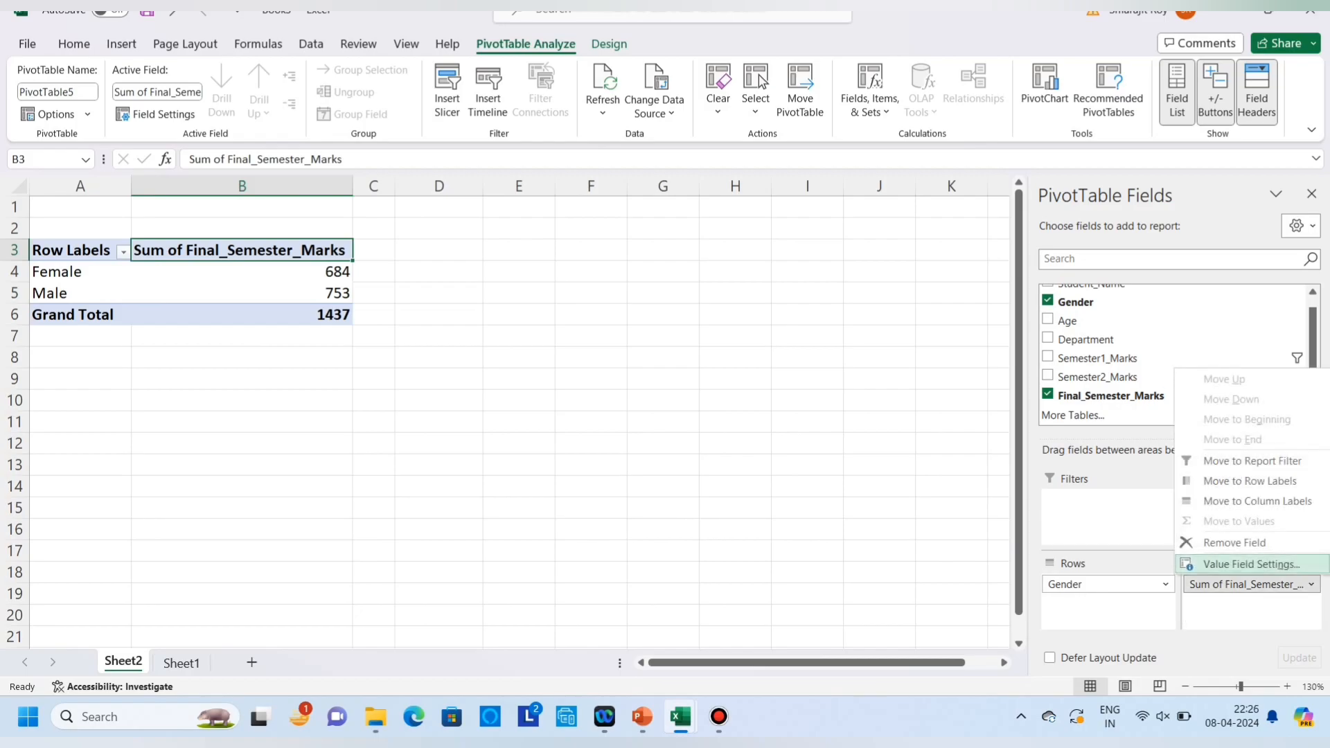
pyautogui.click(1251, 564)
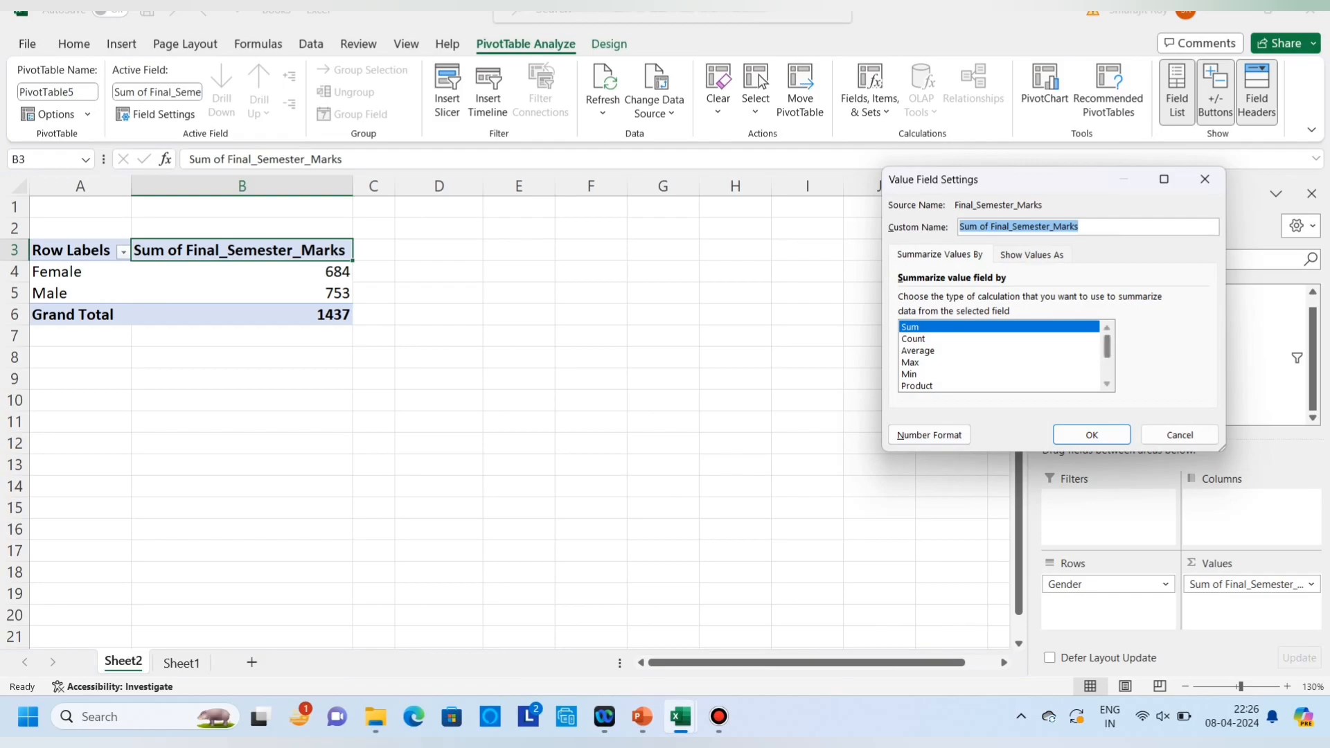
pyautogui.scroll(-5, 1000, 356)
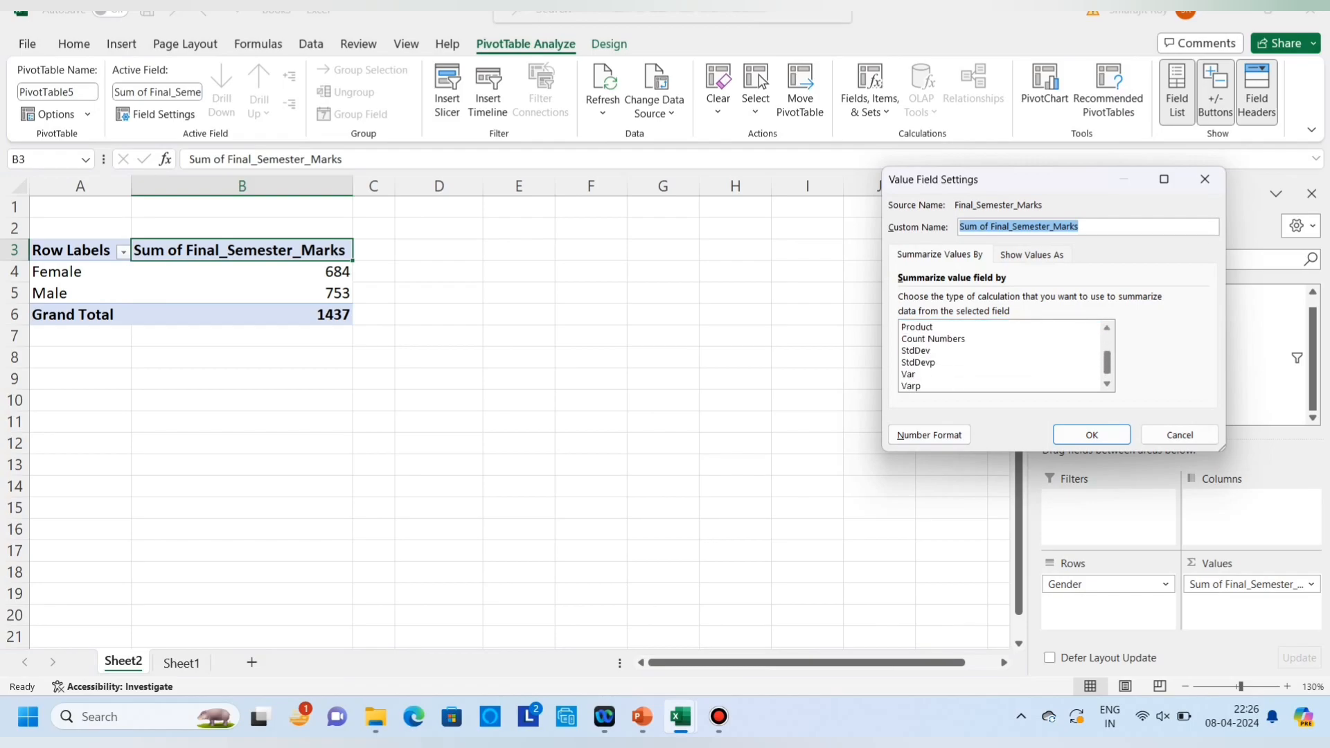
pyautogui.scroll(5, 999, 356)
pyautogui.click(918, 350)
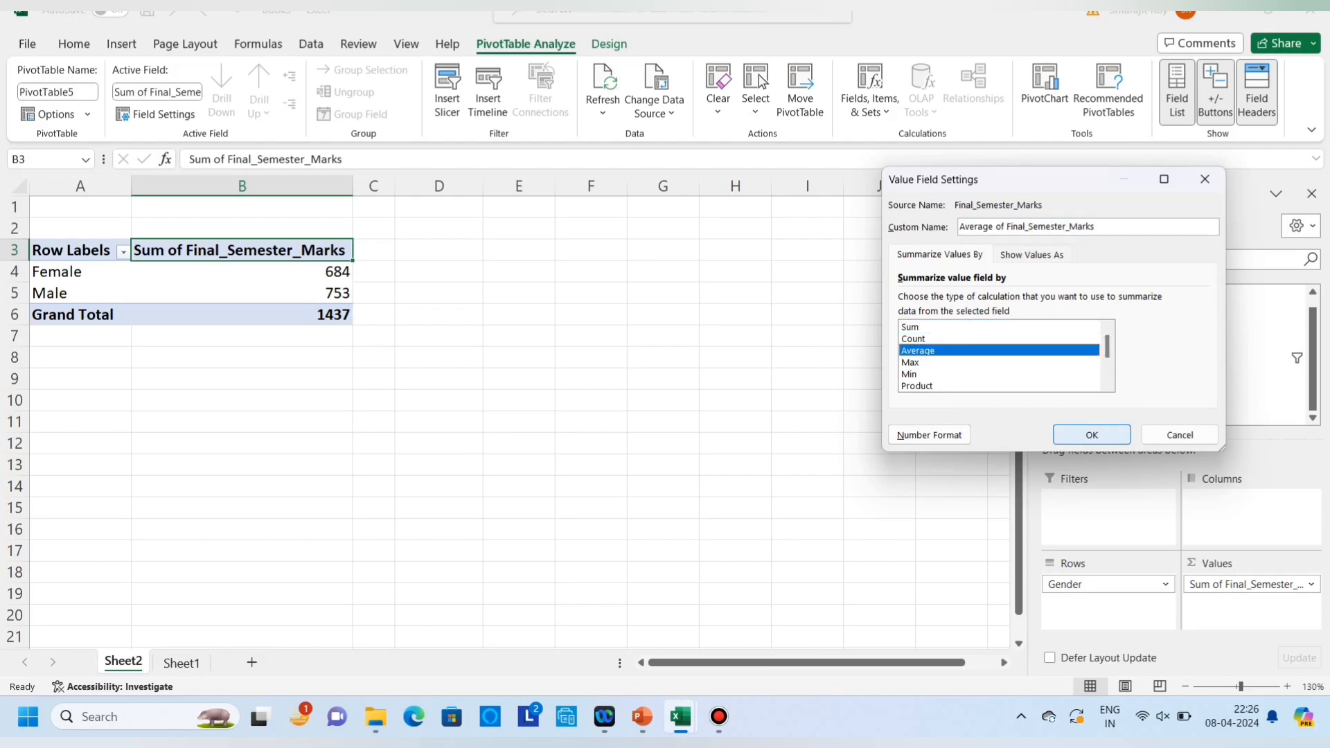
pyautogui.click(1092, 435)
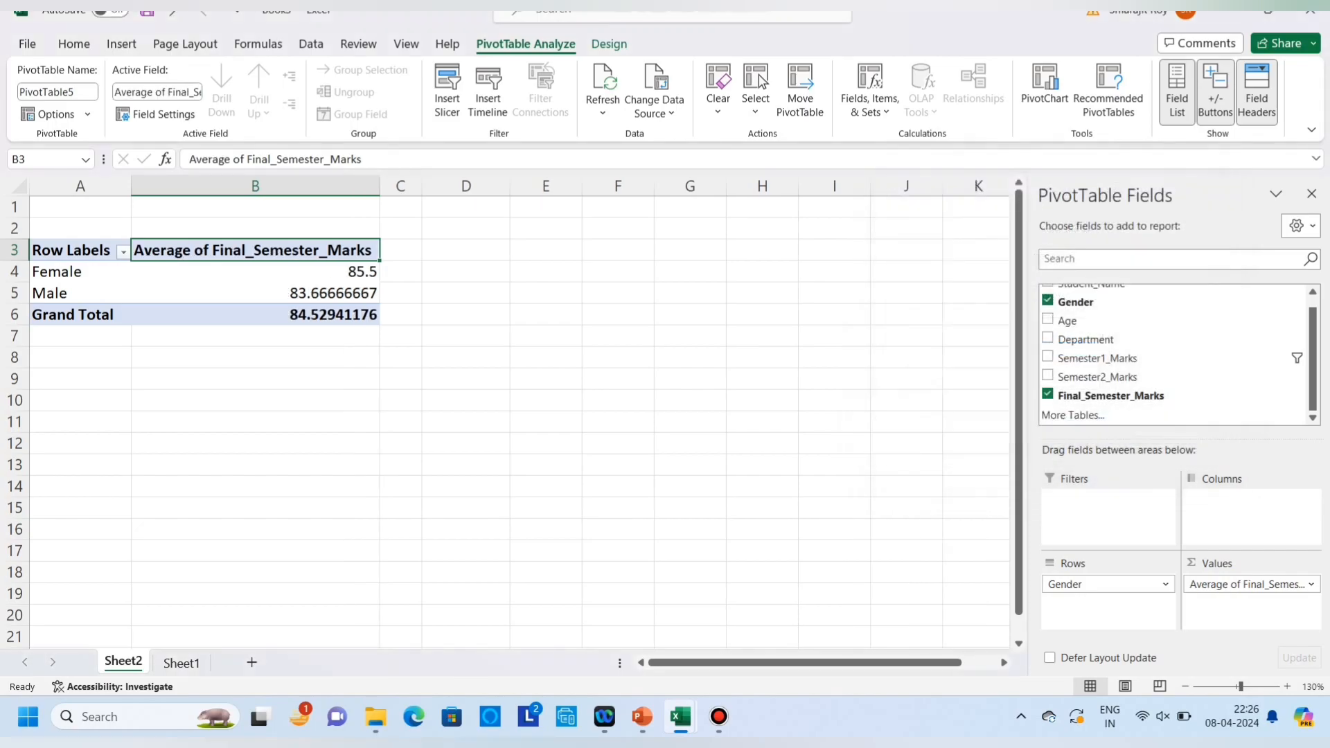
pyautogui.click(255, 272)
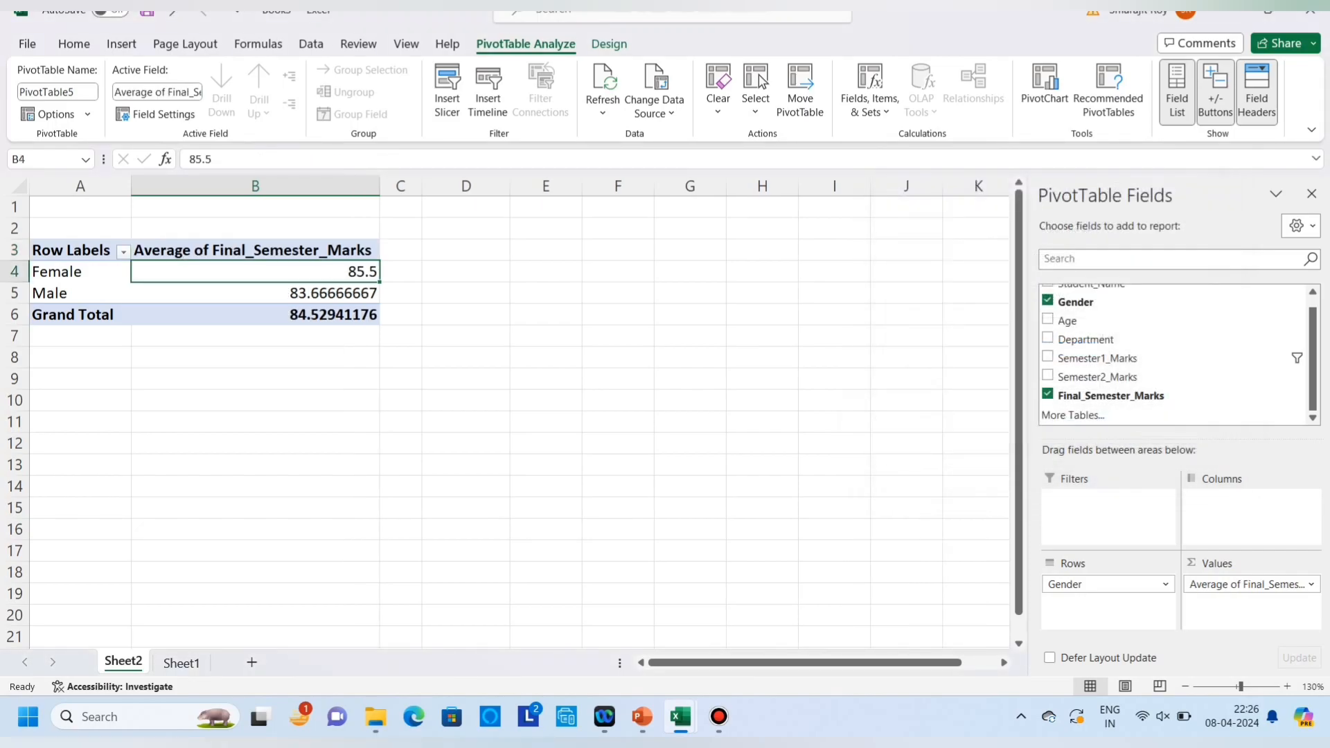
pyautogui.click(255, 293)
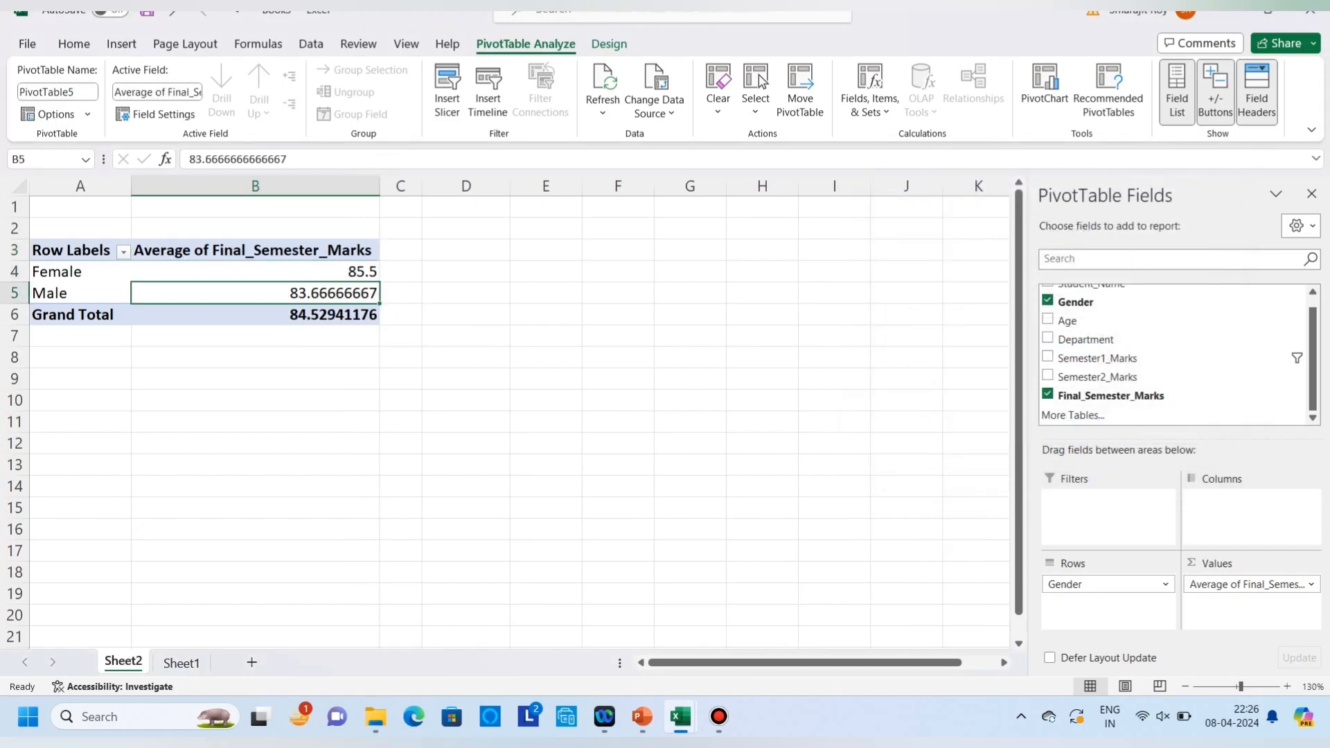
pyautogui.click(337, 270)
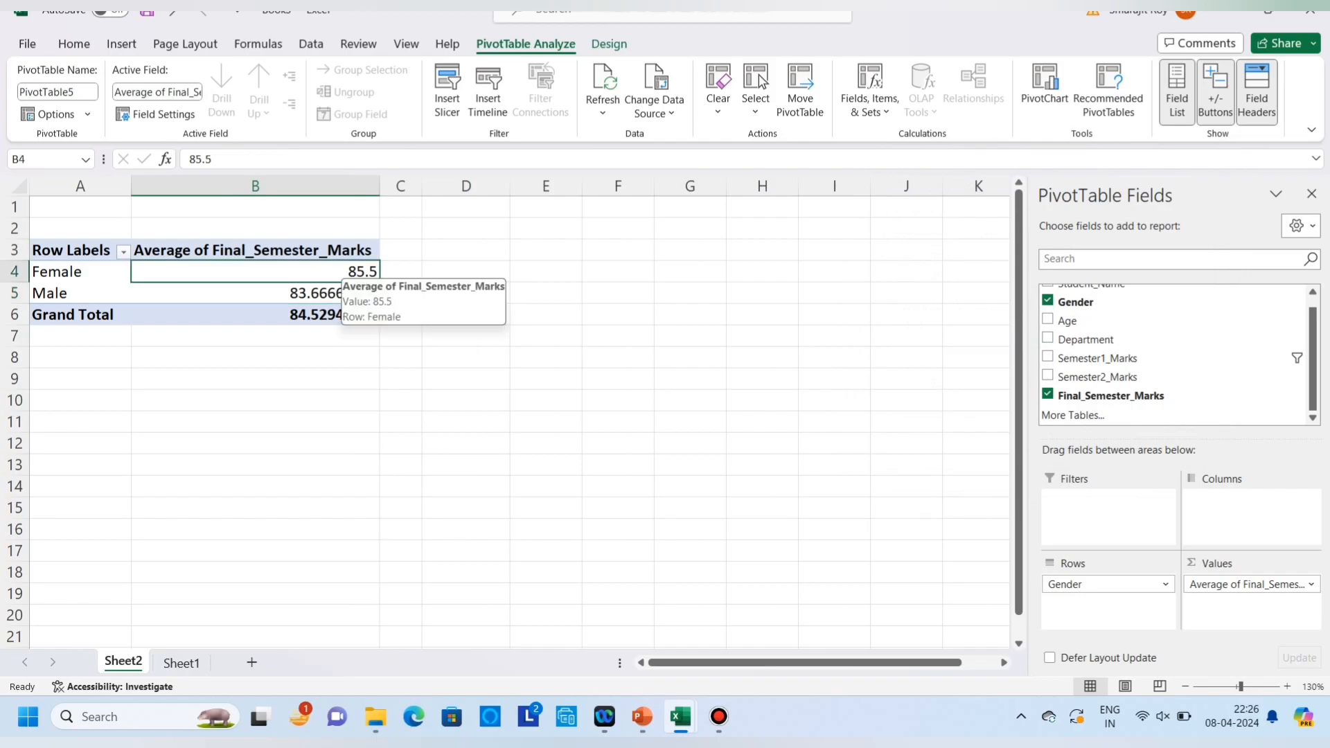
pyautogui.click(313, 291)
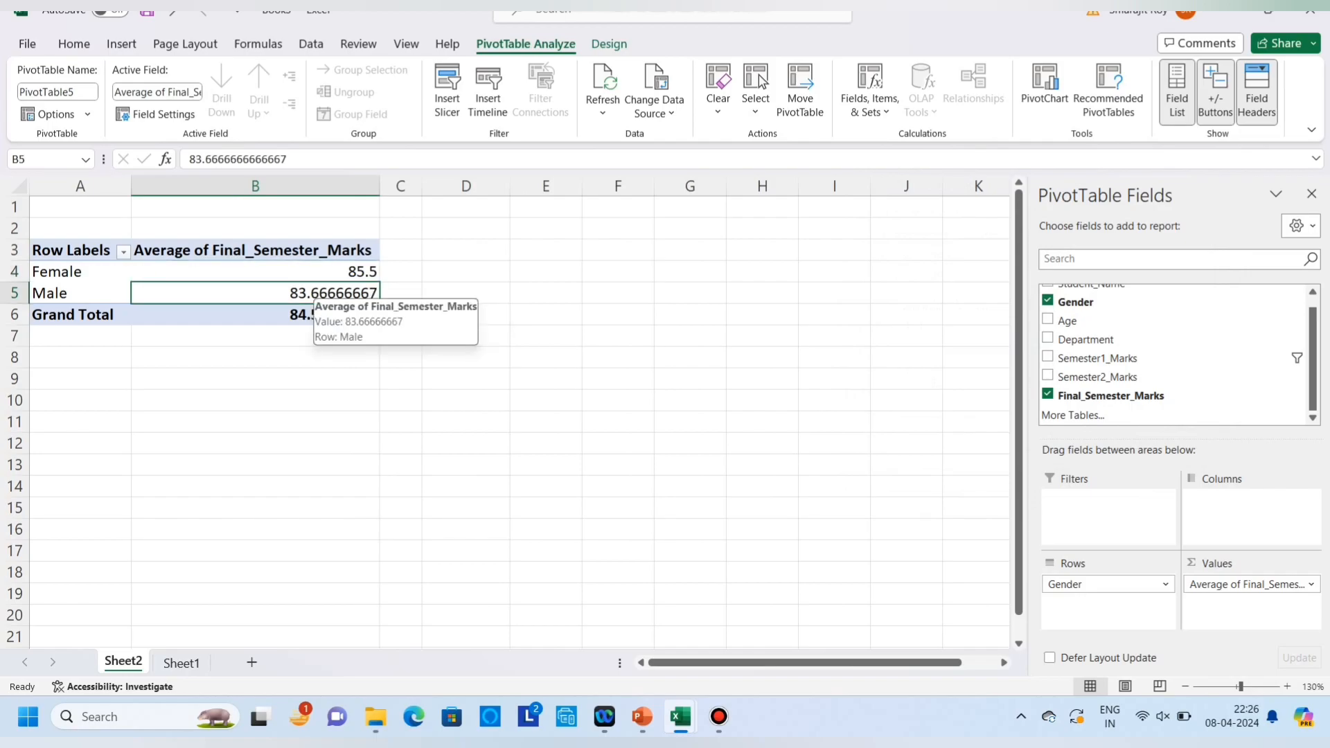
pyautogui.moveTo(69, 250); pyautogui.dragTo(327, 315)
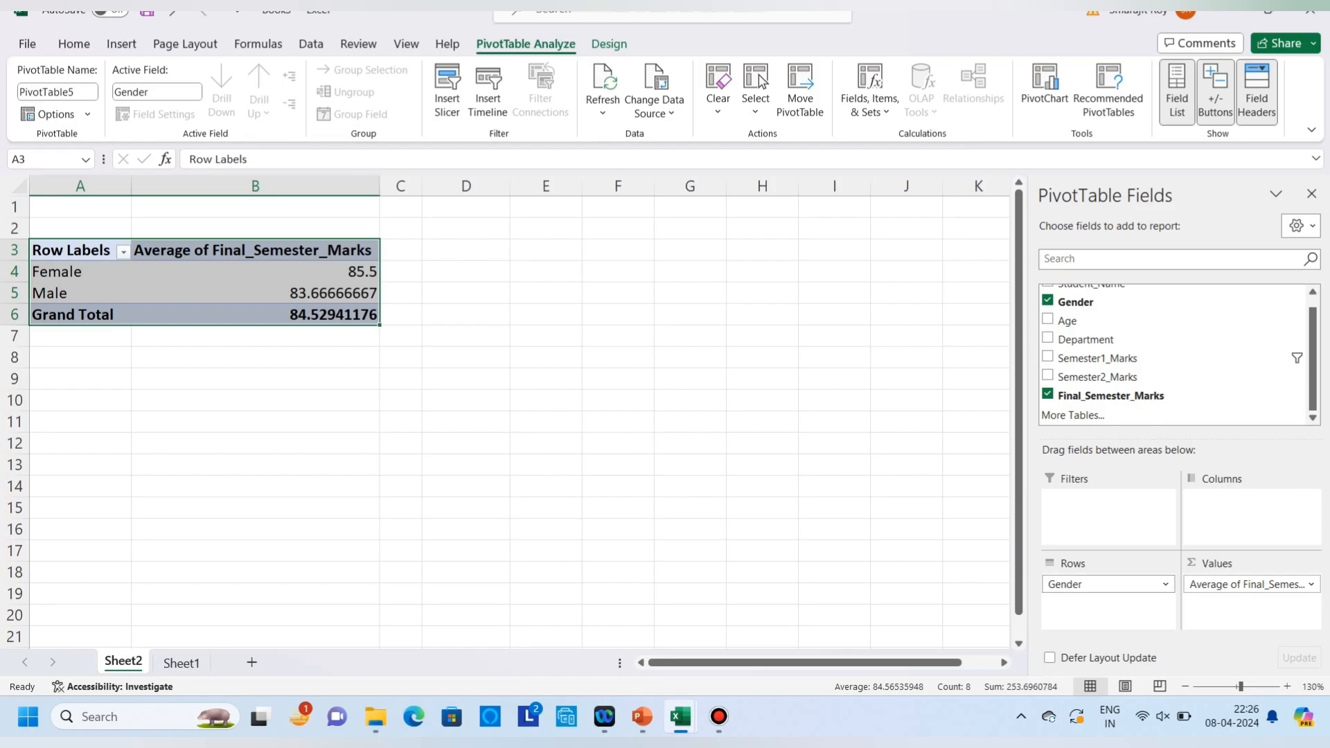
# Empty the PivotTable by removing Gender from the rows and the Final_Semester_Marks average from the values.
pyautogui.moveTo(1101, 584); pyautogui.dragTo(1122, 378)
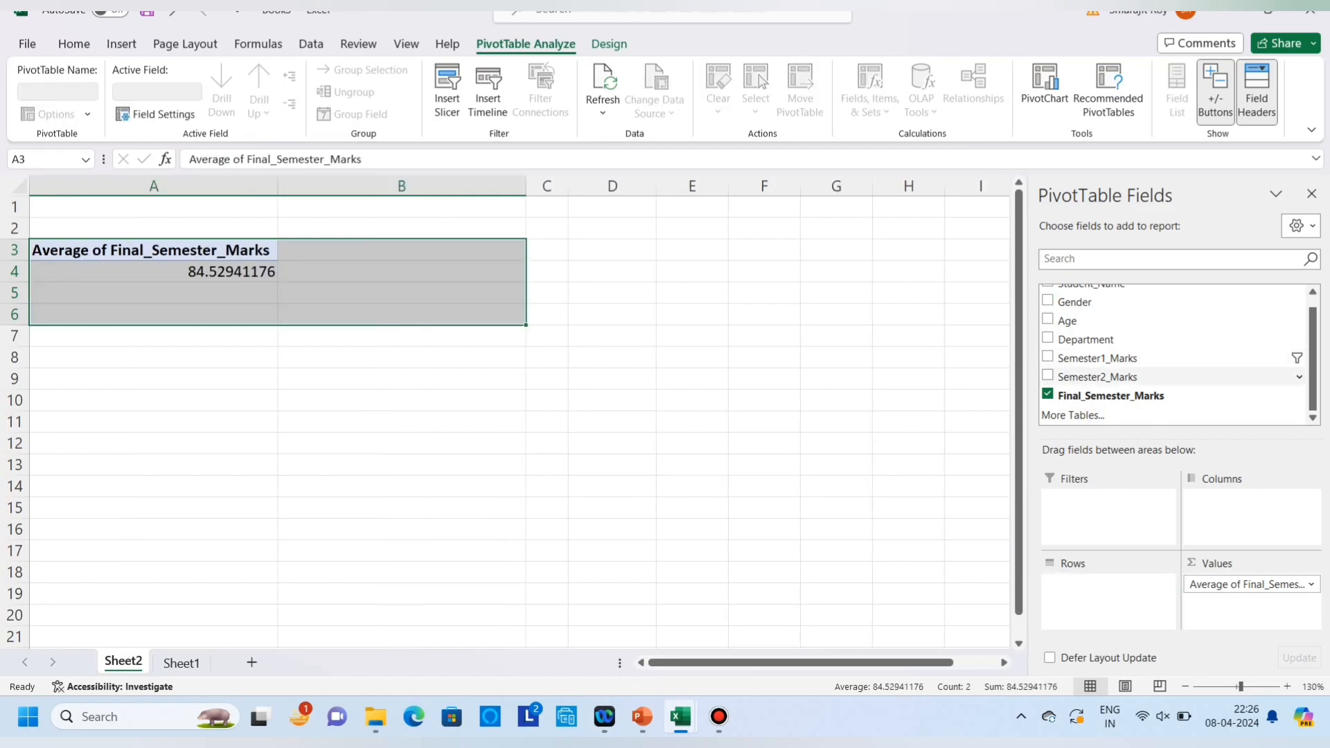
pyautogui.moveTo(1245, 585); pyautogui.dragTo(1177, 378)
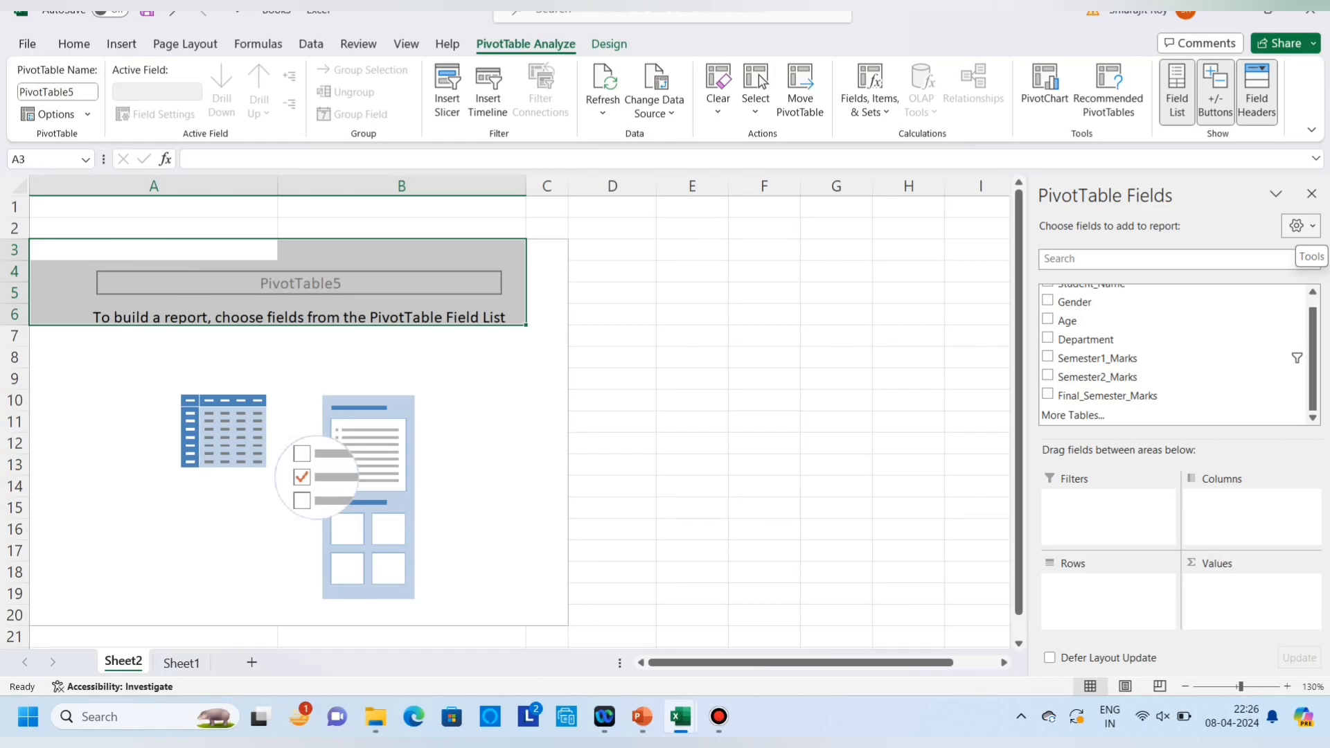
# Set the field list layout to Fields Section and Areas Section Side-By-Side and add Department to the rows.
pyautogui.click(1299, 225)
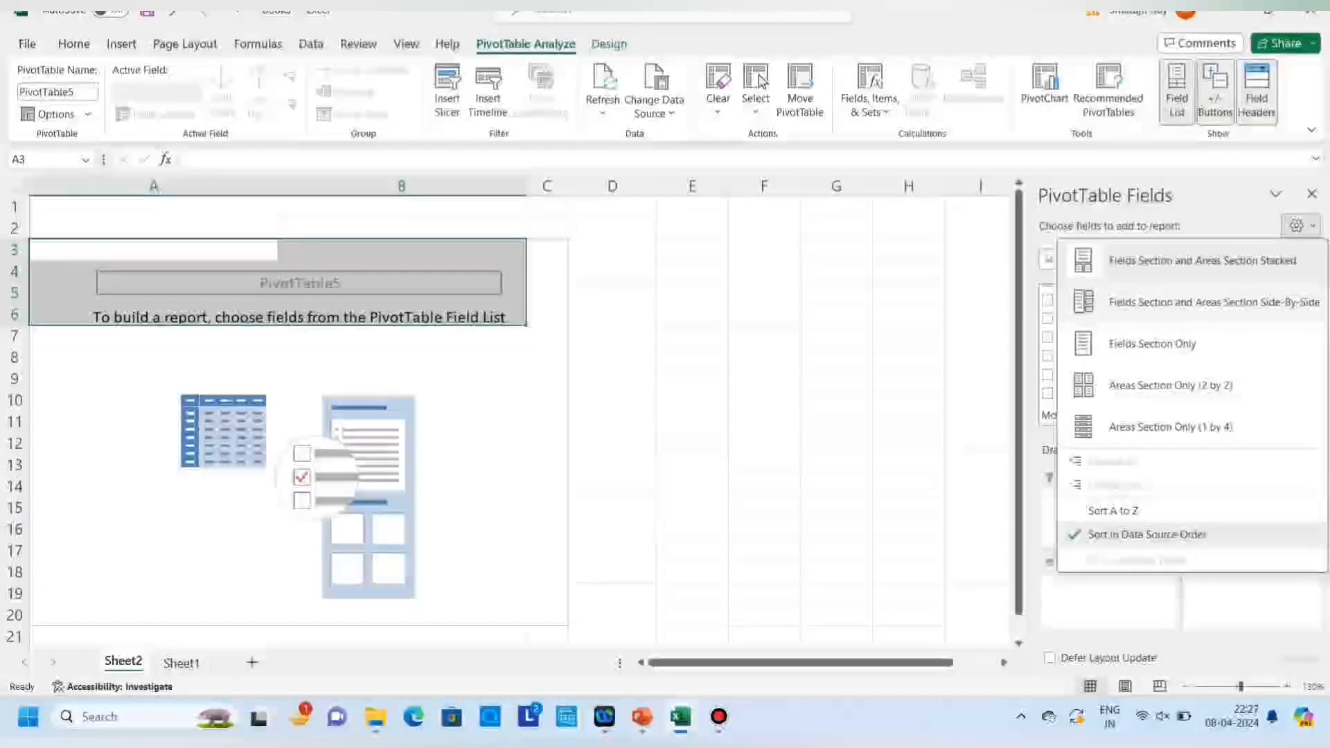
pyautogui.click(1213, 303)
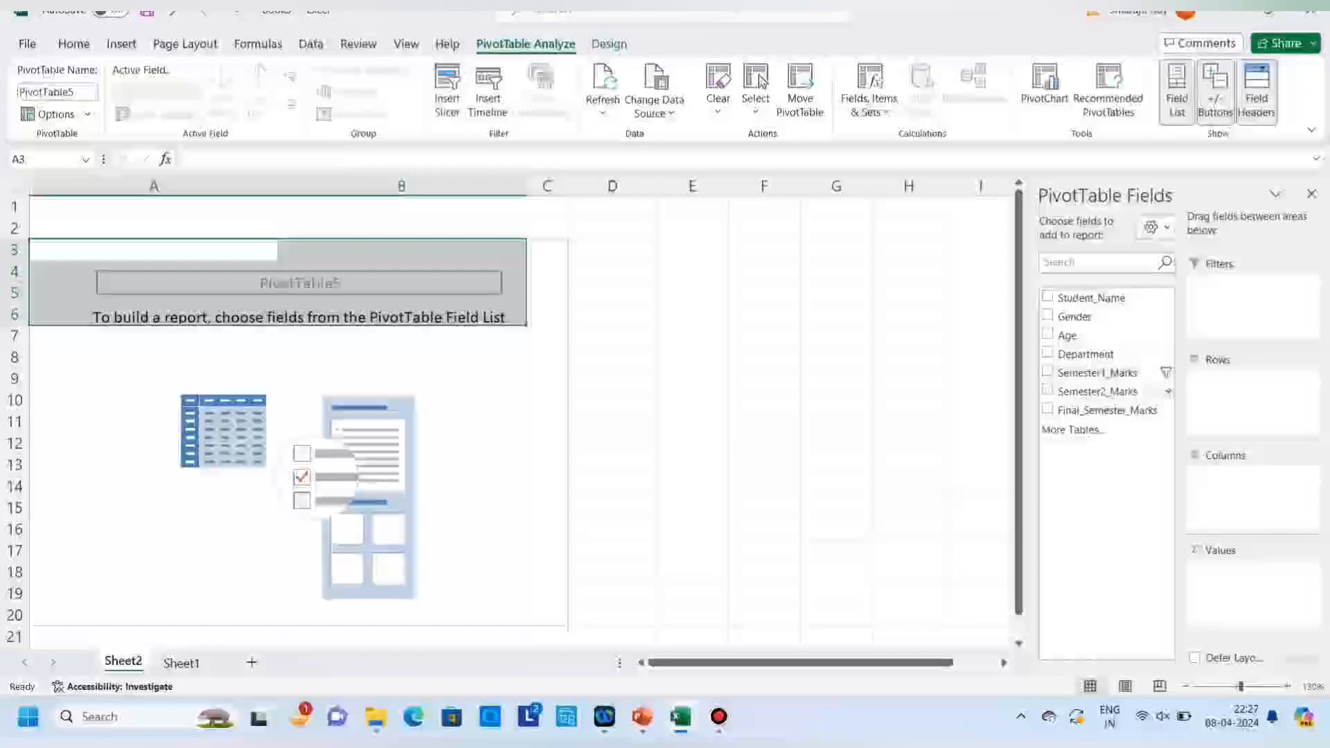
pyautogui.click(1048, 353)
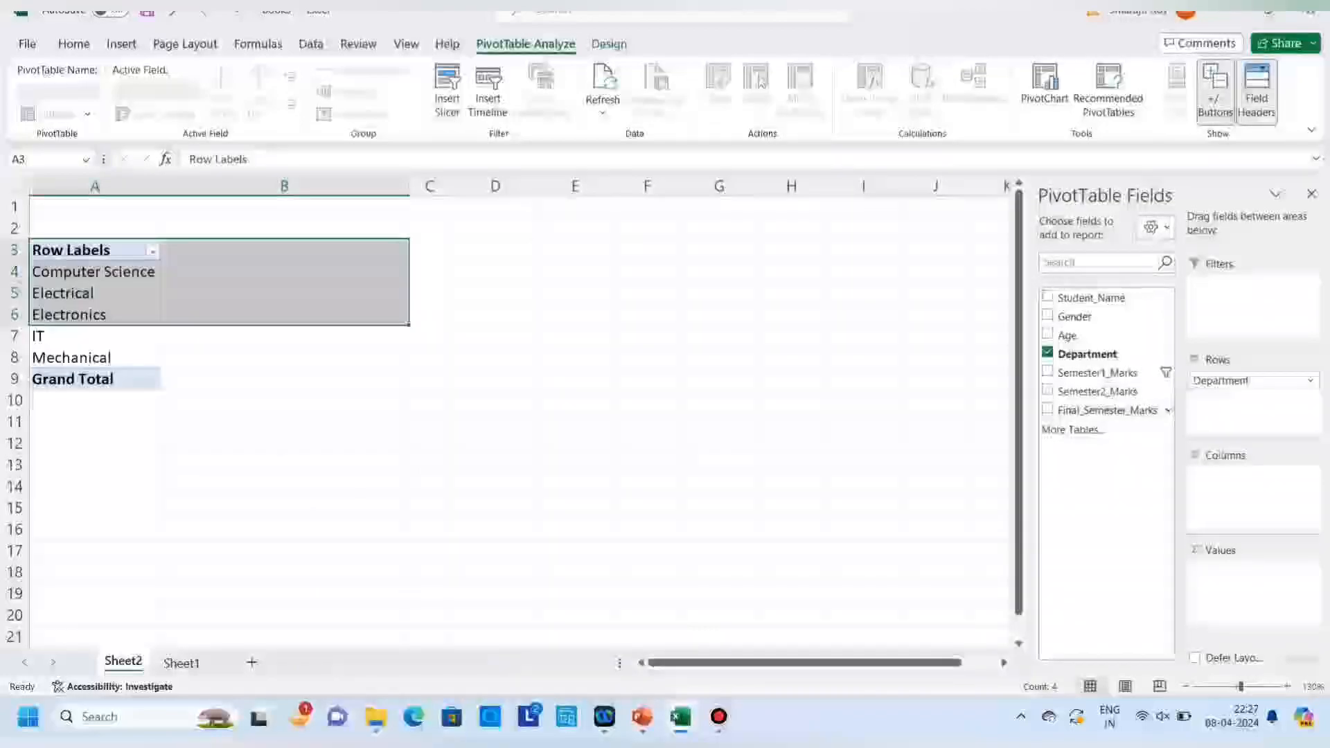
# Add Final_Semester_Marks to the PivotTable values as a sum and check the department sums.
pyautogui.click(1047, 410)
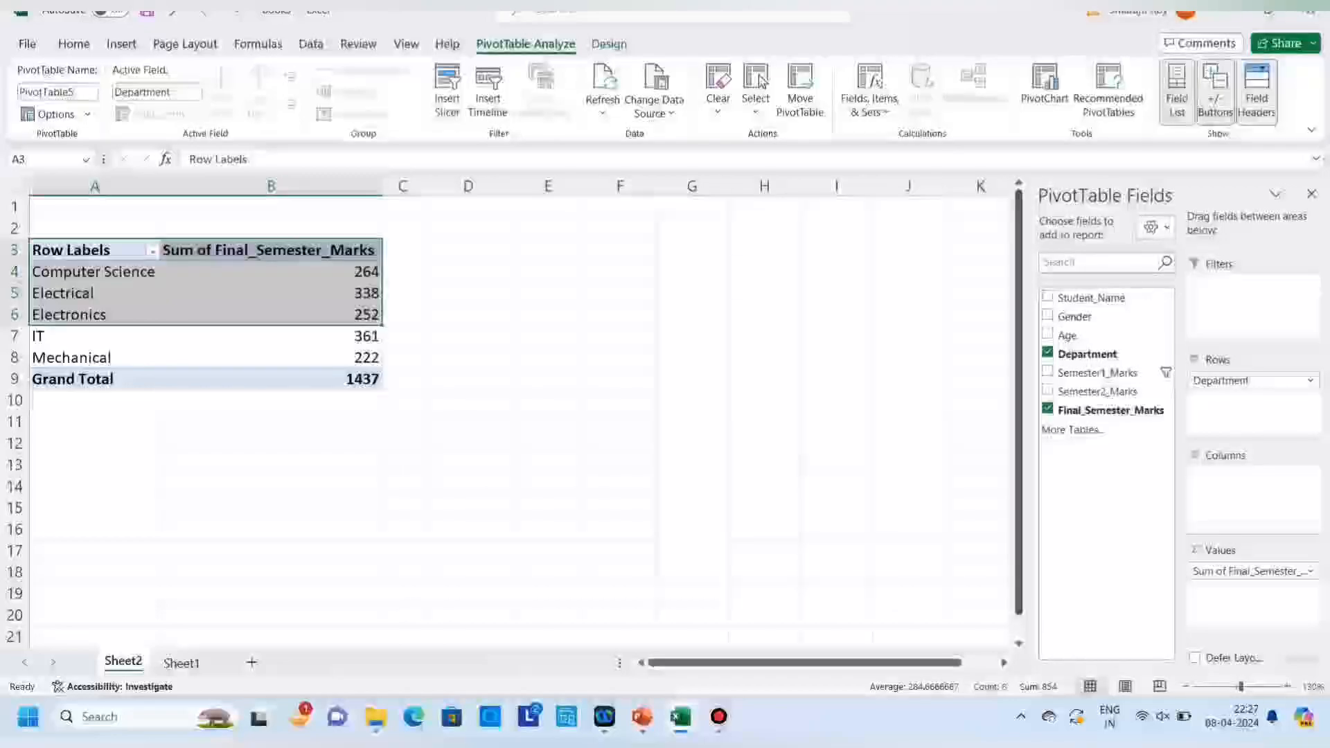
pyautogui.click(357, 358)
pyautogui.click(346, 271)
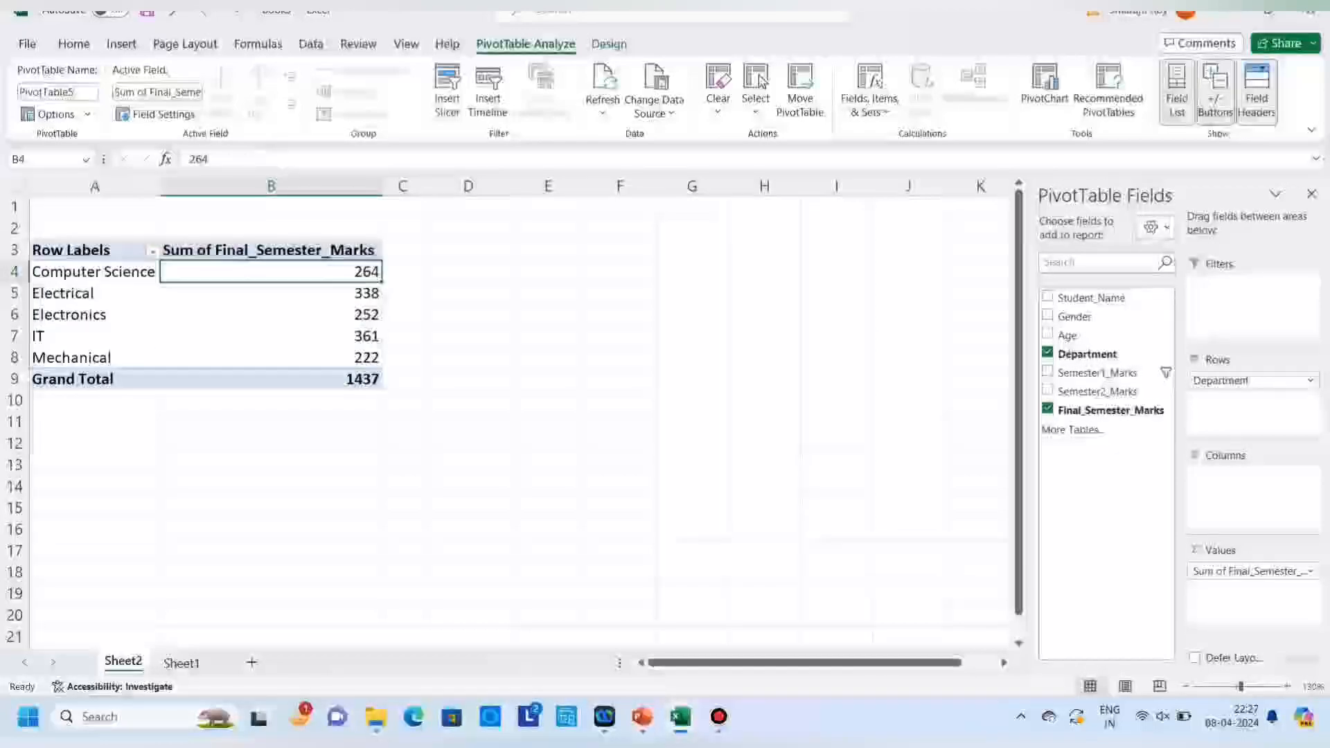
pyautogui.click(291, 314)
# Sort the departments by their Final_Semester_Marks sum from largest to smallest and check the new order.
pyautogui.rightClick(232, 333)
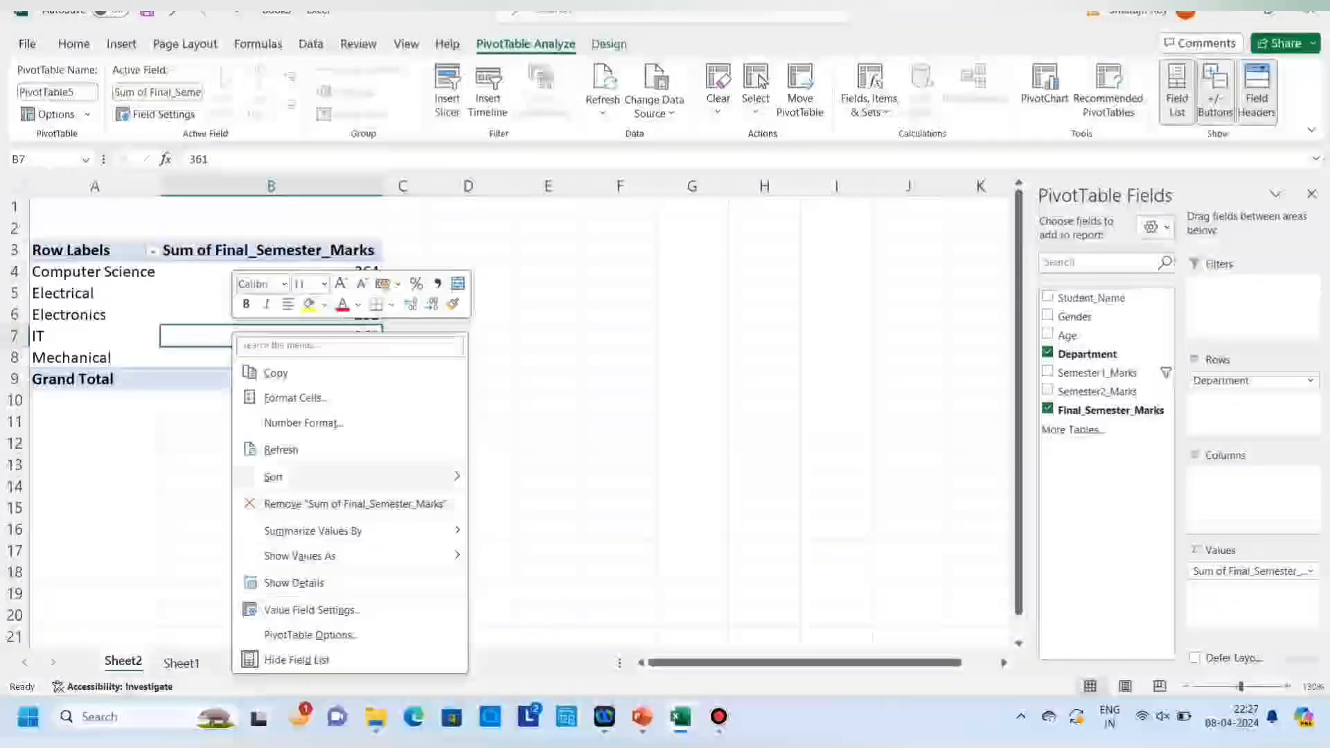
pyautogui.moveTo(284, 477)
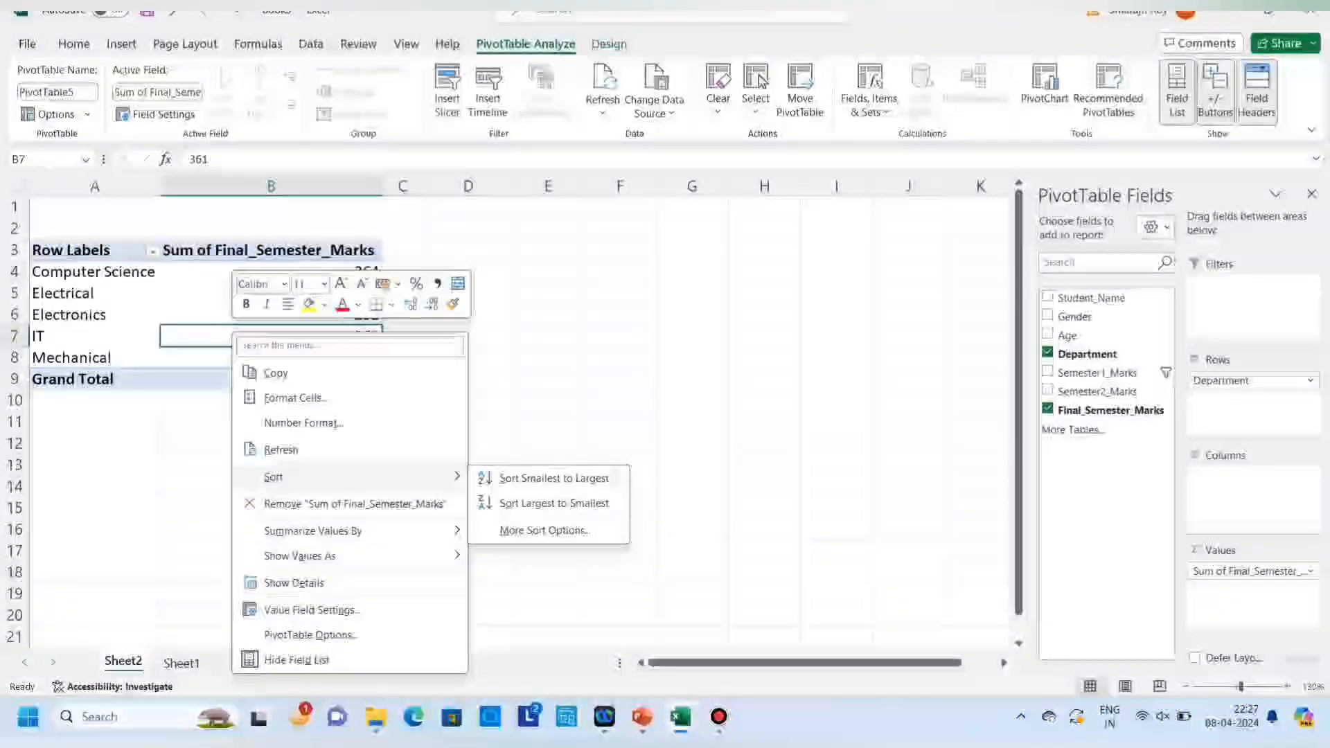
pyautogui.click(554, 502)
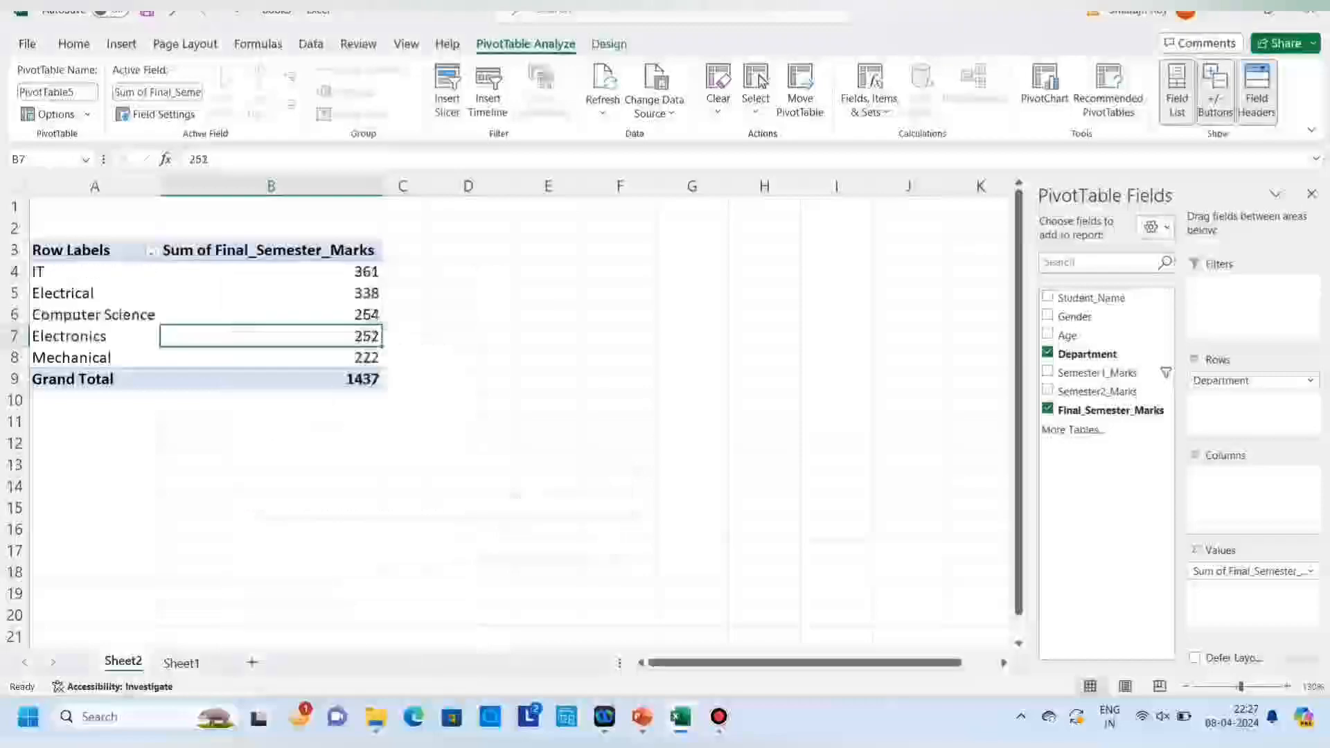
pyautogui.click(271, 314)
pyautogui.click(270, 271)
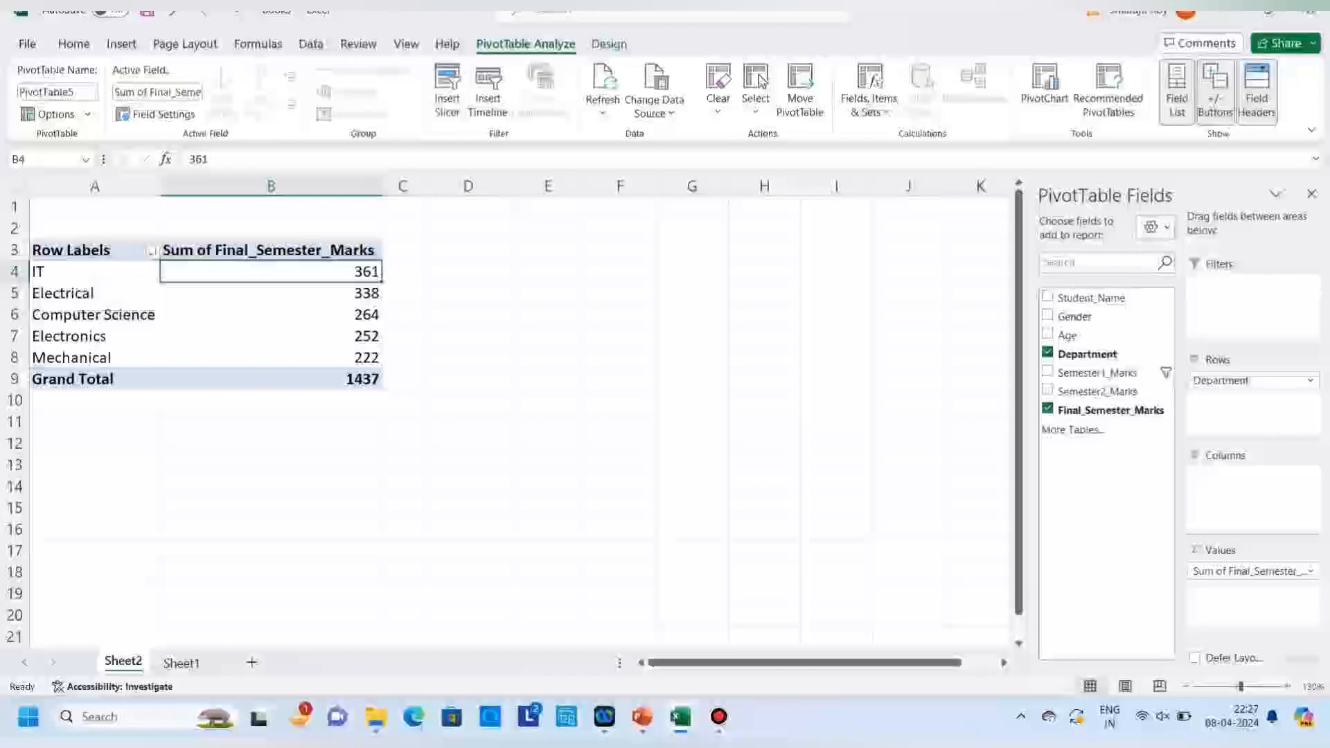
pyautogui.click(351, 292)
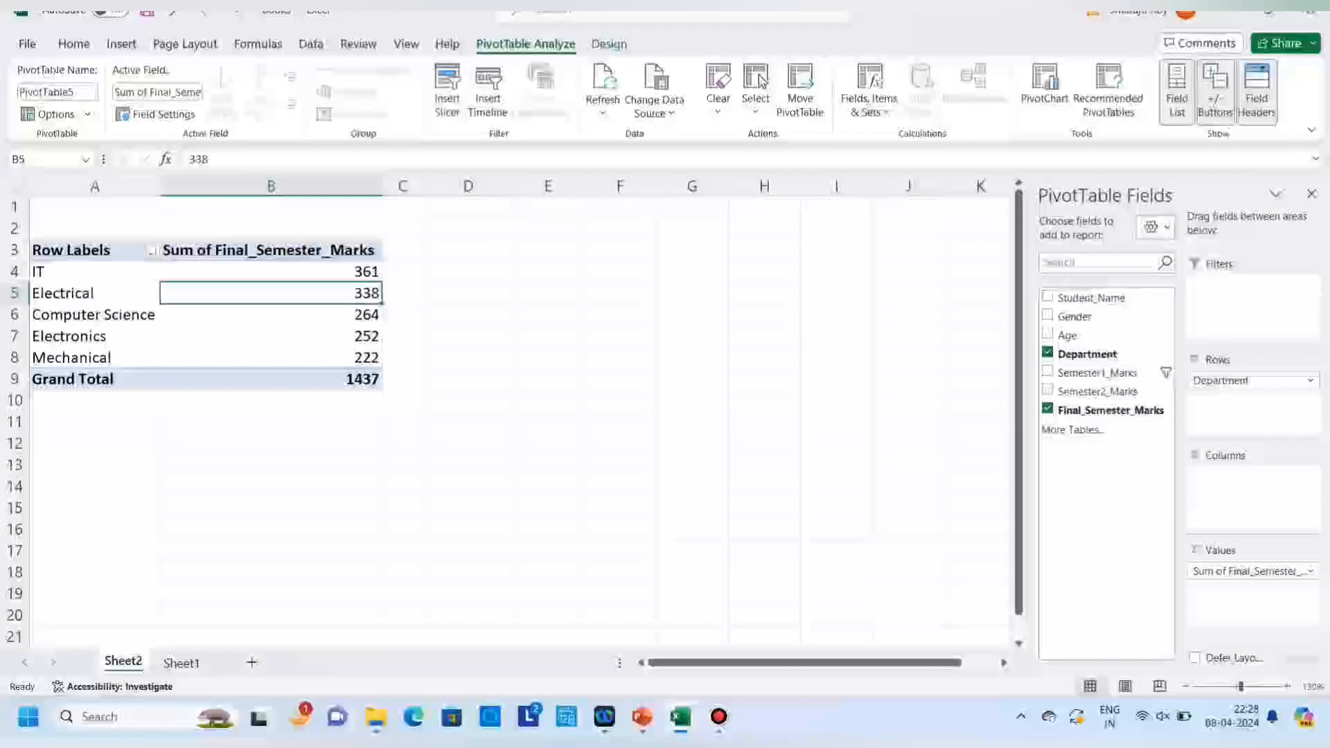
# Add Gender below Department in the rows and check the Female and Male sums within the departments.
pyautogui.moveTo(1085, 316); pyautogui.dragTo(1239, 400)
pyautogui.moveTo(1018, 383); pyautogui.dragTo(1018, 404)
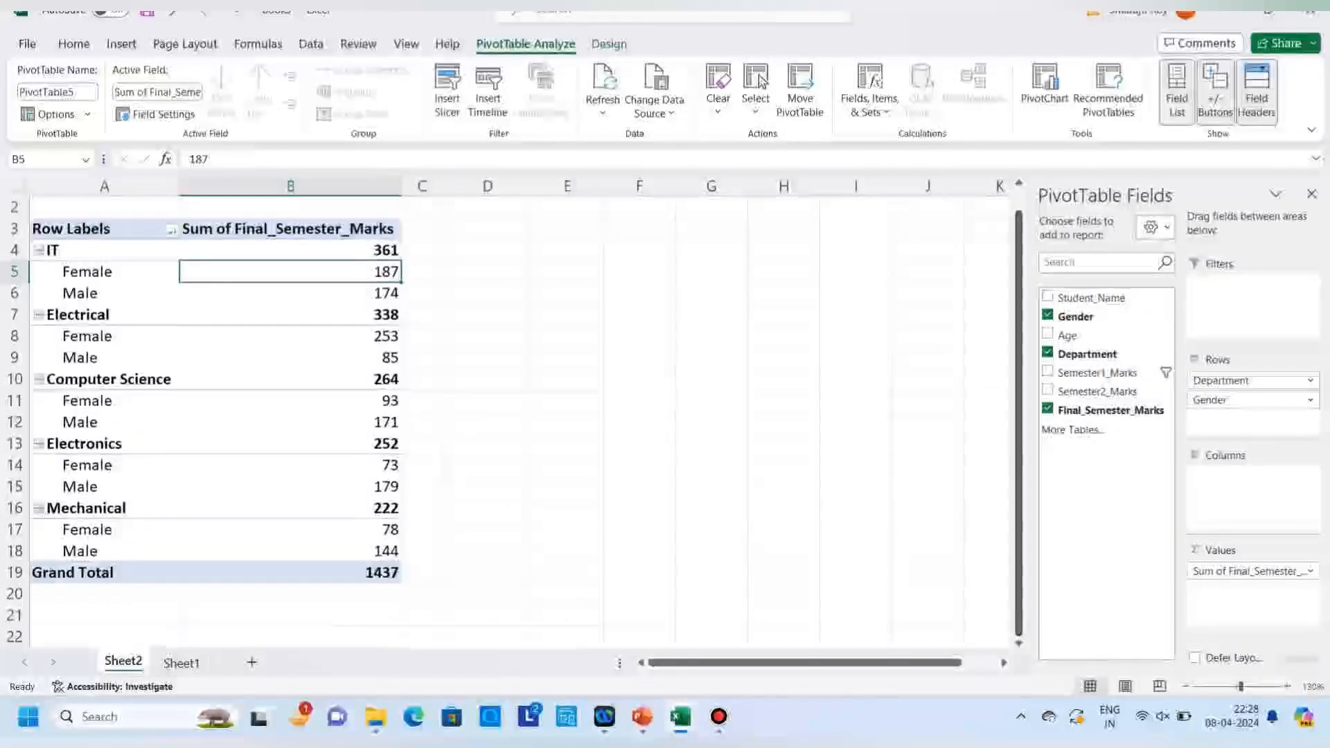
pyautogui.click(290, 250)
pyautogui.click(290, 271)
pyautogui.click(290, 293)
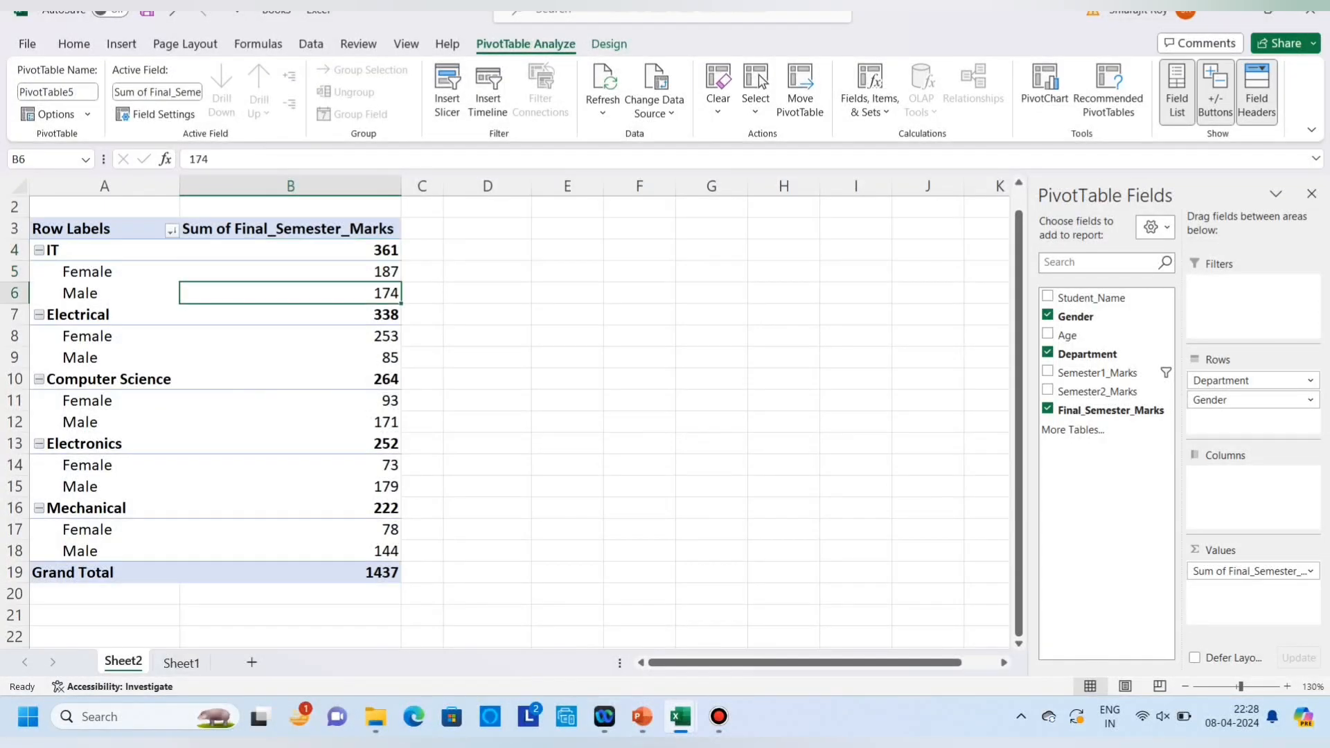
pyautogui.click(291, 250)
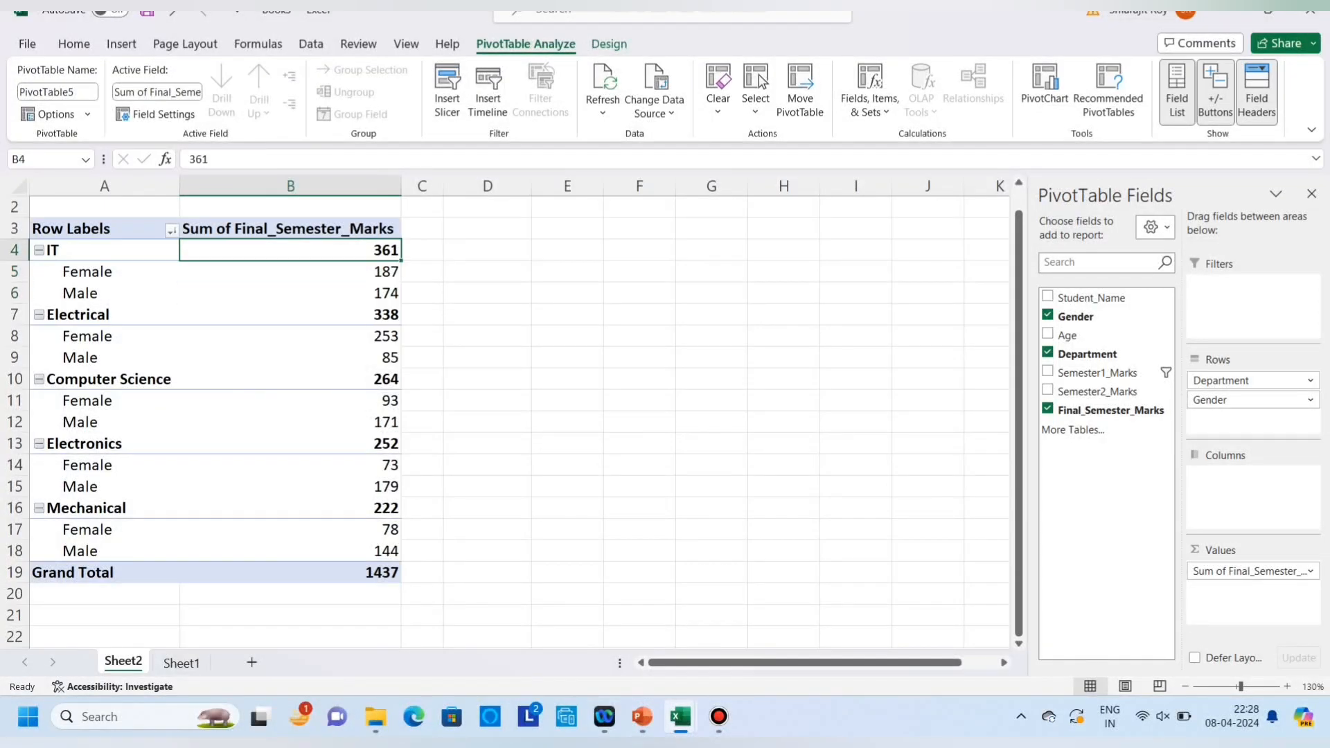
pyautogui.click(291, 336)
pyautogui.click(290, 358)
pyautogui.click(290, 378)
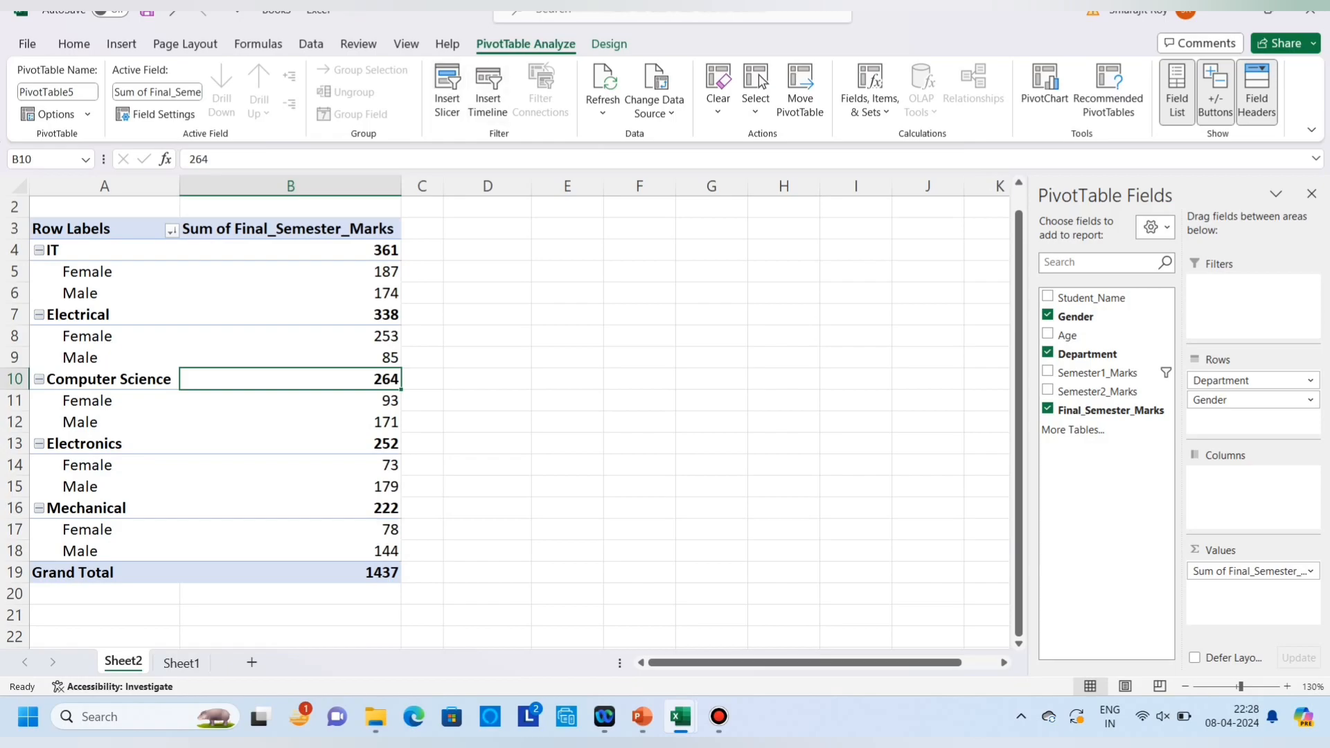
# Change the PivotTable's report layout to Tabular Form and look over the rearranged table.
pyautogui.click(608, 44)
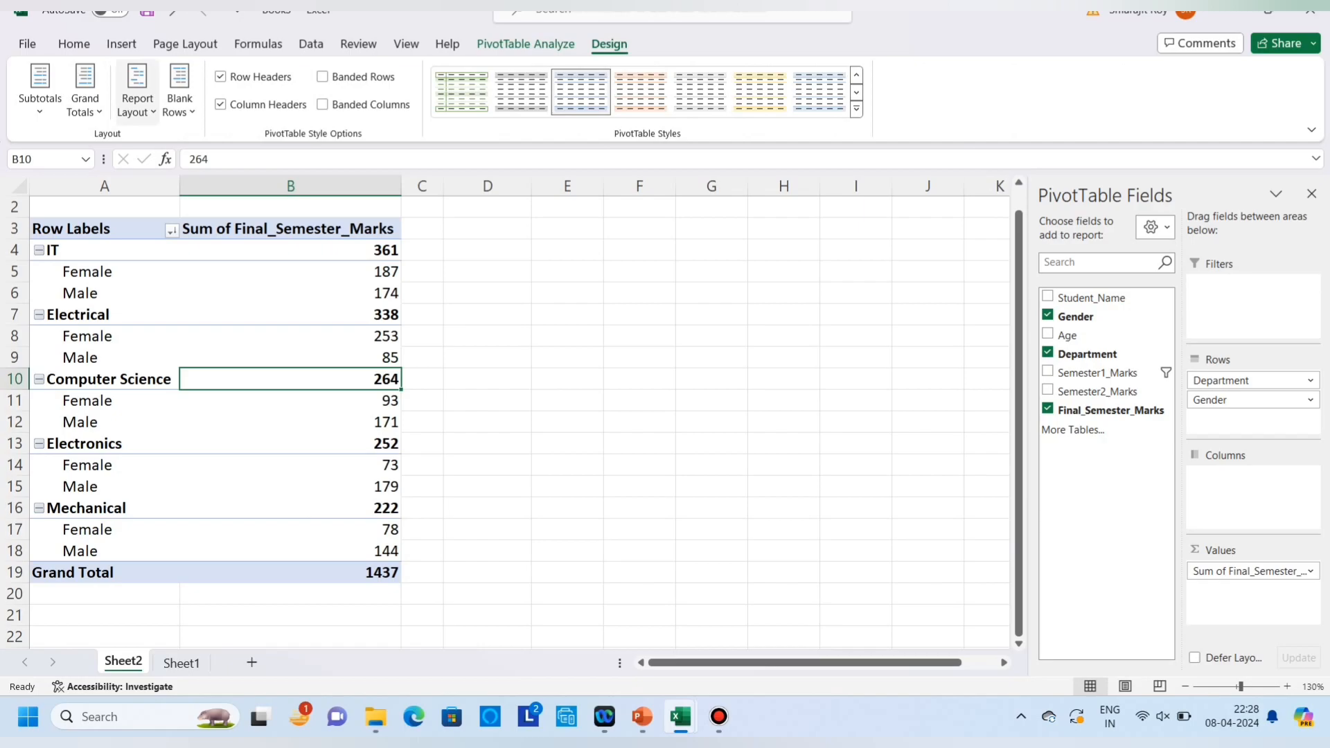
pyautogui.click(137, 90)
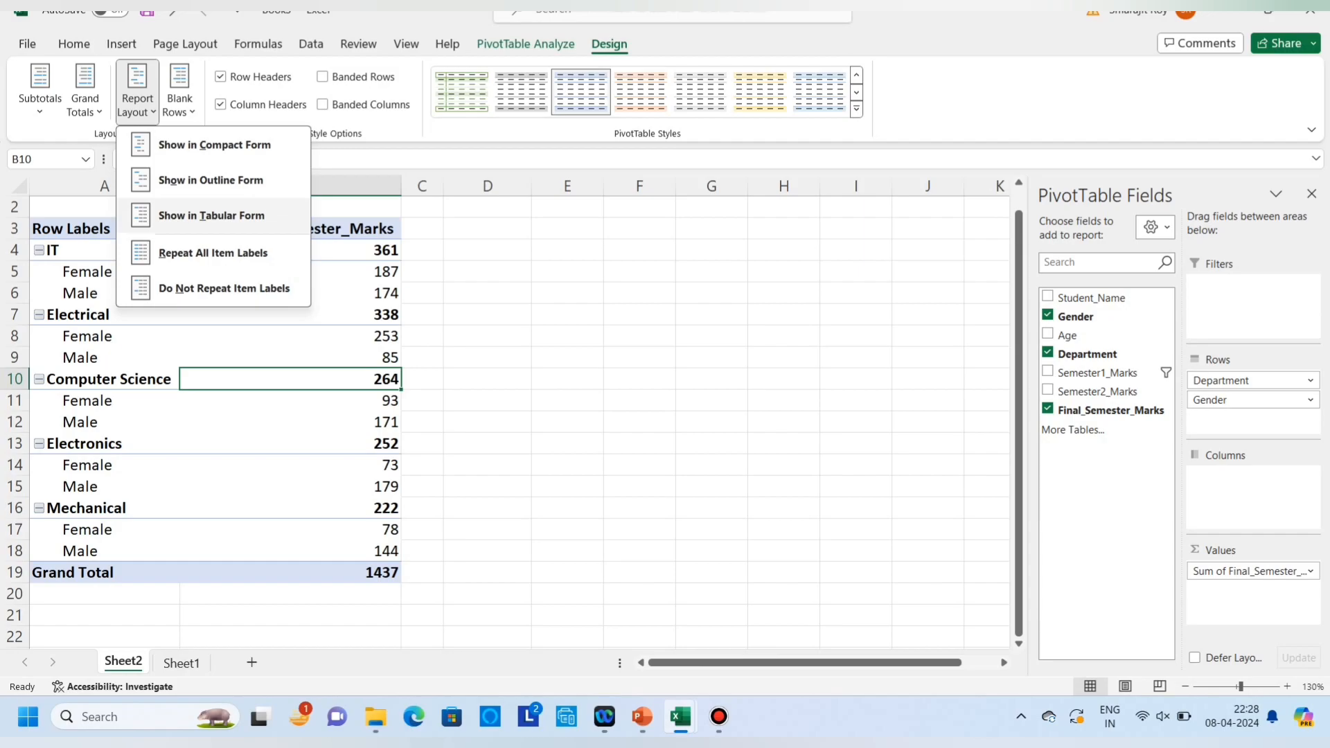
pyautogui.click(211, 216)
pyautogui.click(366, 443)
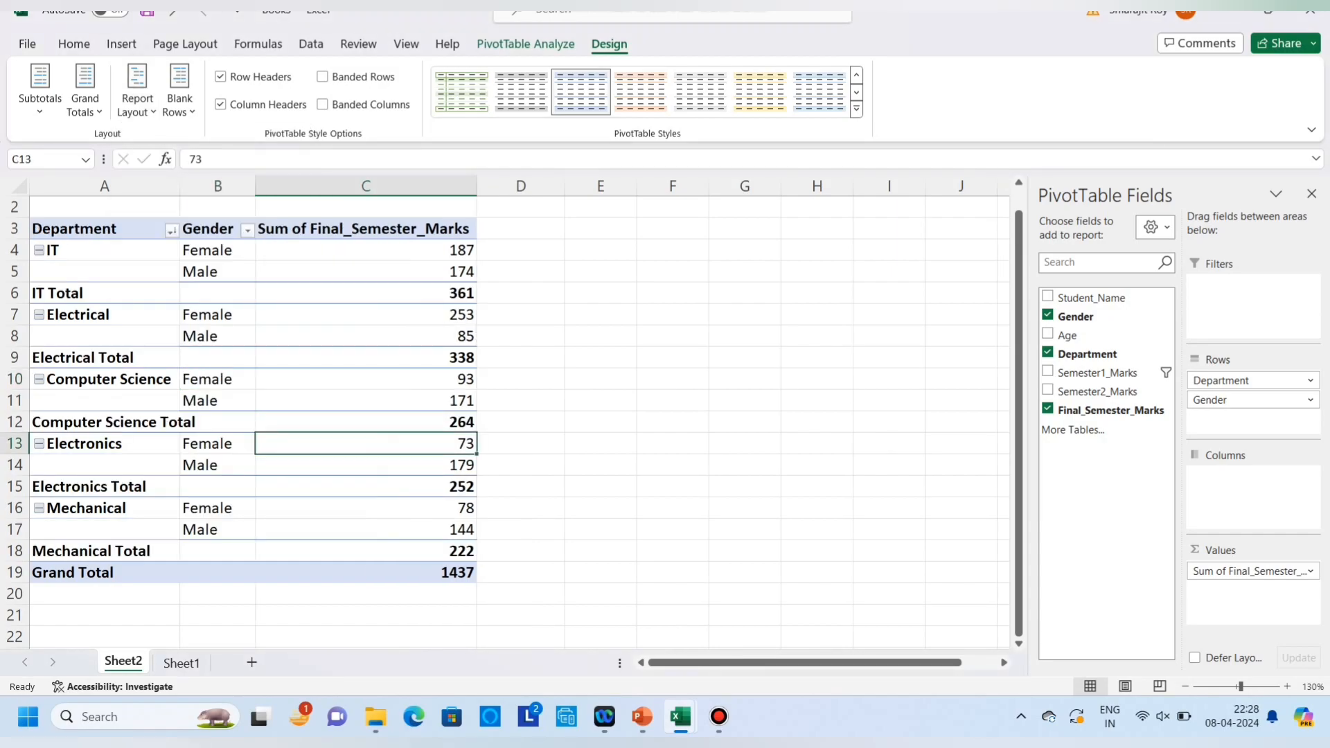
pyautogui.moveTo(70, 228); pyautogui.dragTo(457, 572)
pyautogui.click(600, 422)
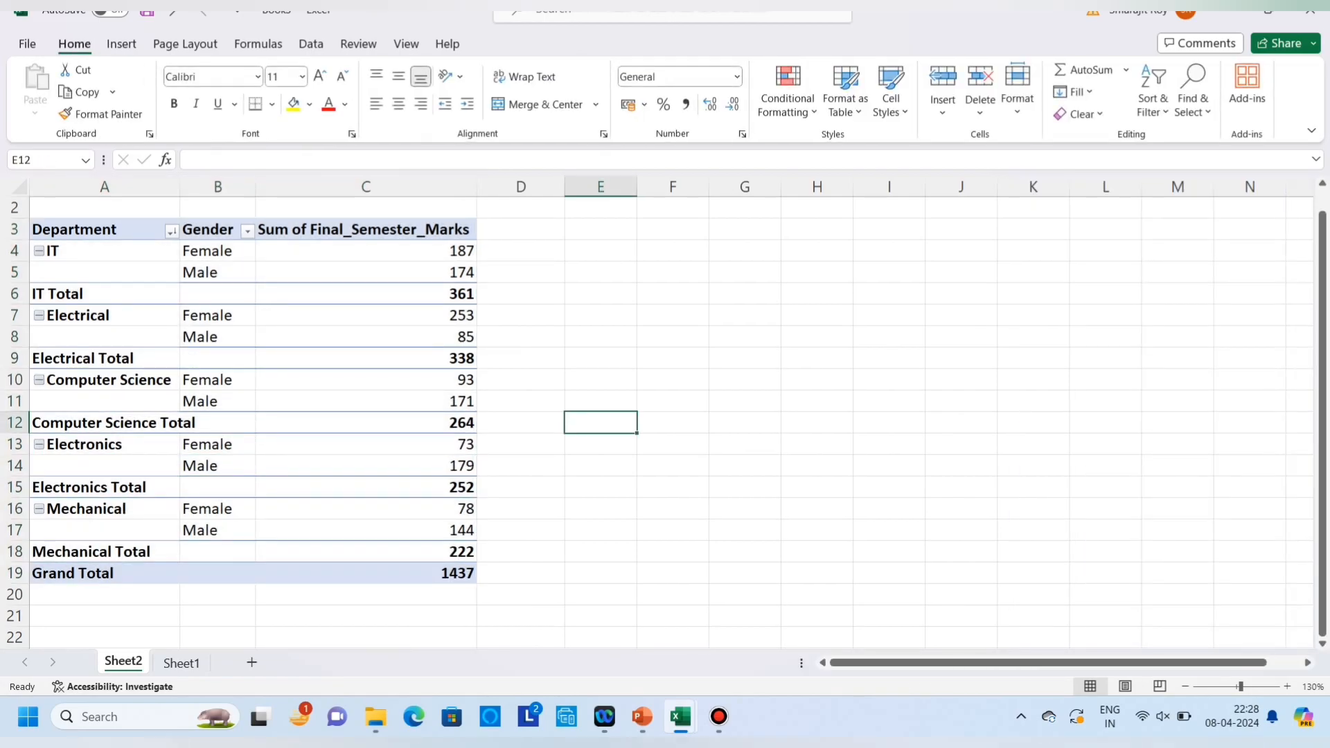
# Set the PivotTable to show no subtotals and check the remaining rows.
pyautogui.click(366, 250)
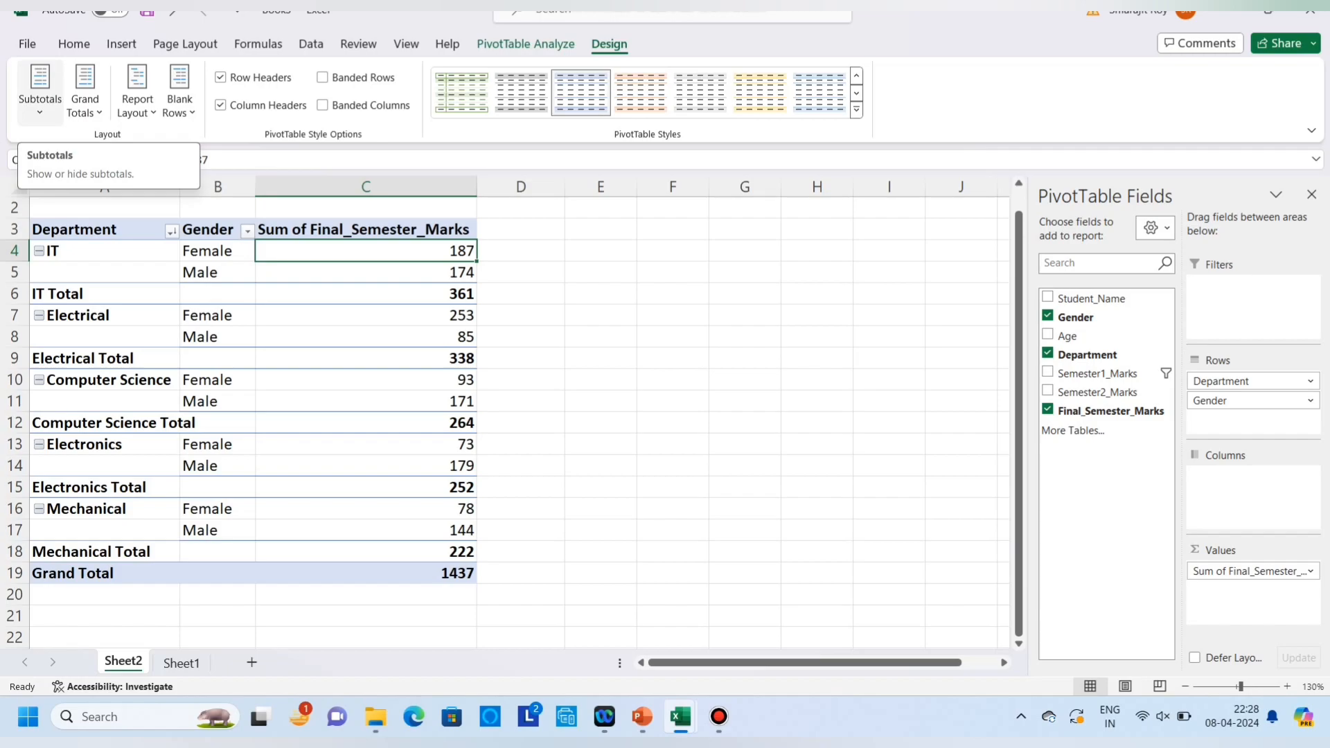
pyautogui.click(40, 94)
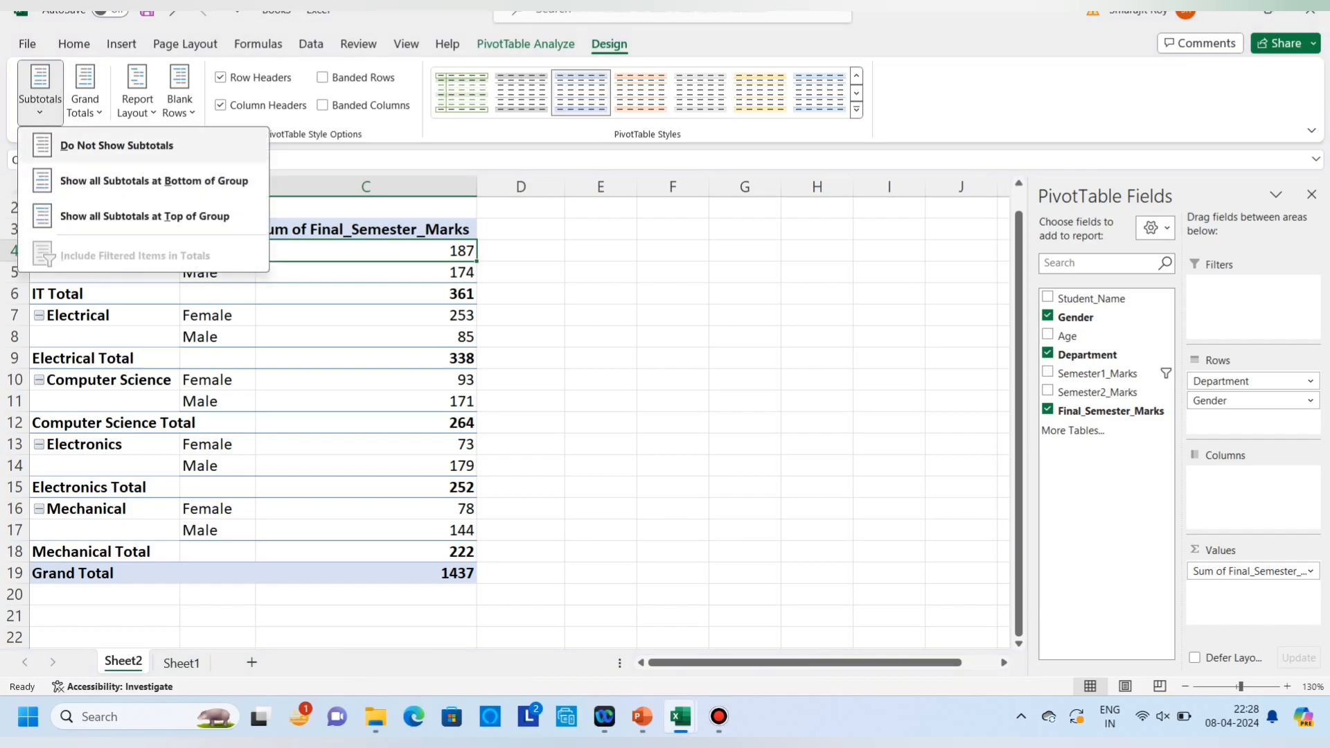
pyautogui.click(117, 145)
pyautogui.click(366, 358)
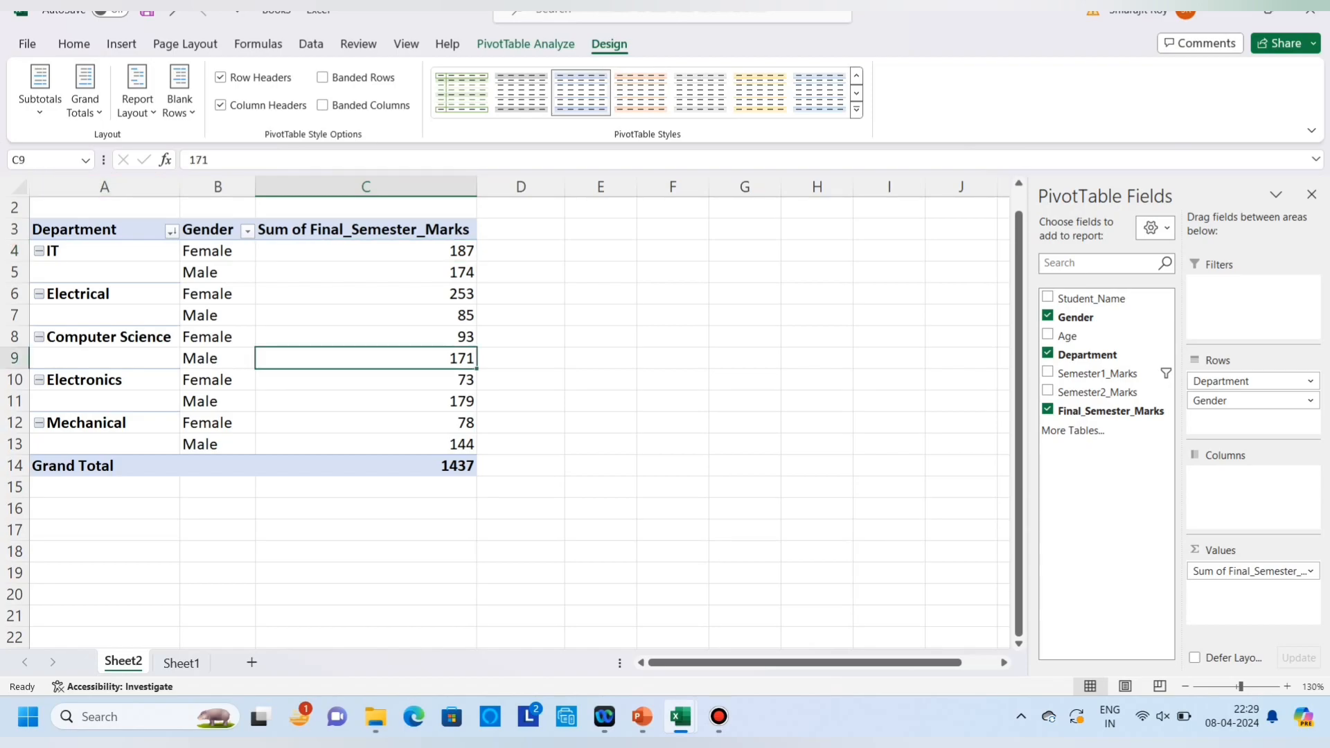
pyautogui.click(365, 445)
pyautogui.click(365, 466)
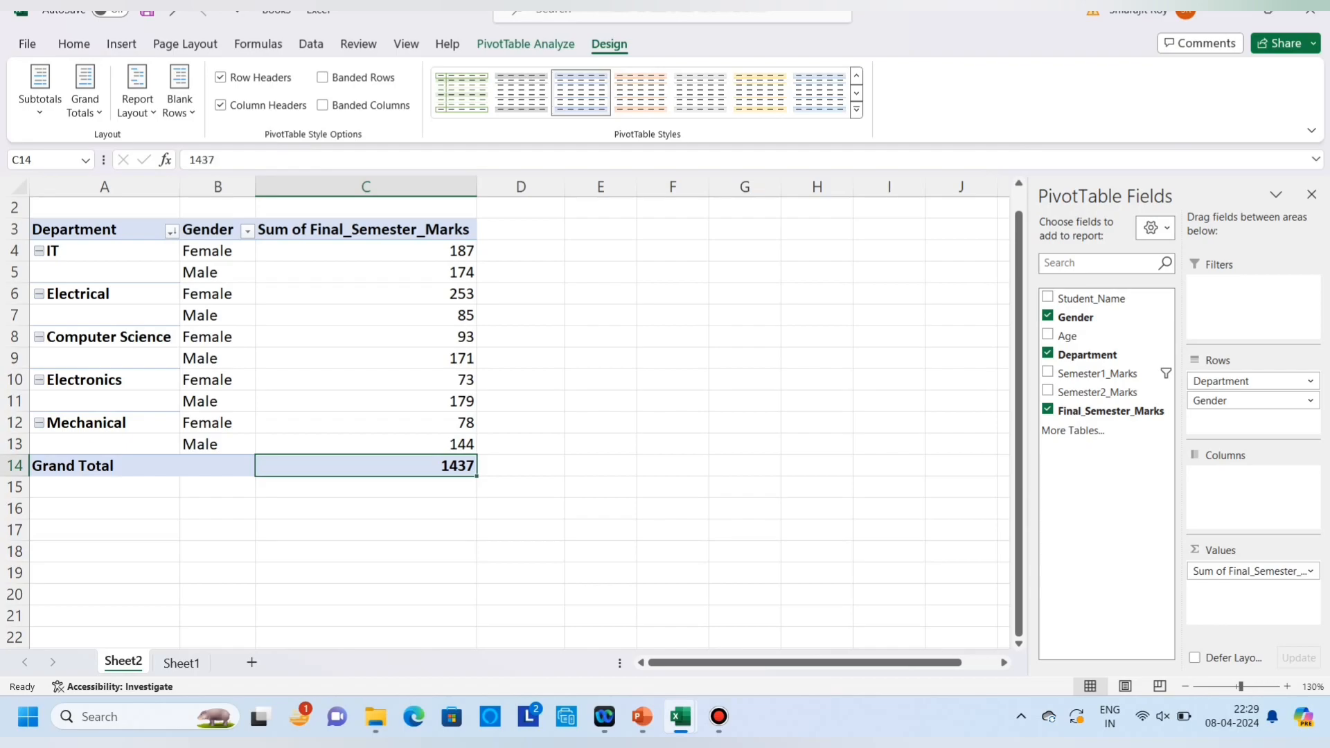
# Turn off the PivotTable's grand totals for rows and columns and look over the table.
pyautogui.click(84, 91)
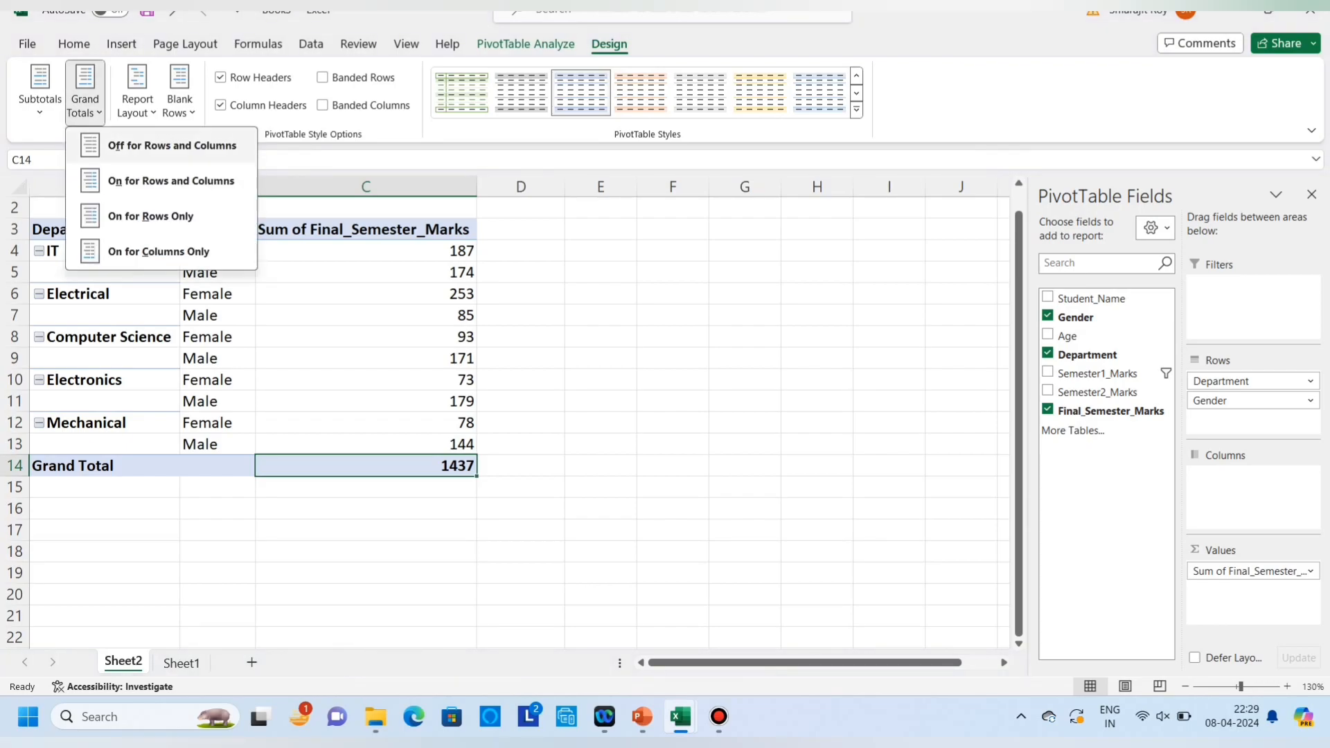
pyautogui.click(172, 146)
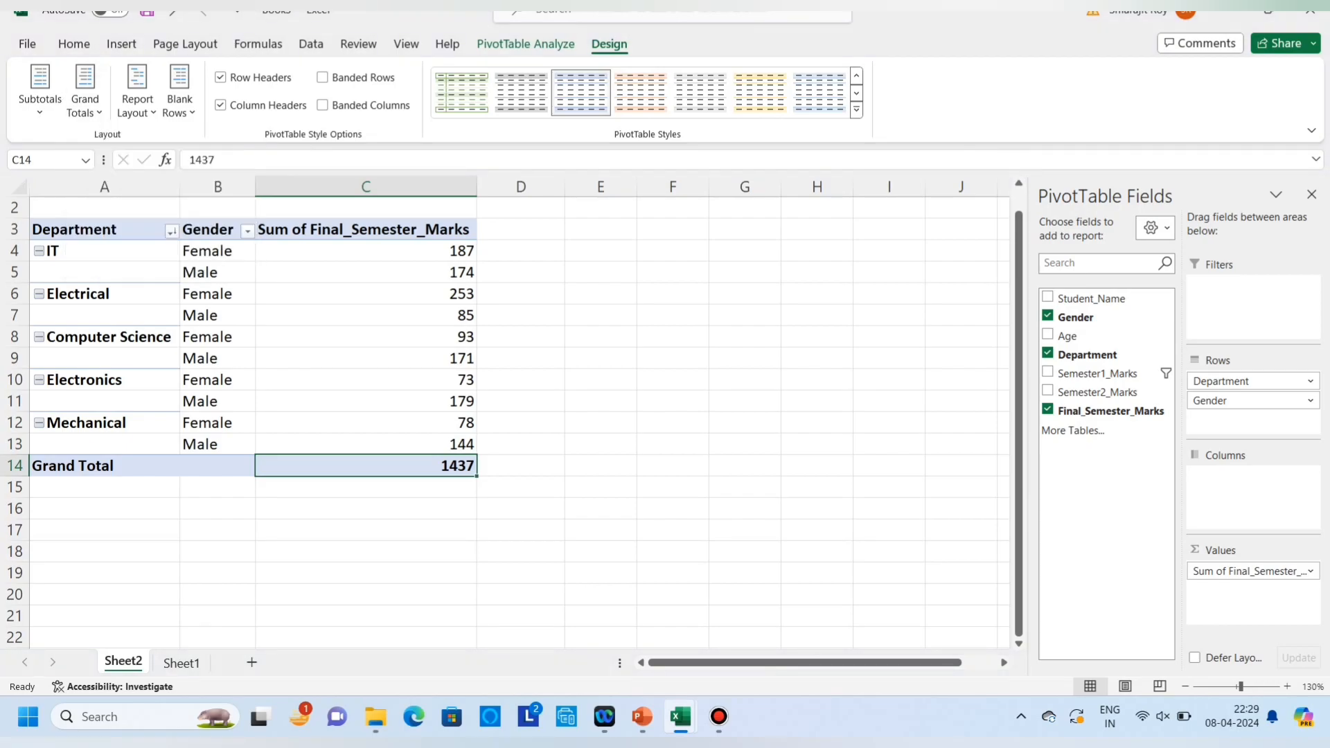
pyautogui.click(521, 445)
pyautogui.moveTo(77, 229); pyautogui.dragTo(416, 444)
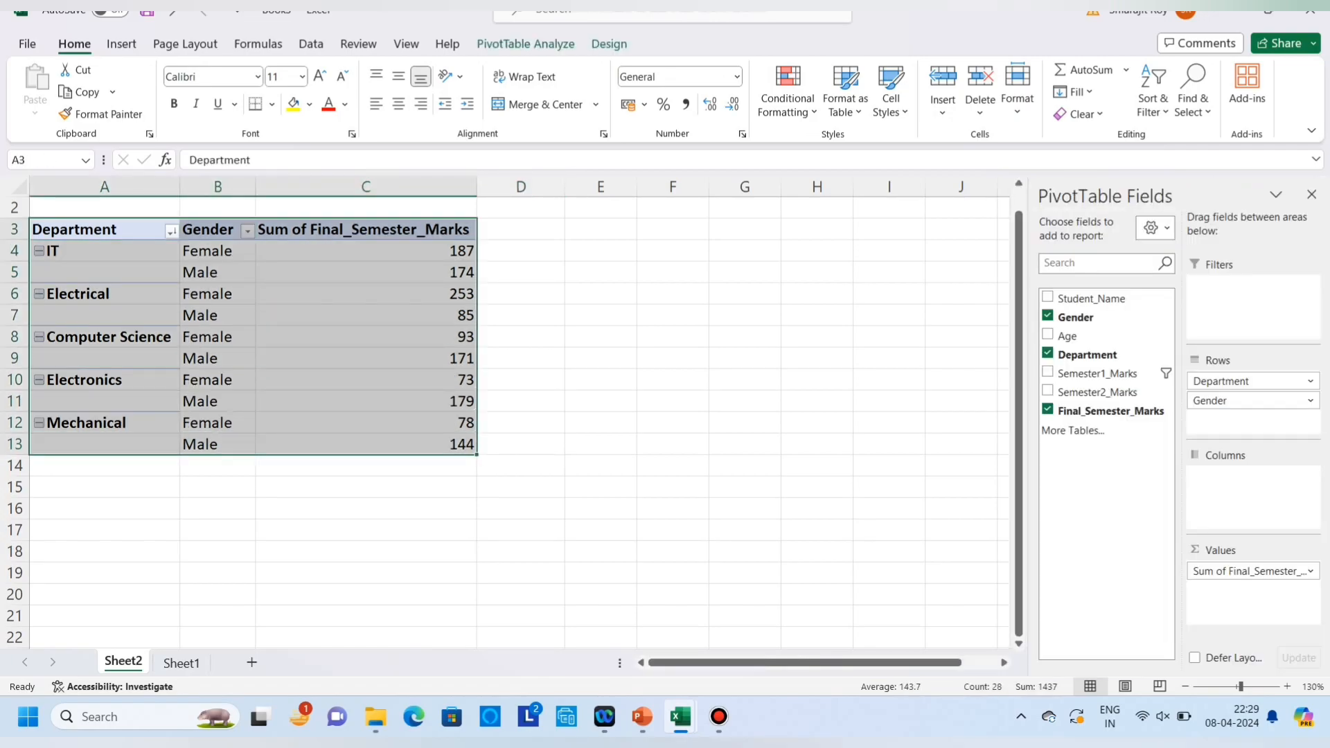
pyautogui.click(366, 315)
pyautogui.click(365, 251)
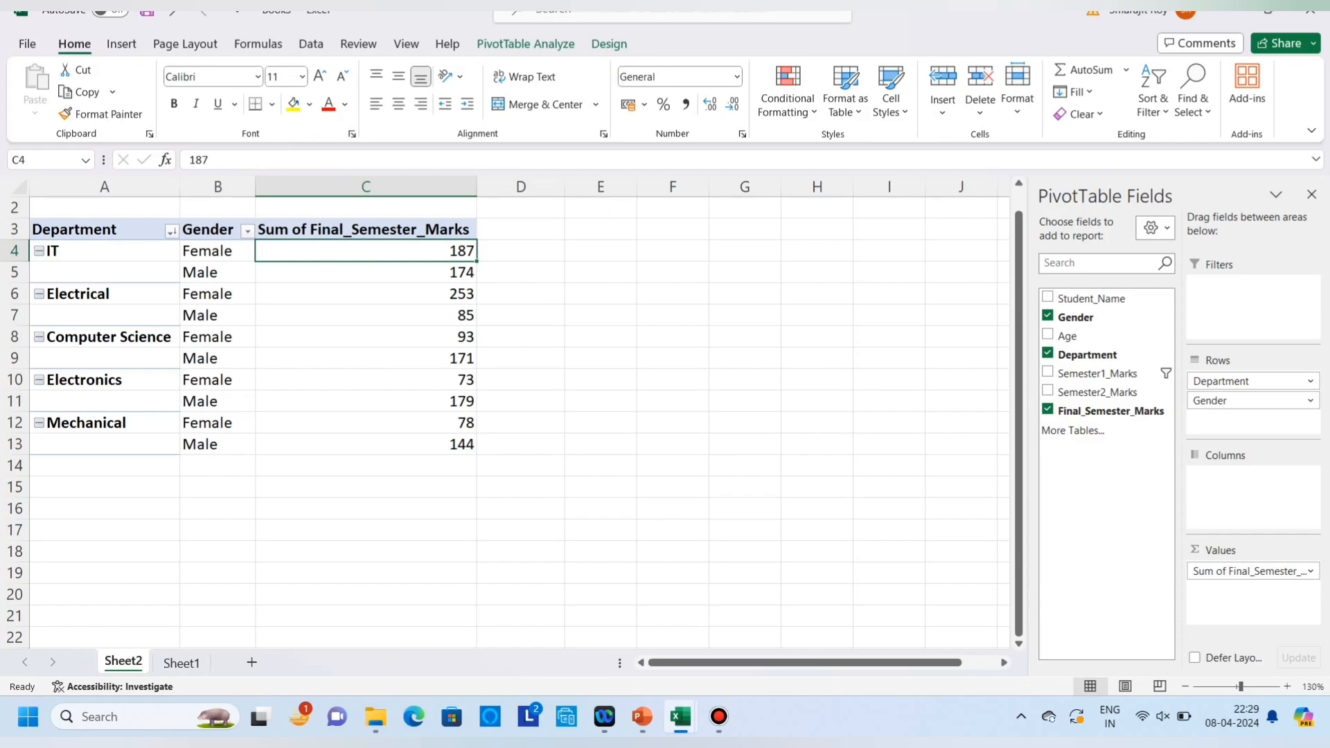
# Turn on the PivotTable's grand totals for rows and columns.
pyautogui.click(609, 44)
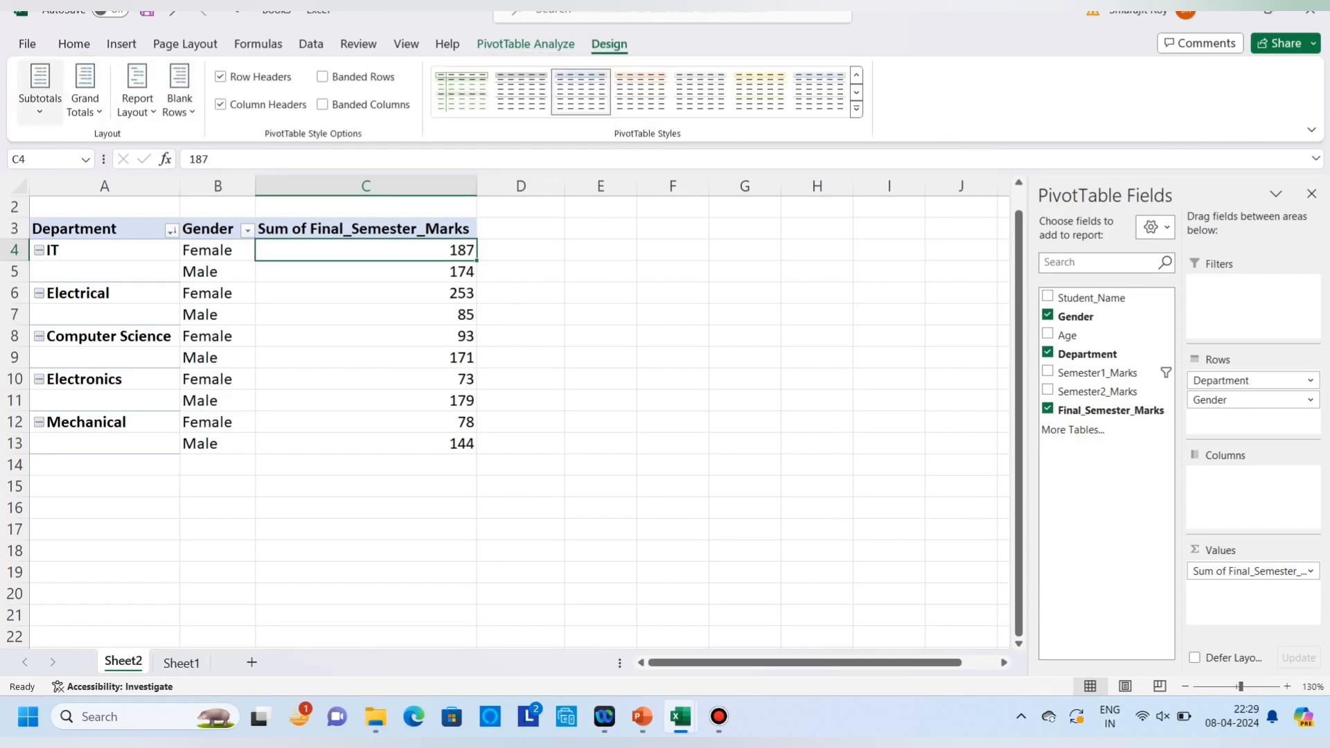
pyautogui.click(39, 89)
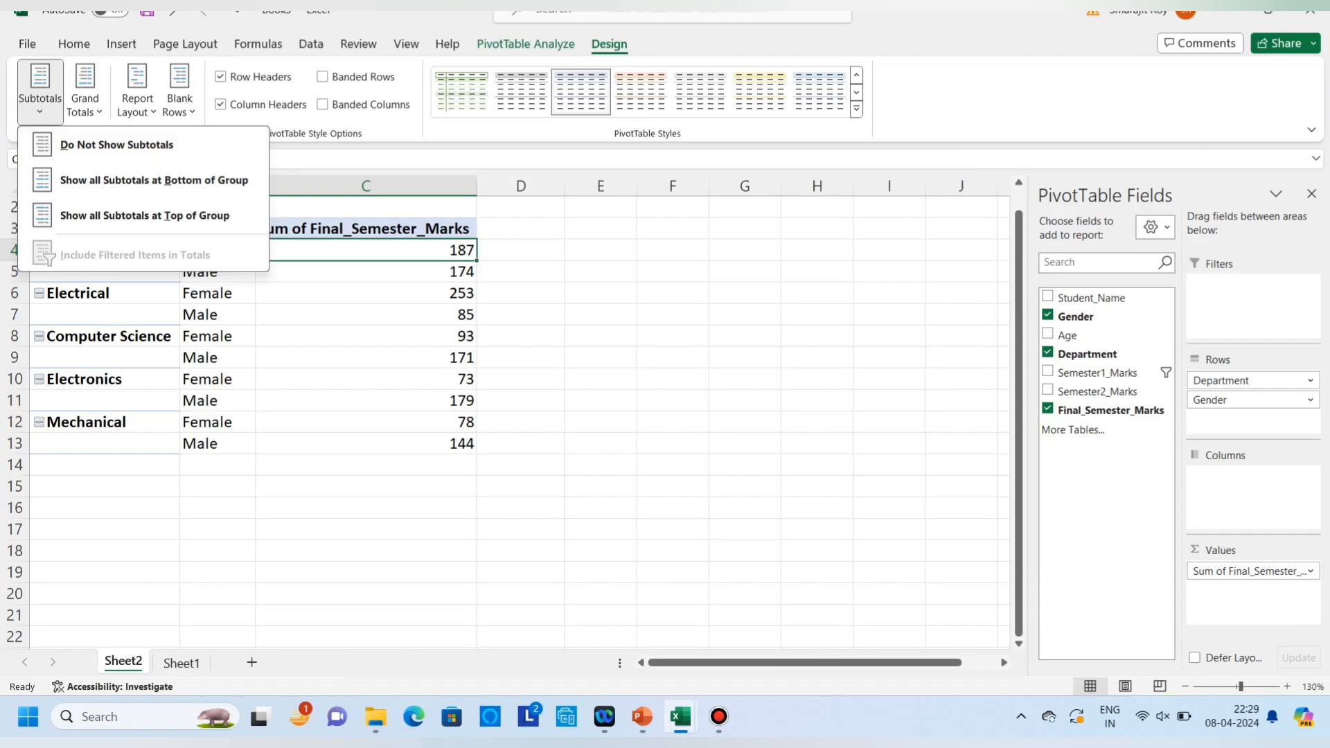
pyautogui.click(84, 89)
pyautogui.click(139, 177)
pyautogui.click(366, 507)
pyautogui.click(218, 357)
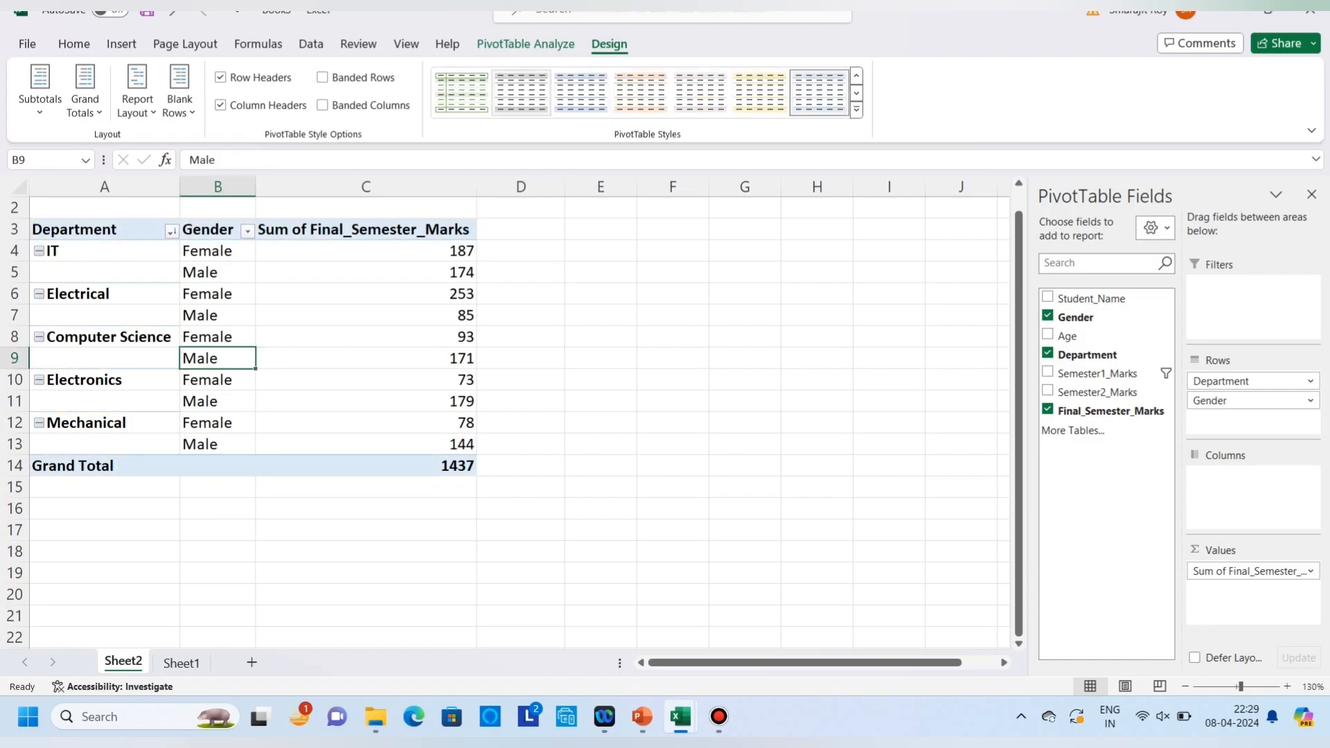
# Apply the light green PivotTable style with a shaded Department column and review the table.
pyautogui.click(461, 93)
pyautogui.click(600, 379)
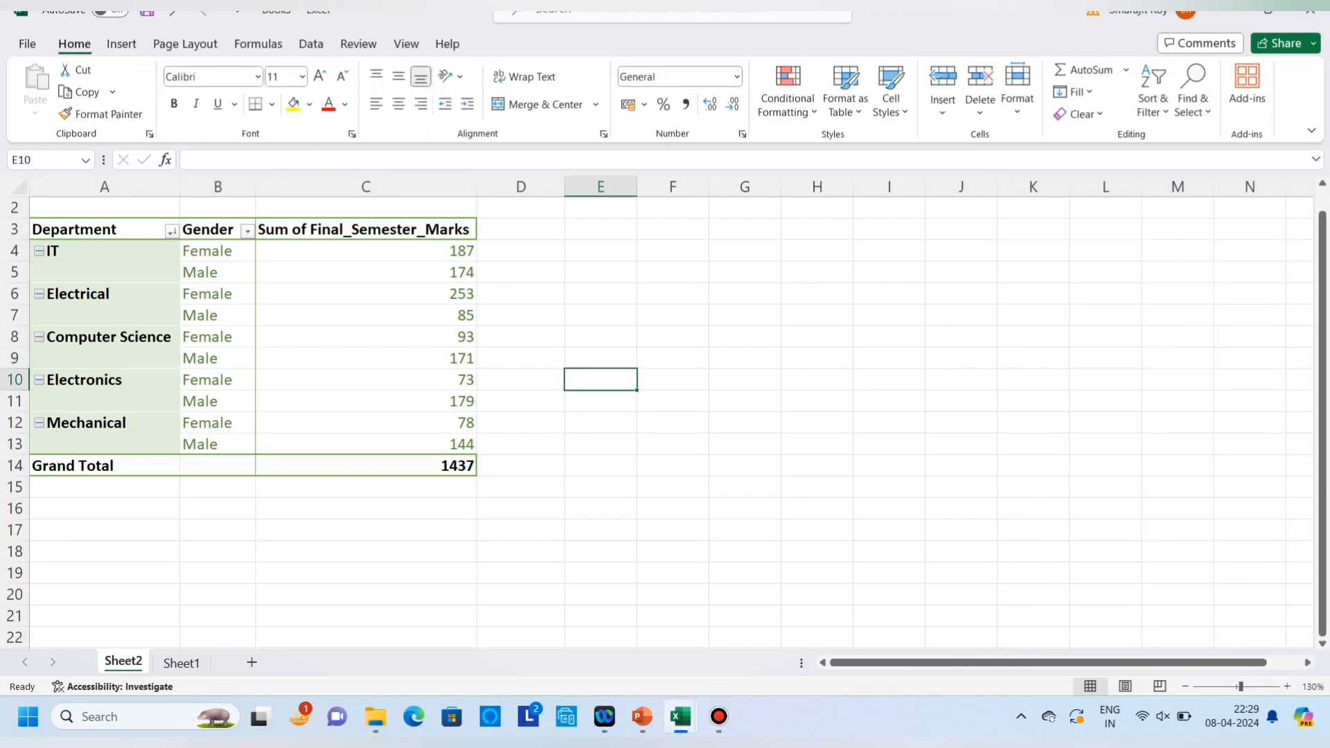
pyautogui.click(366, 315)
pyautogui.click(366, 380)
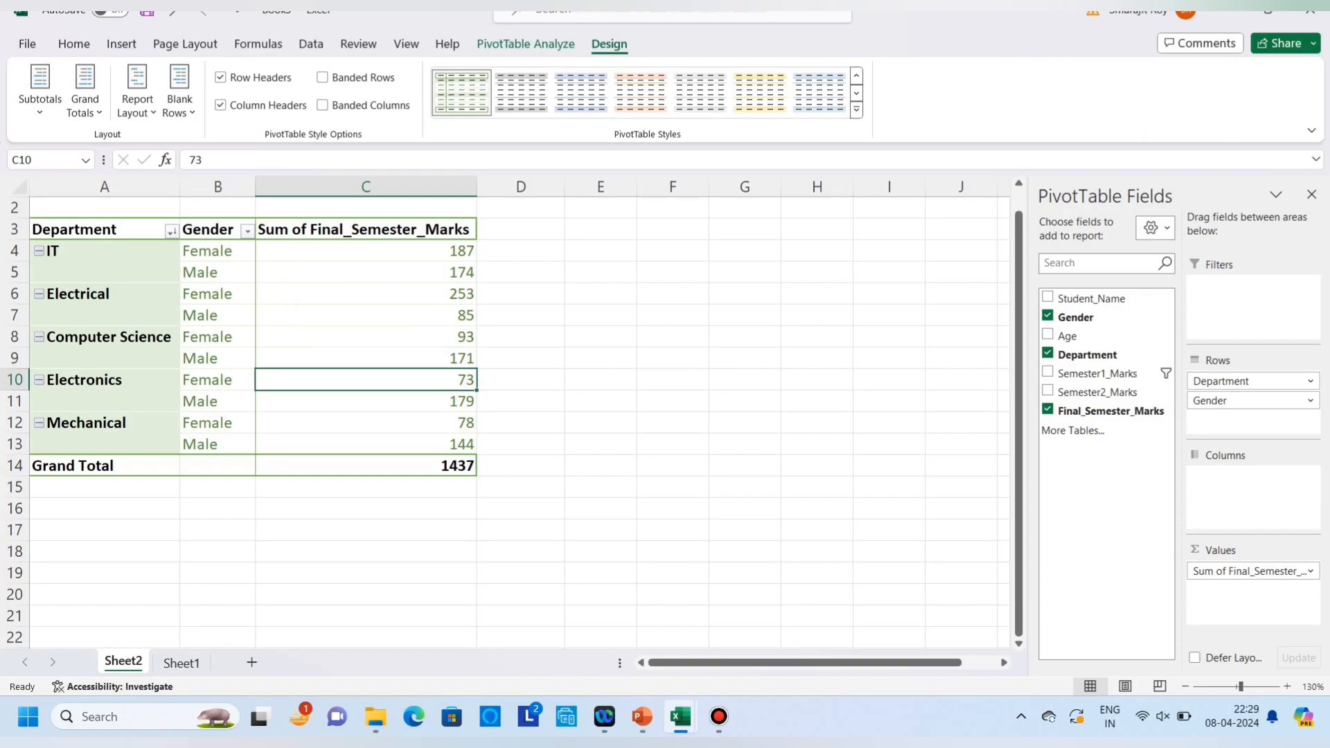
pyautogui.click(520, 401)
pyautogui.click(366, 422)
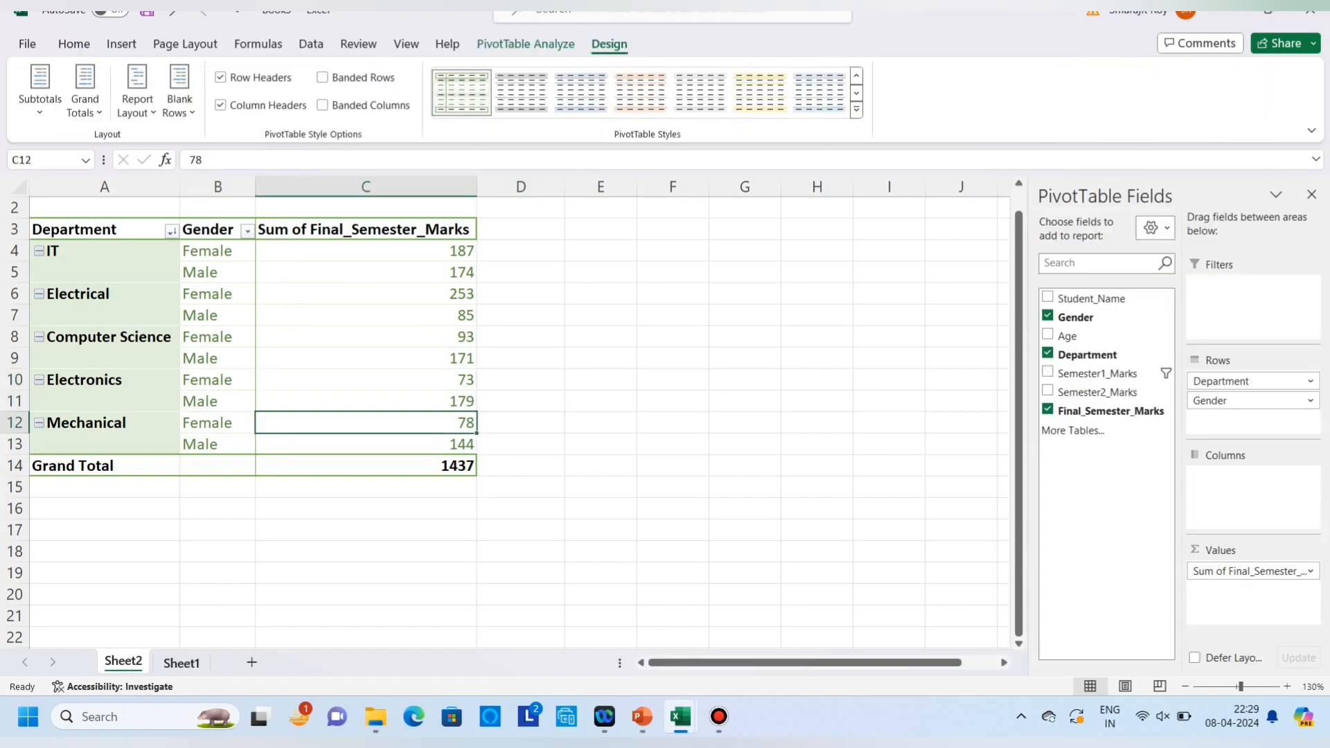
# In the source data on Sheet1, set the Final_Semester_Marks value in cell G9 to 83.
pyautogui.click(181, 662)
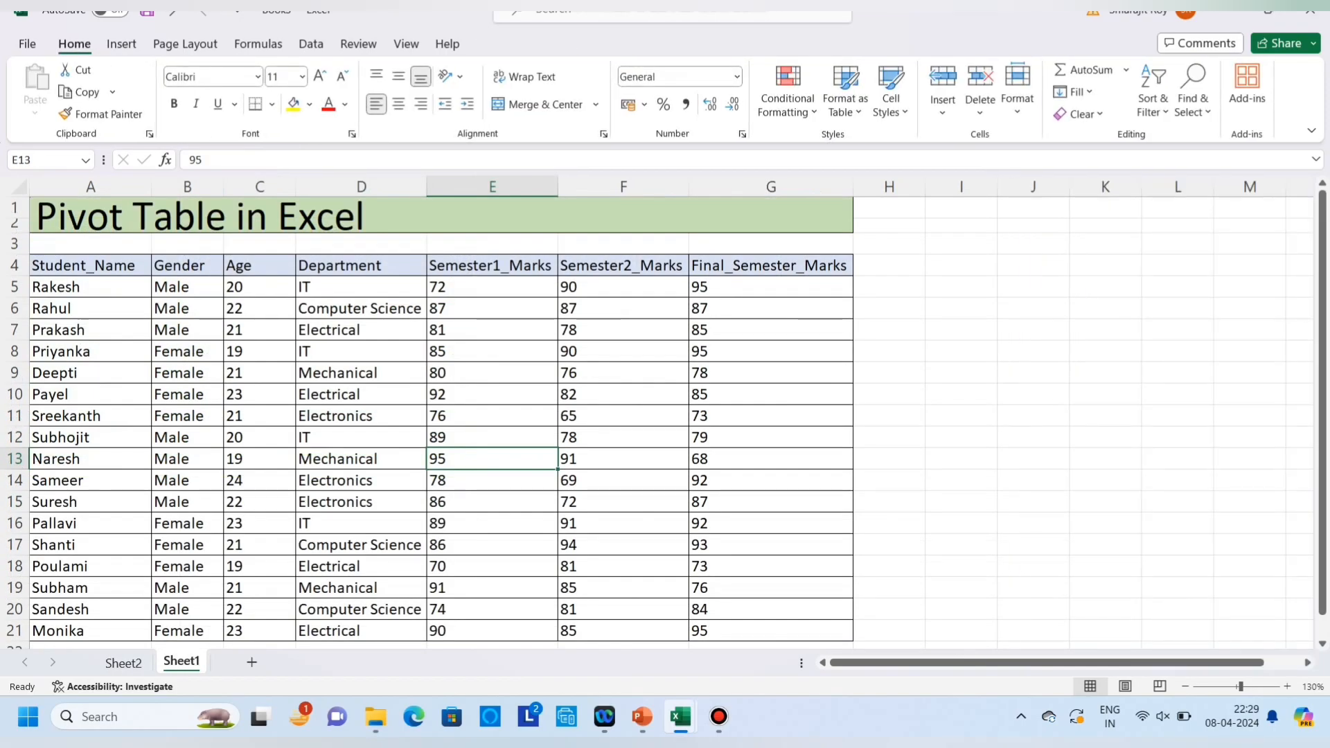
pyautogui.click(771, 309)
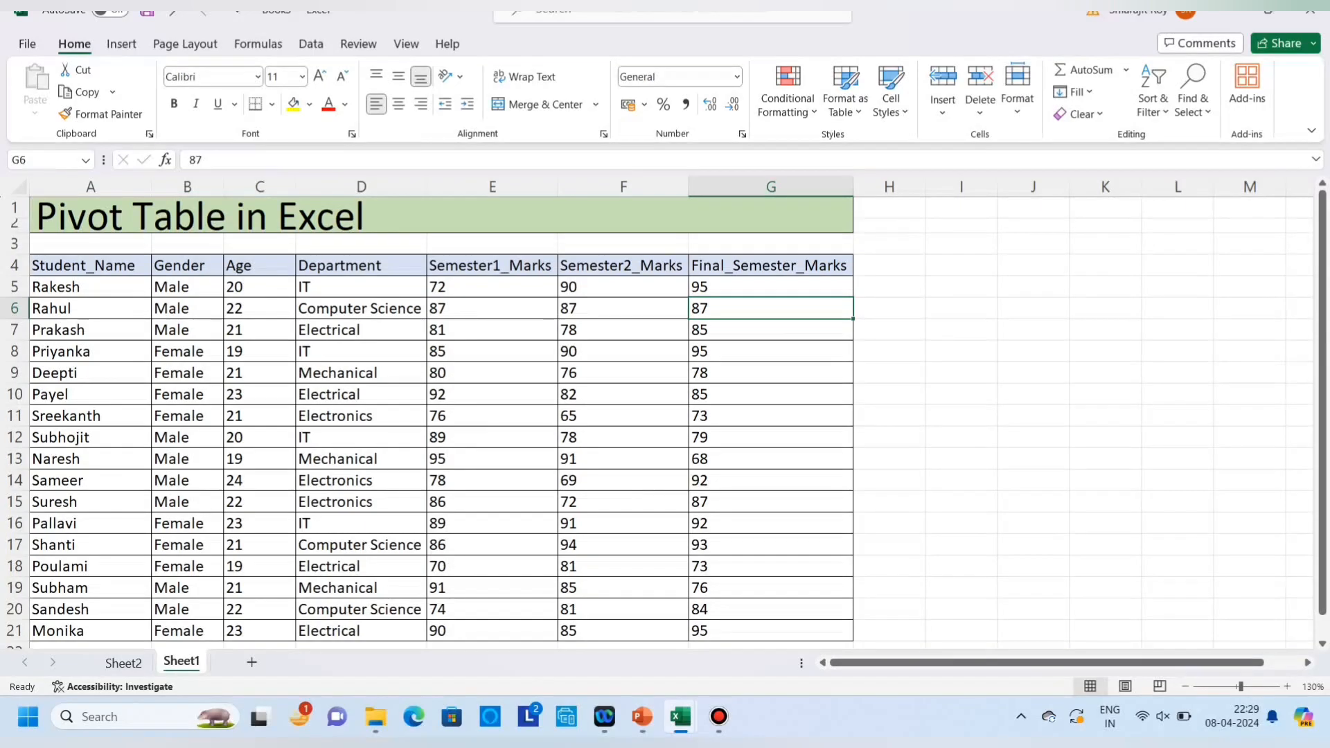
pyautogui.click(771, 373)
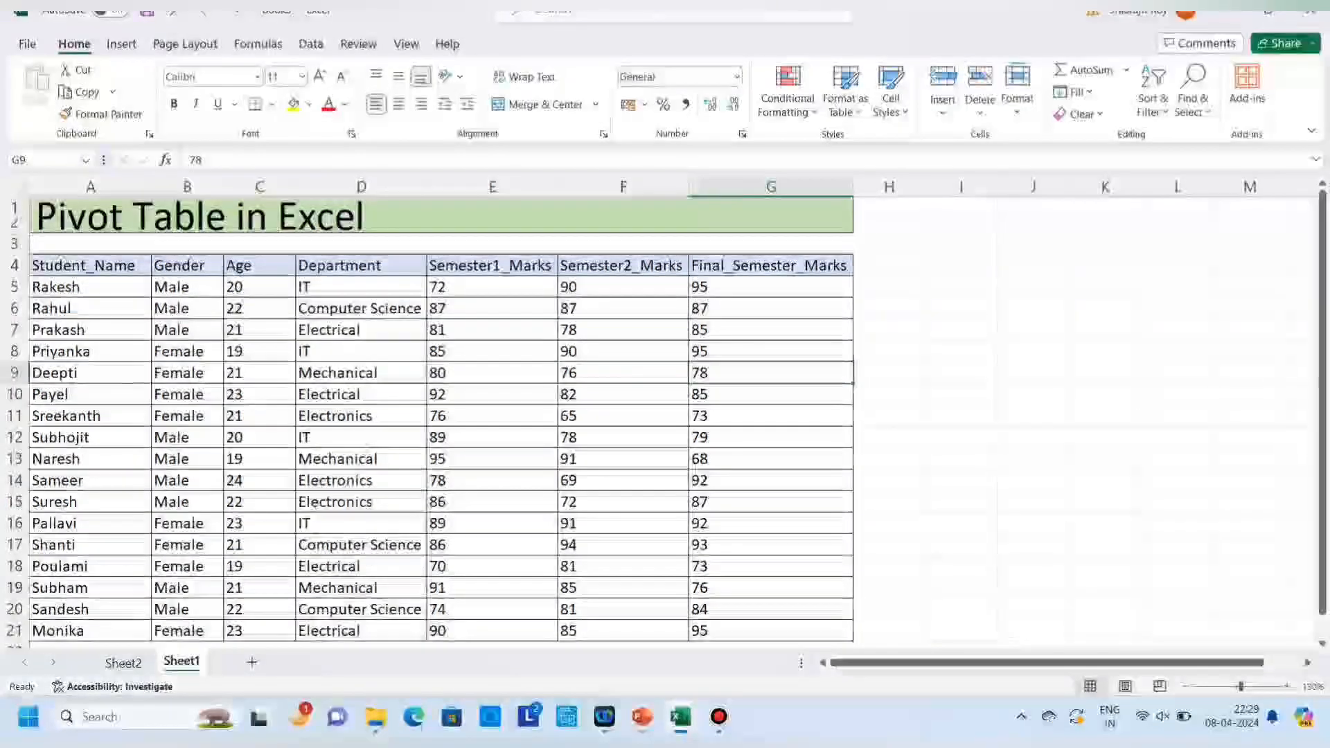
pyautogui.write('83')
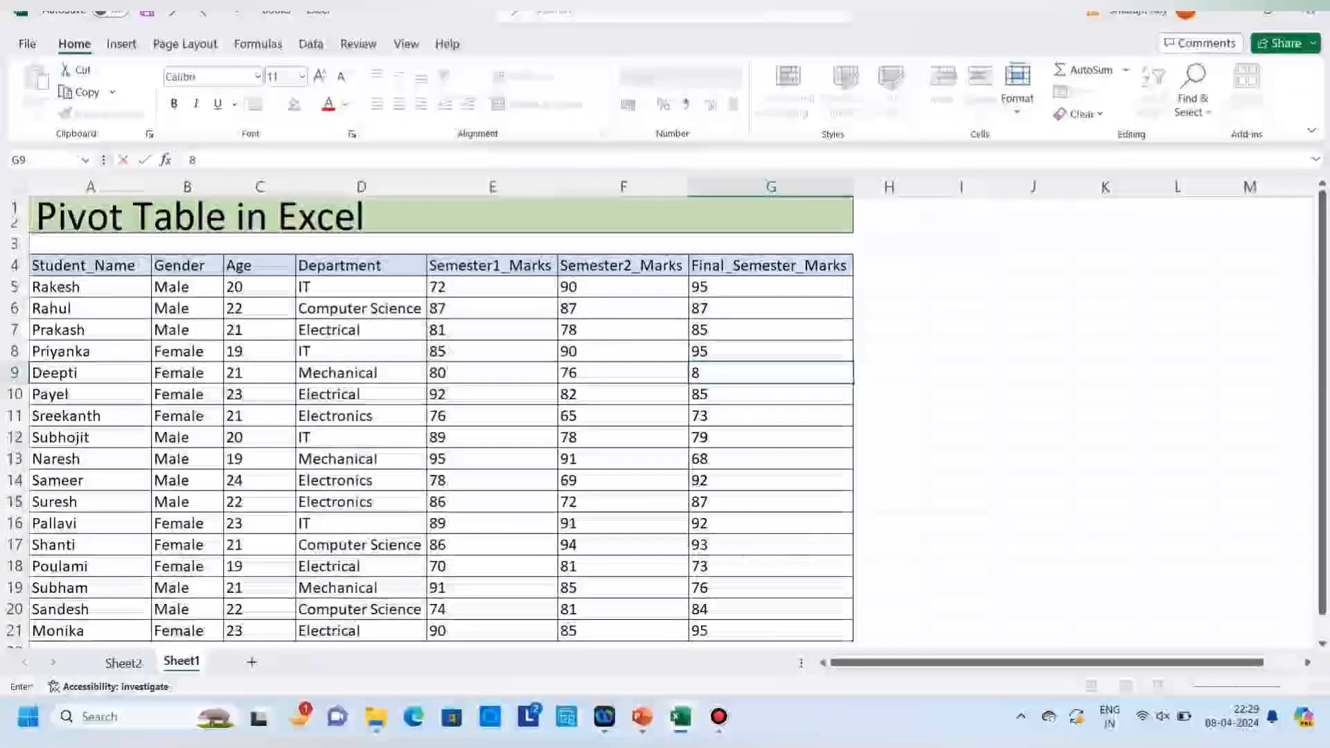
pyautogui.click(623, 459)
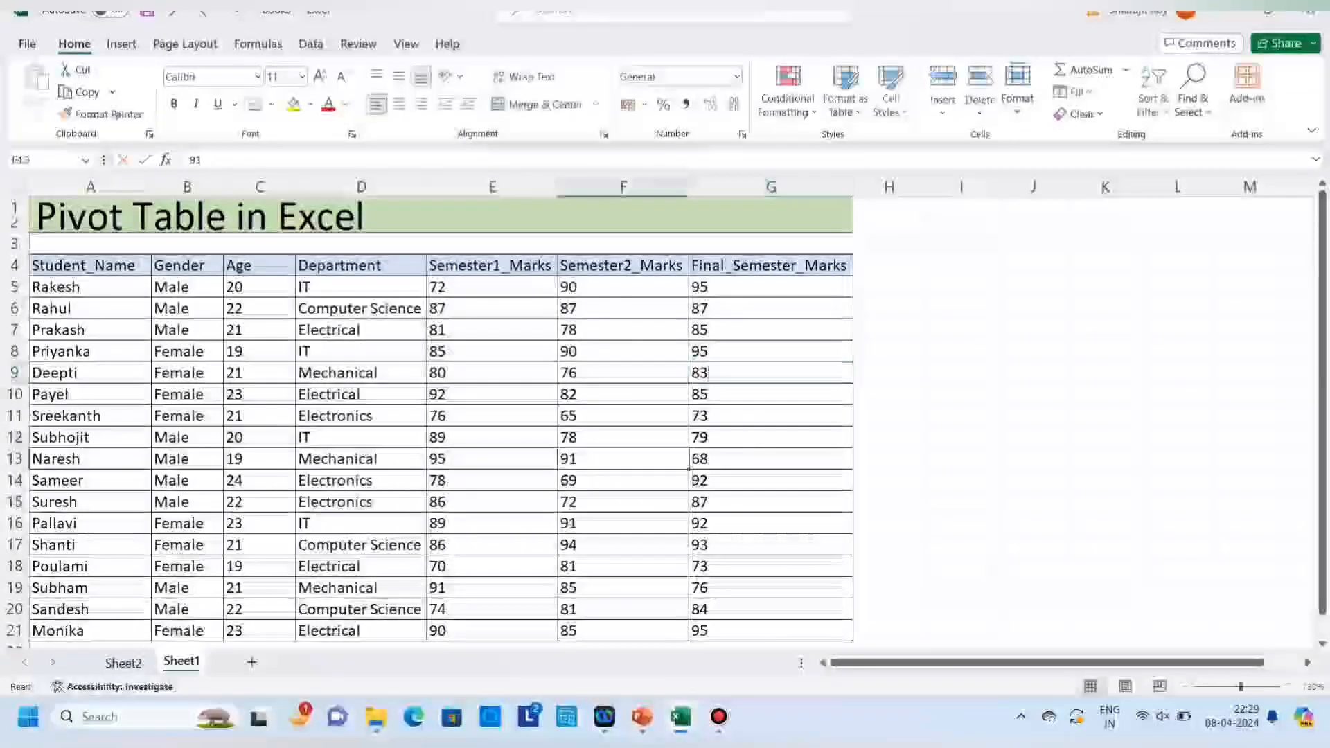
pyautogui.click(771, 372)
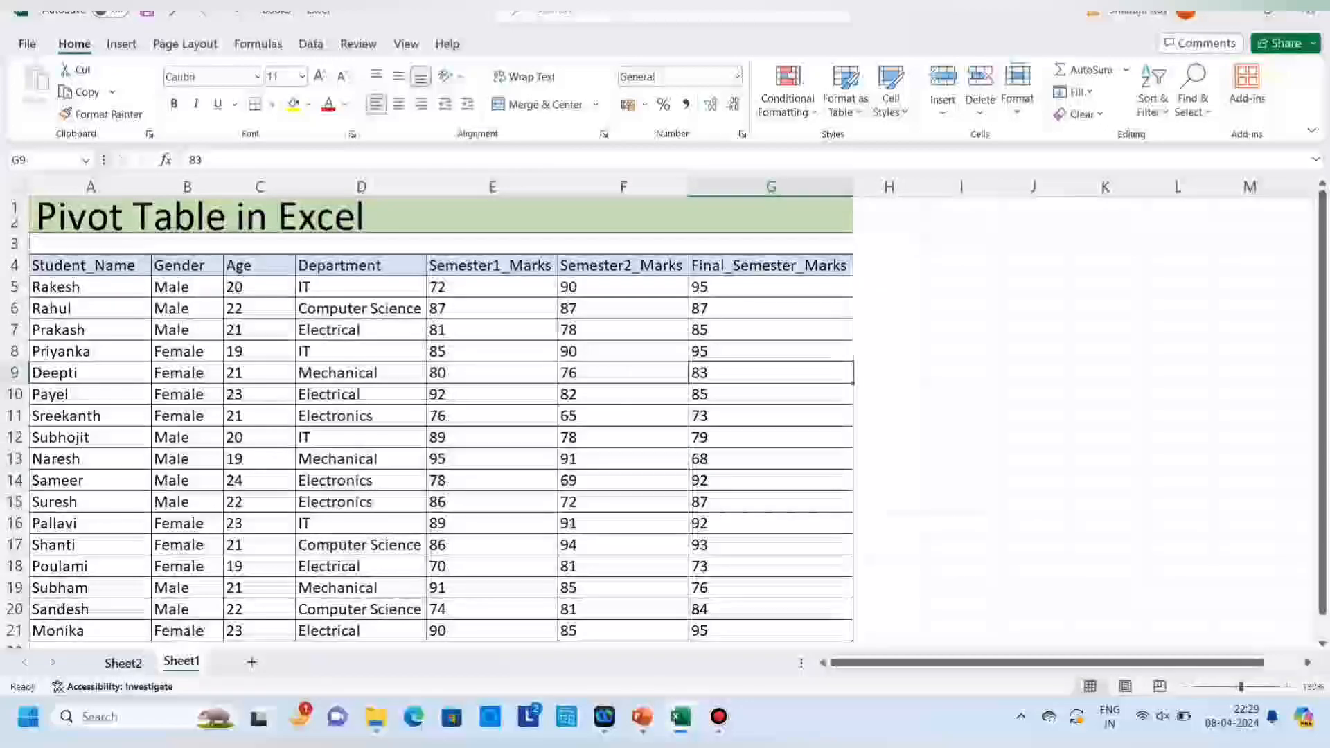
# Refresh all data for the PivotTable on Sheet2 and check the Grand Total cell.
pyautogui.click(124, 662)
pyautogui.click(366, 465)
pyautogui.click(366, 530)
pyautogui.click(366, 465)
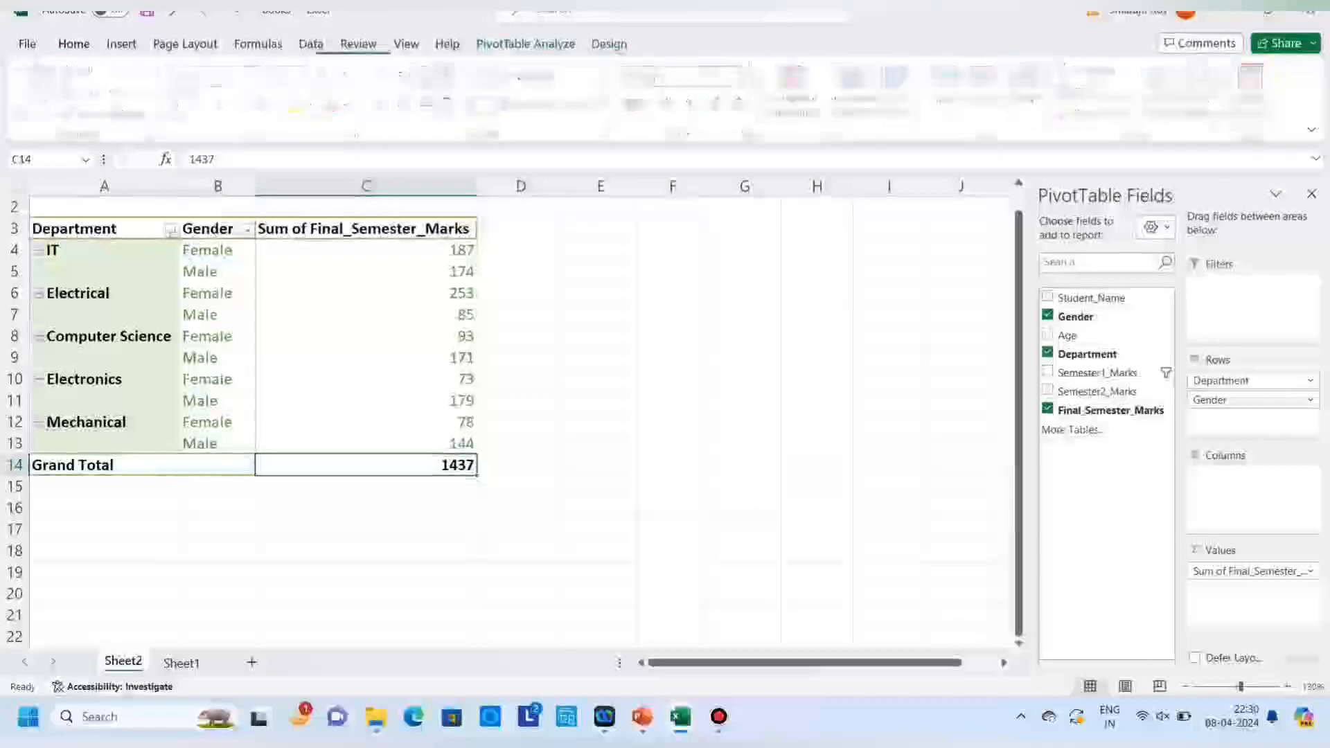
pyautogui.click(526, 44)
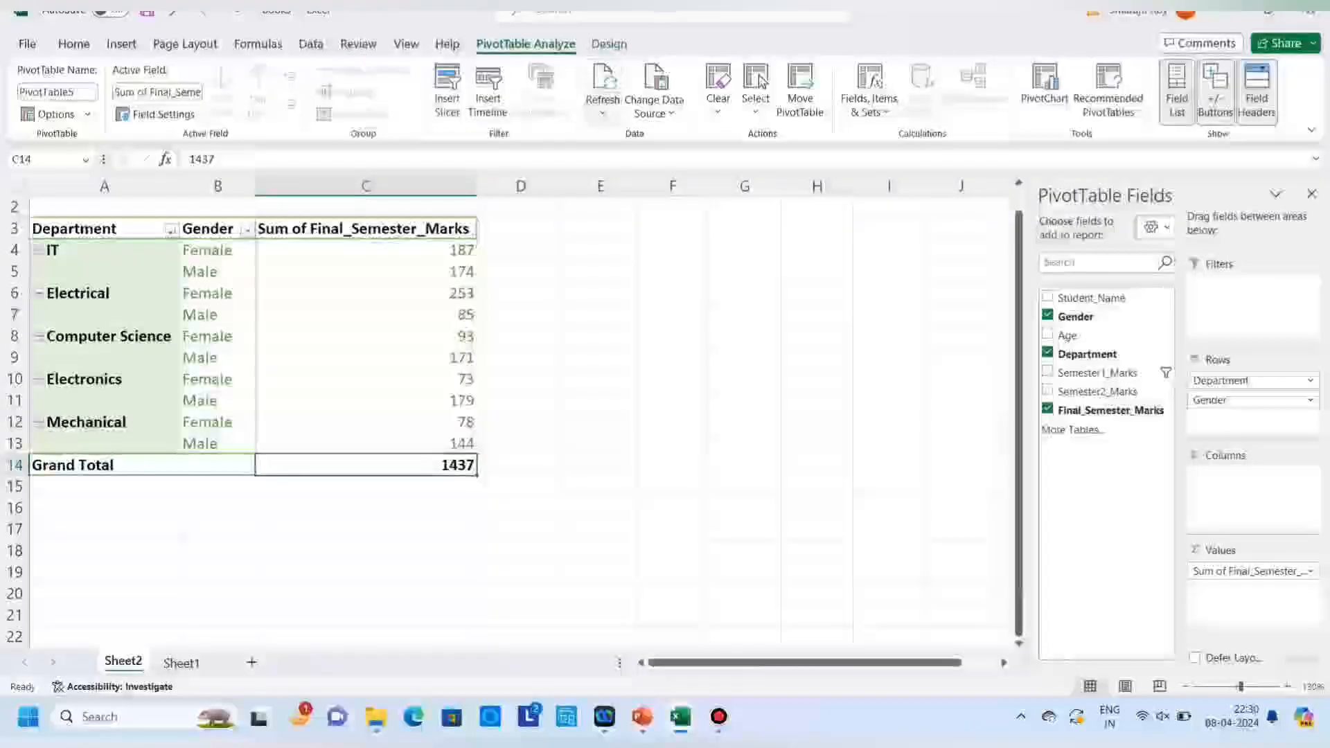
pyautogui.click(602, 107)
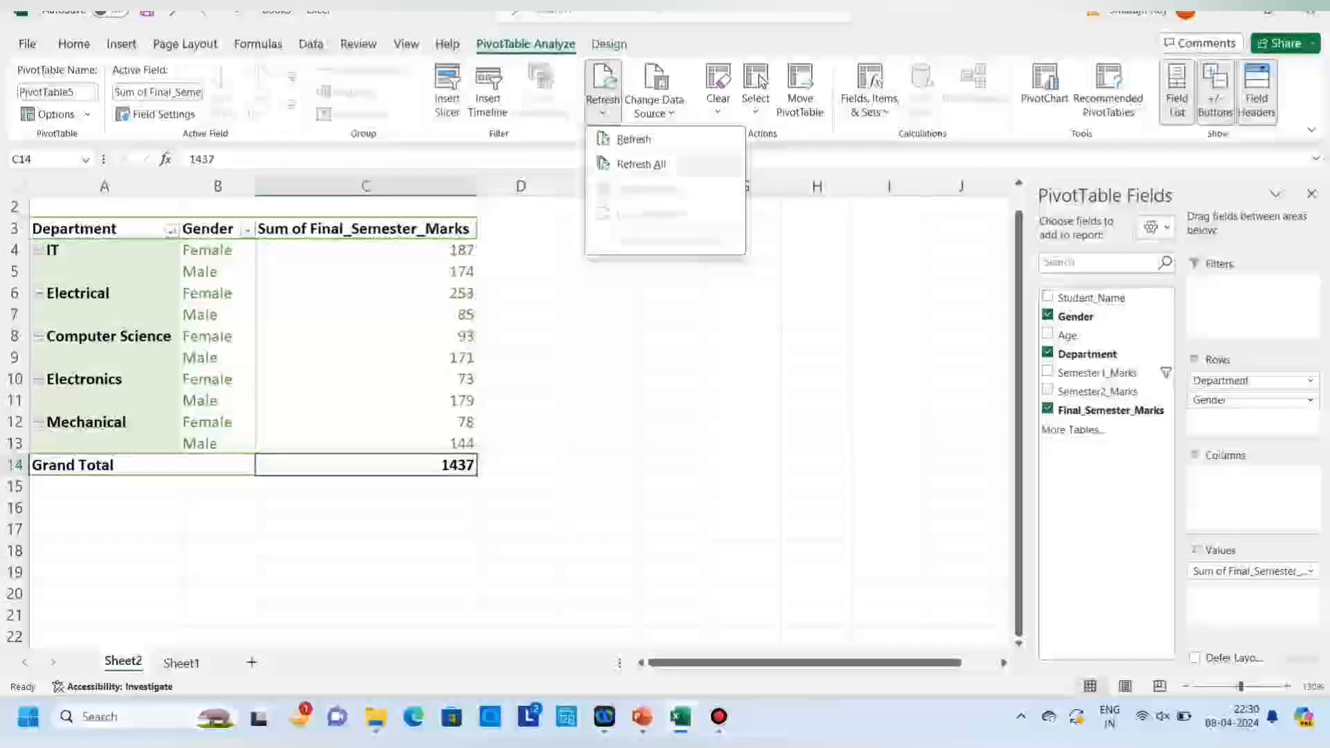
pyautogui.click(641, 164)
pyautogui.click(366, 487)
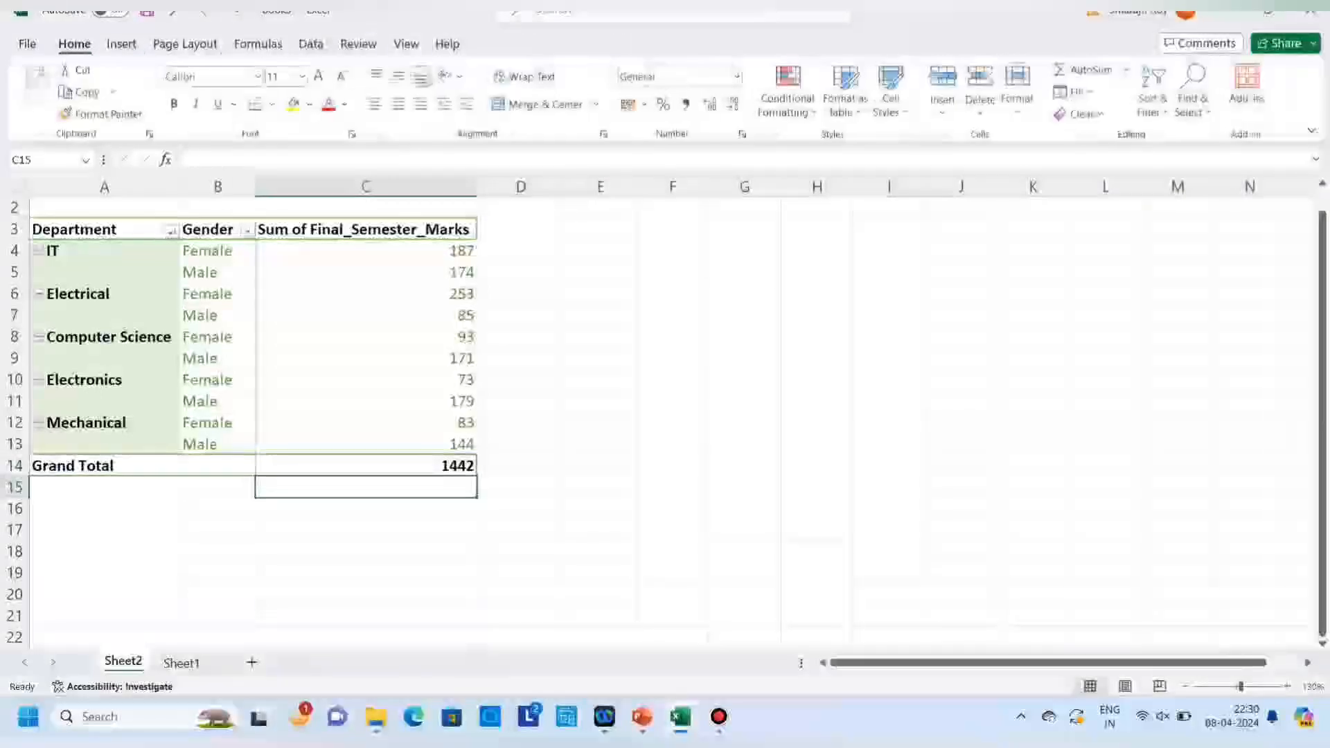
pyautogui.press('Up')
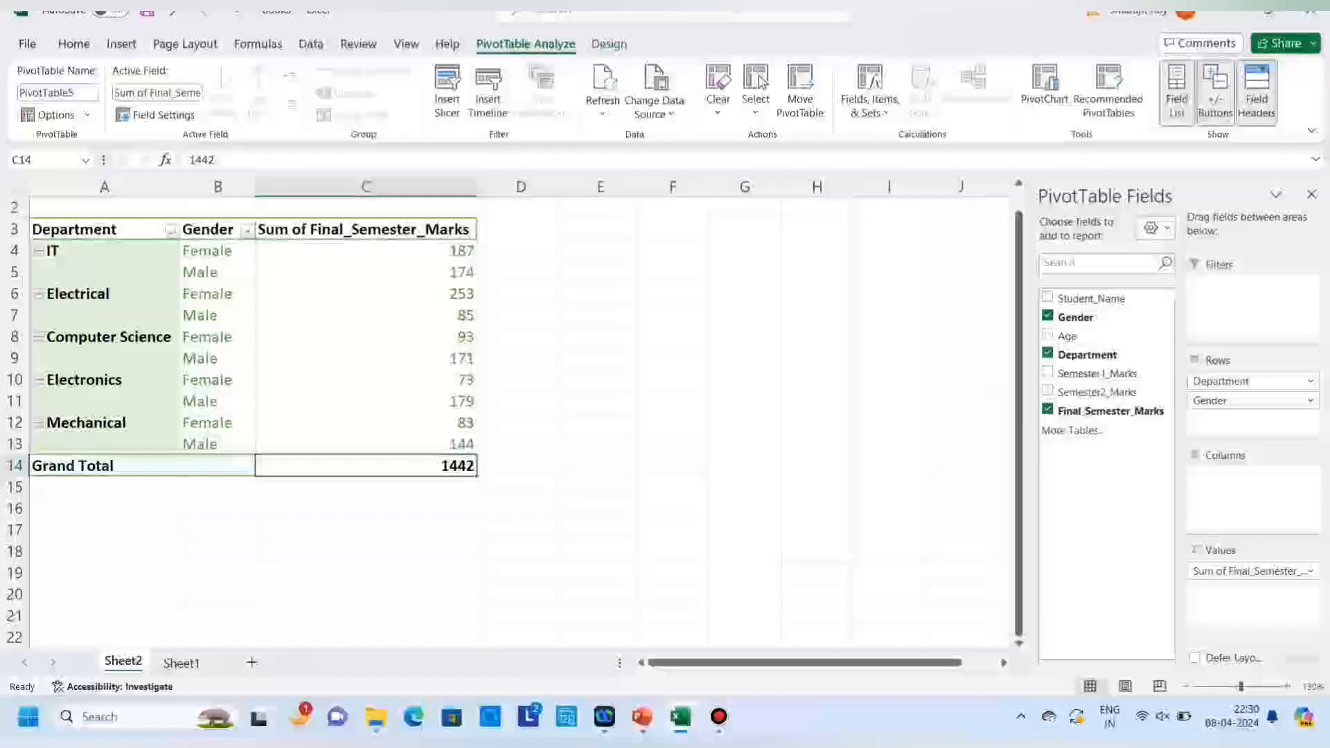
# In the source data on Sheet1, add a Grade column in H4 and fill cells H5 to H21 with A.
pyautogui.hotkey('ctrl', 'pagedown')
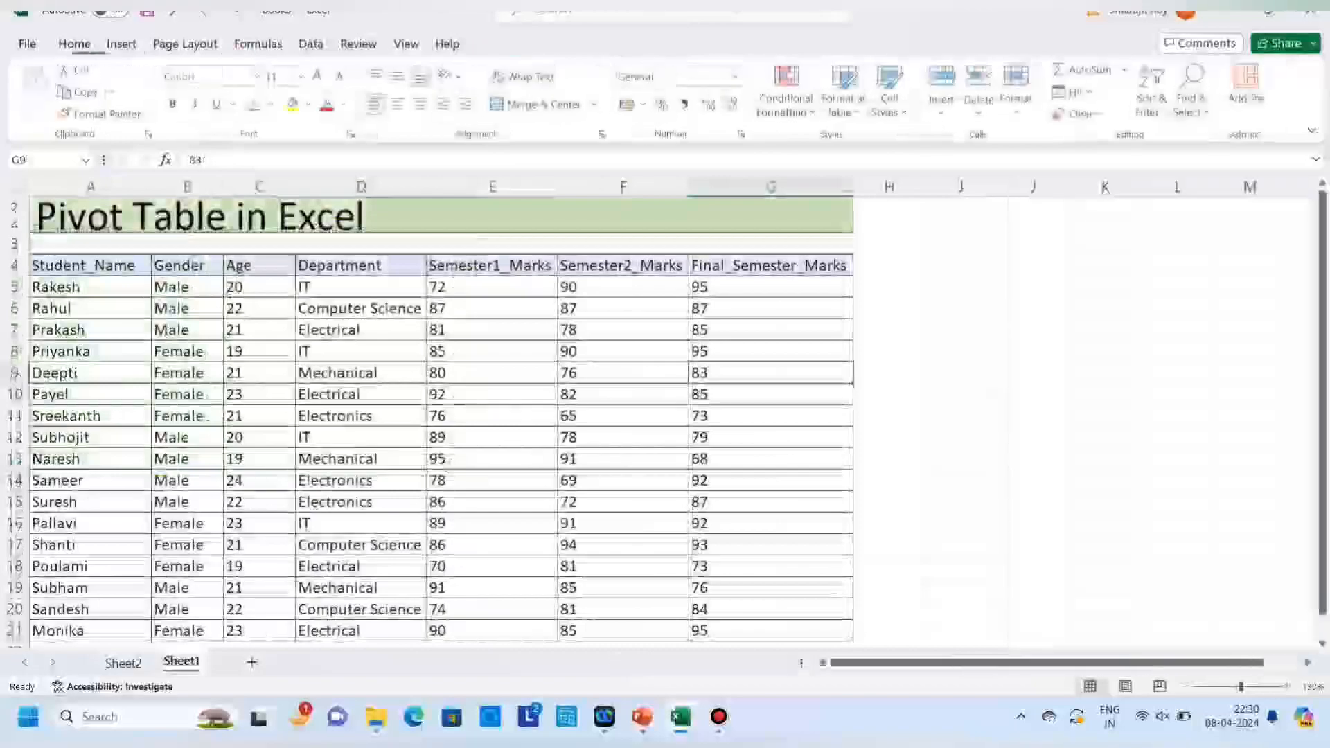
pyautogui.click(889, 265)
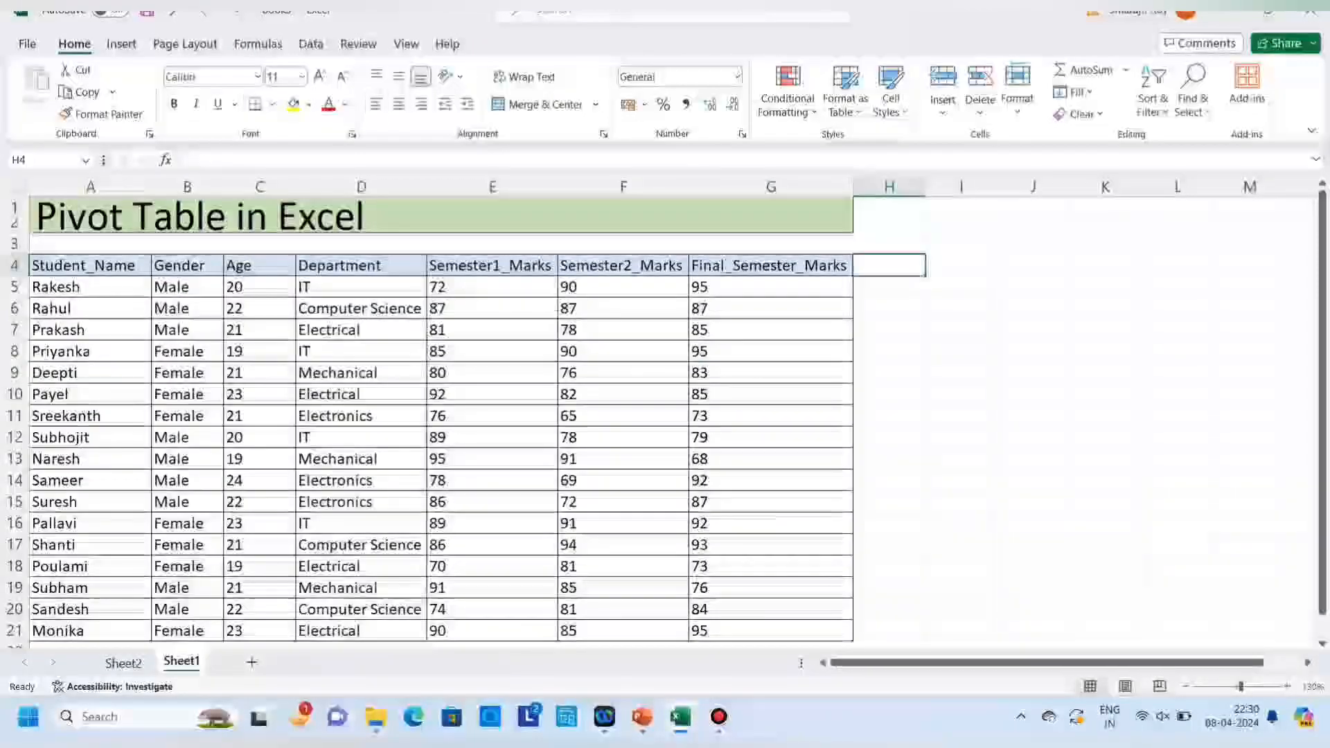
pyautogui.write('Grade')
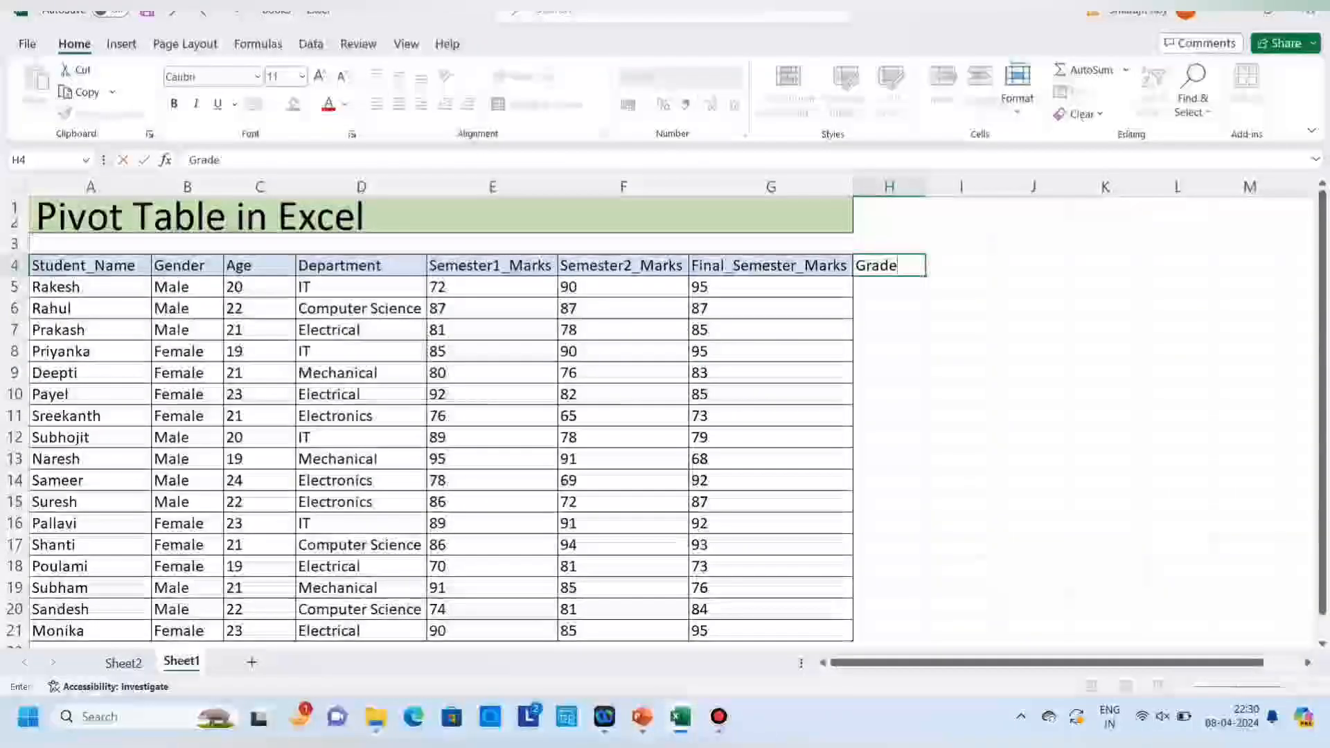
pyautogui.click(889, 373)
pyautogui.click(889, 287)
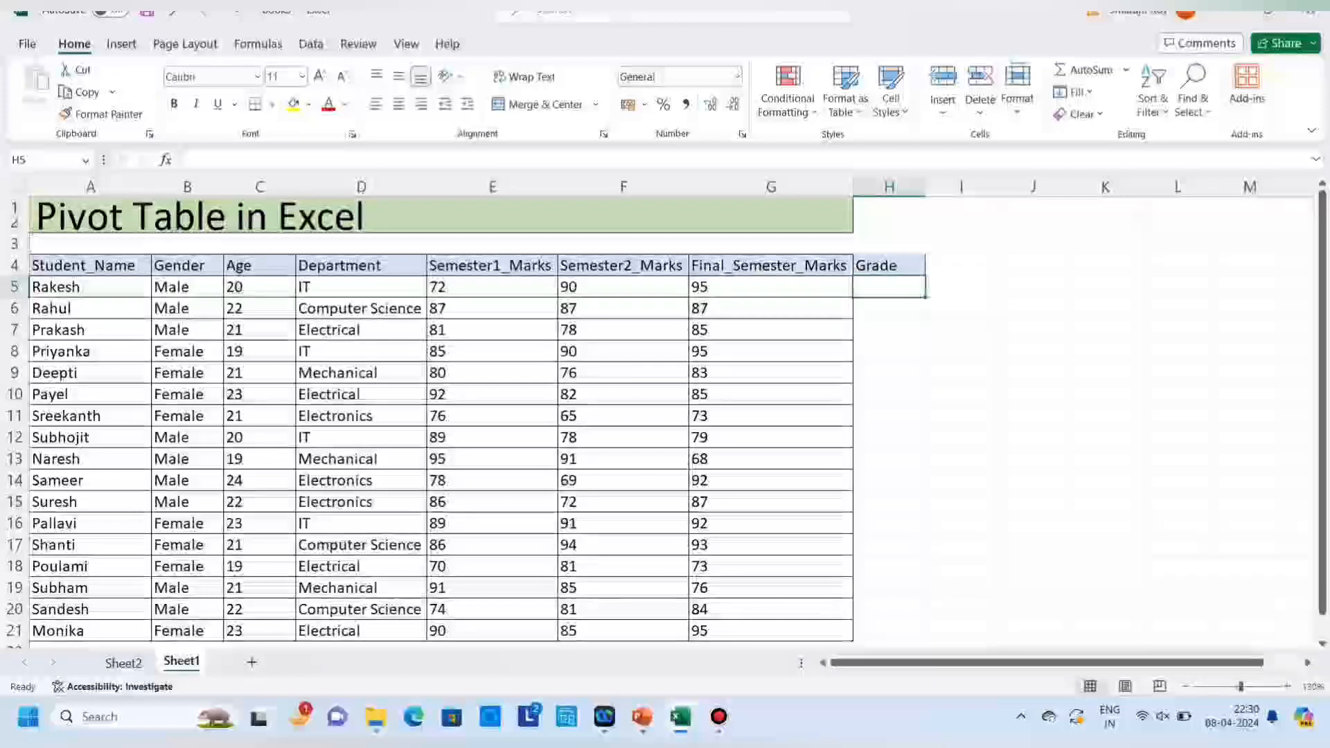
pyautogui.write('A')
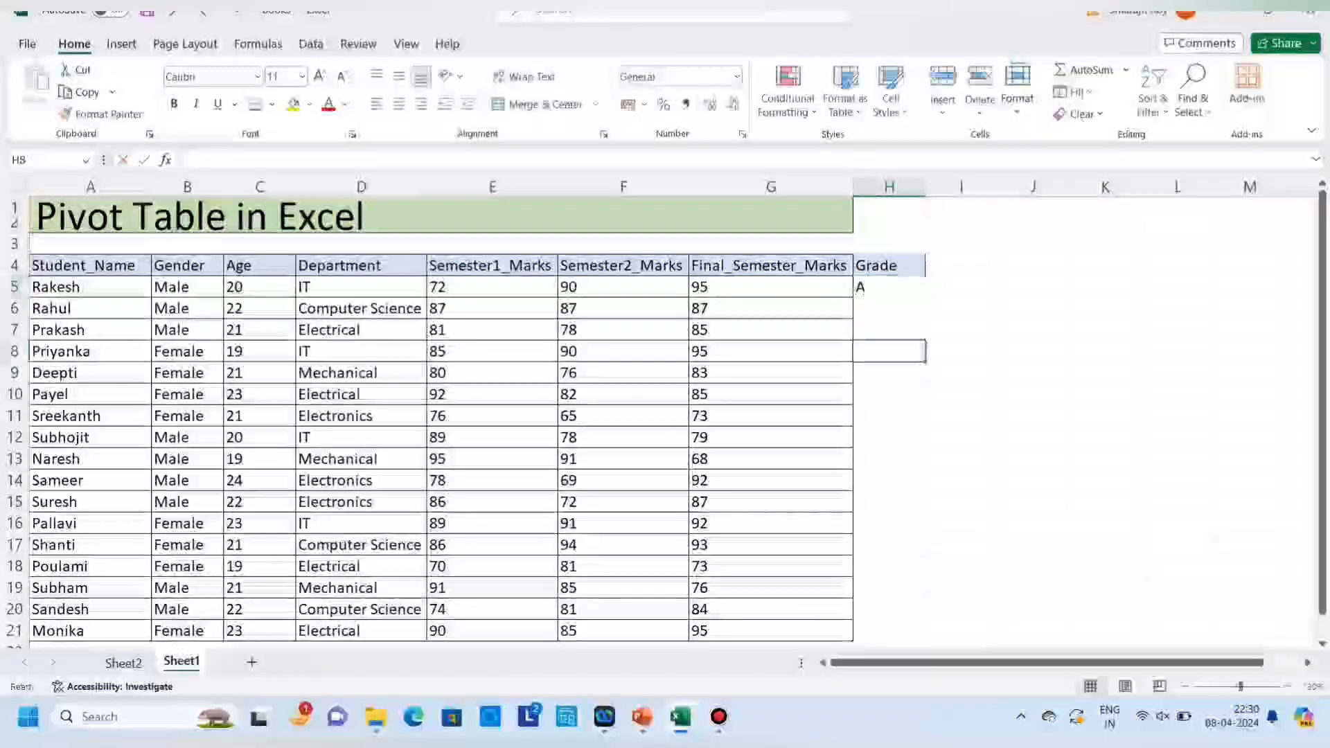
pyautogui.doubleClick(925, 297)
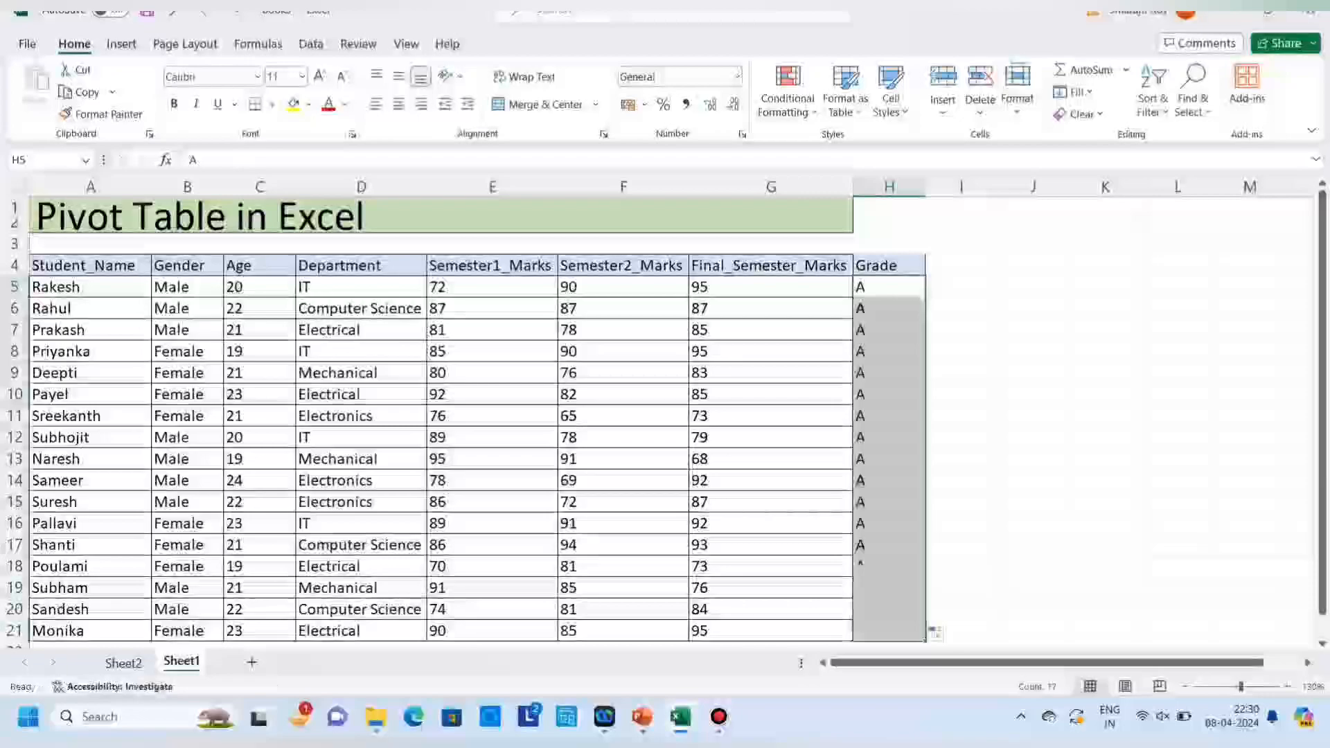
pyautogui.click(889, 588)
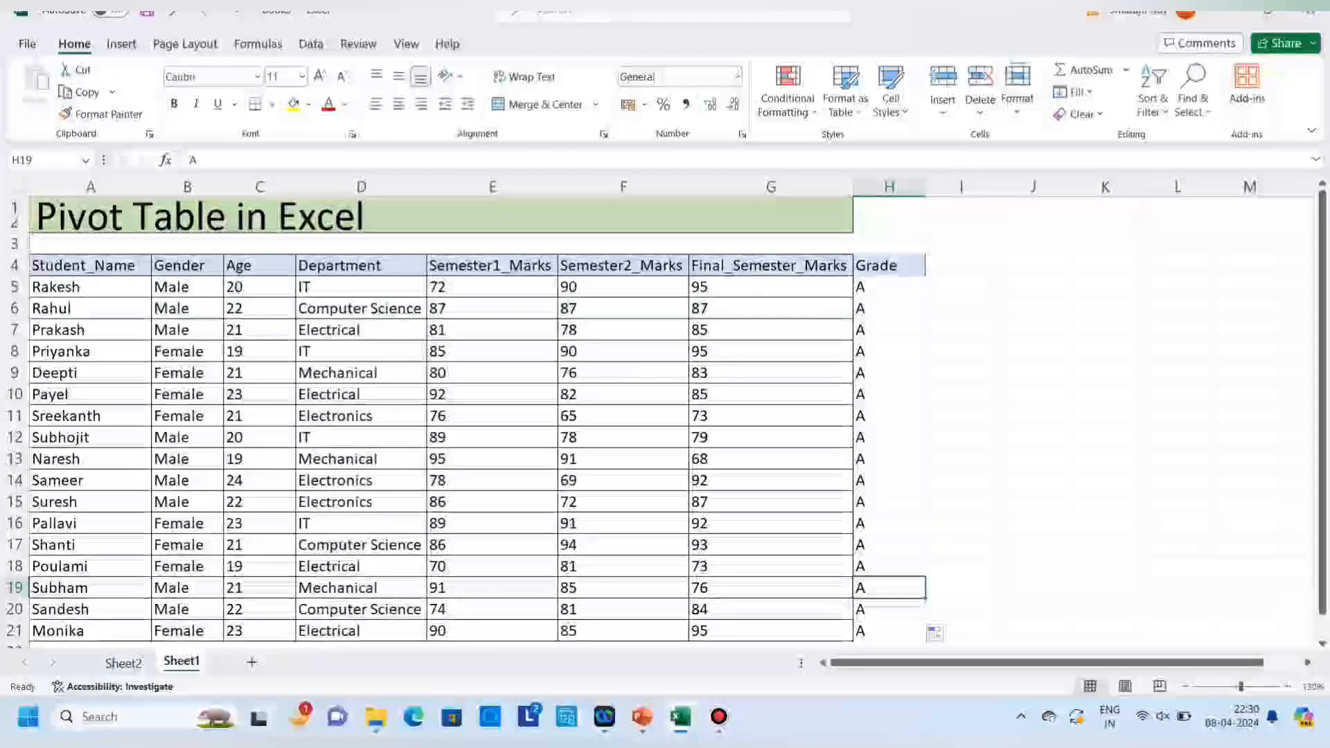
# Set the grades in cells H11, H13, H19 and H18 to B.
pyautogui.click(890, 416)
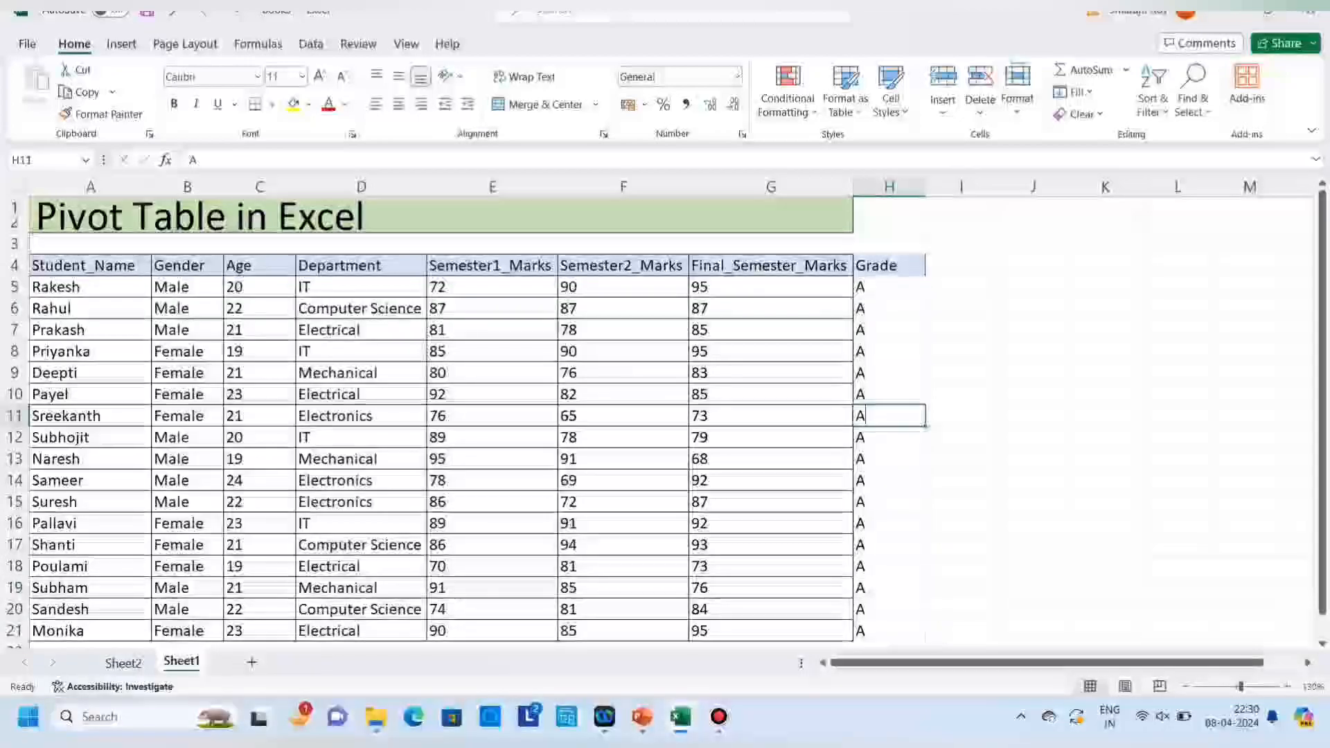
pyautogui.write('B')
pyautogui.click(889, 458)
pyautogui.write('B')
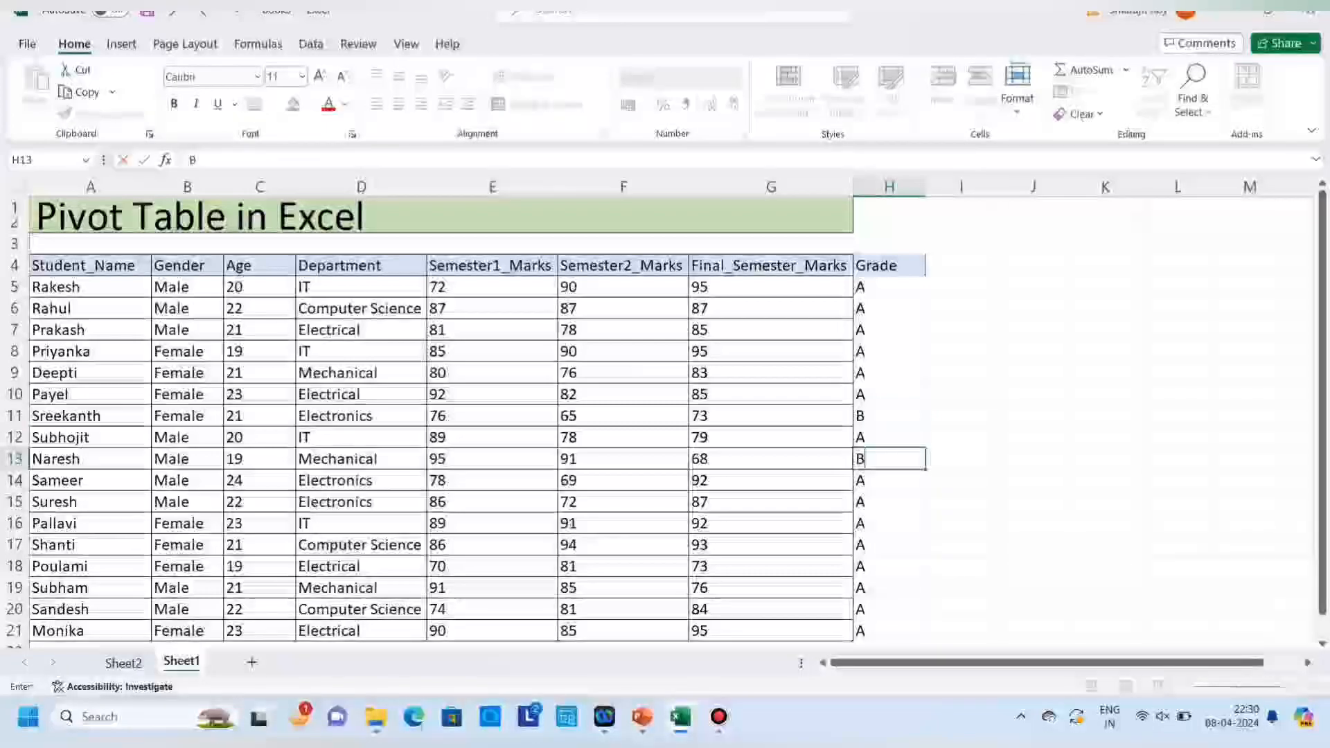
pyautogui.click(889, 587)
pyautogui.write('B')
pyautogui.click(889, 567)
pyautogui.write('B')
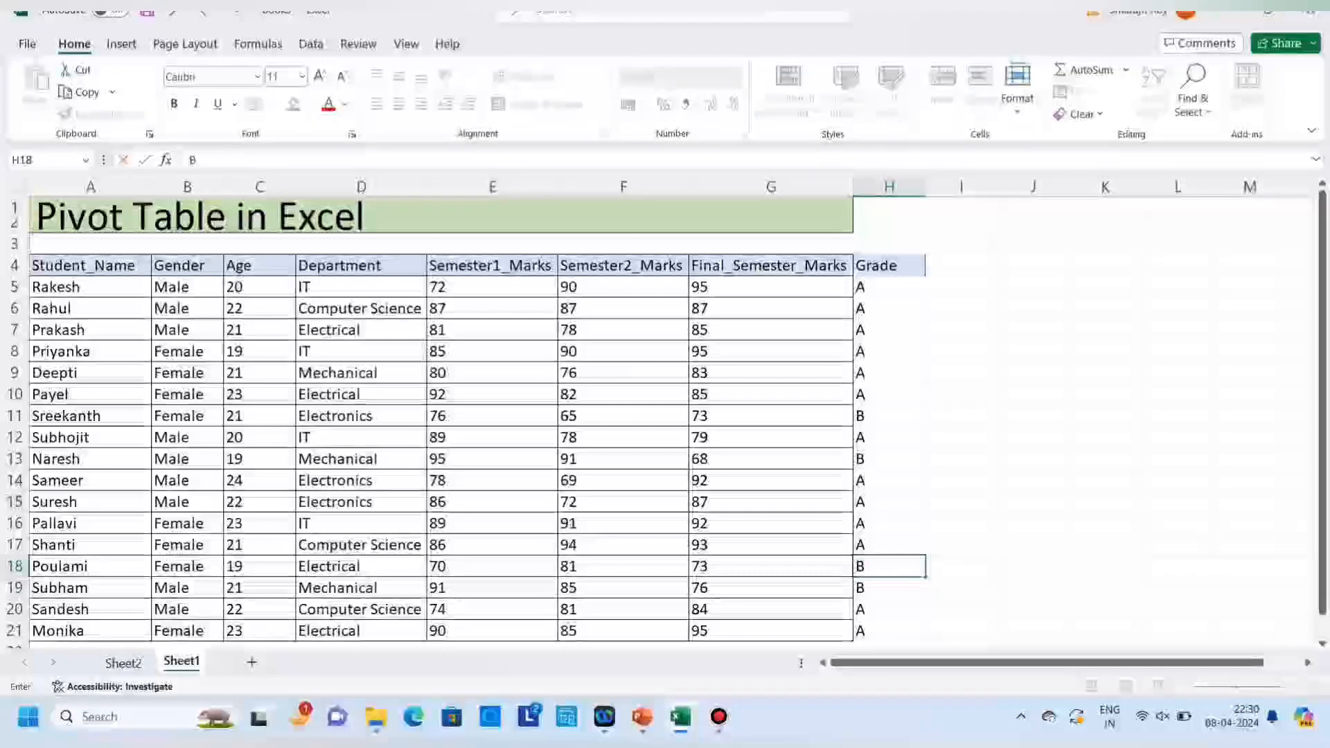
pyautogui.click(889, 330)
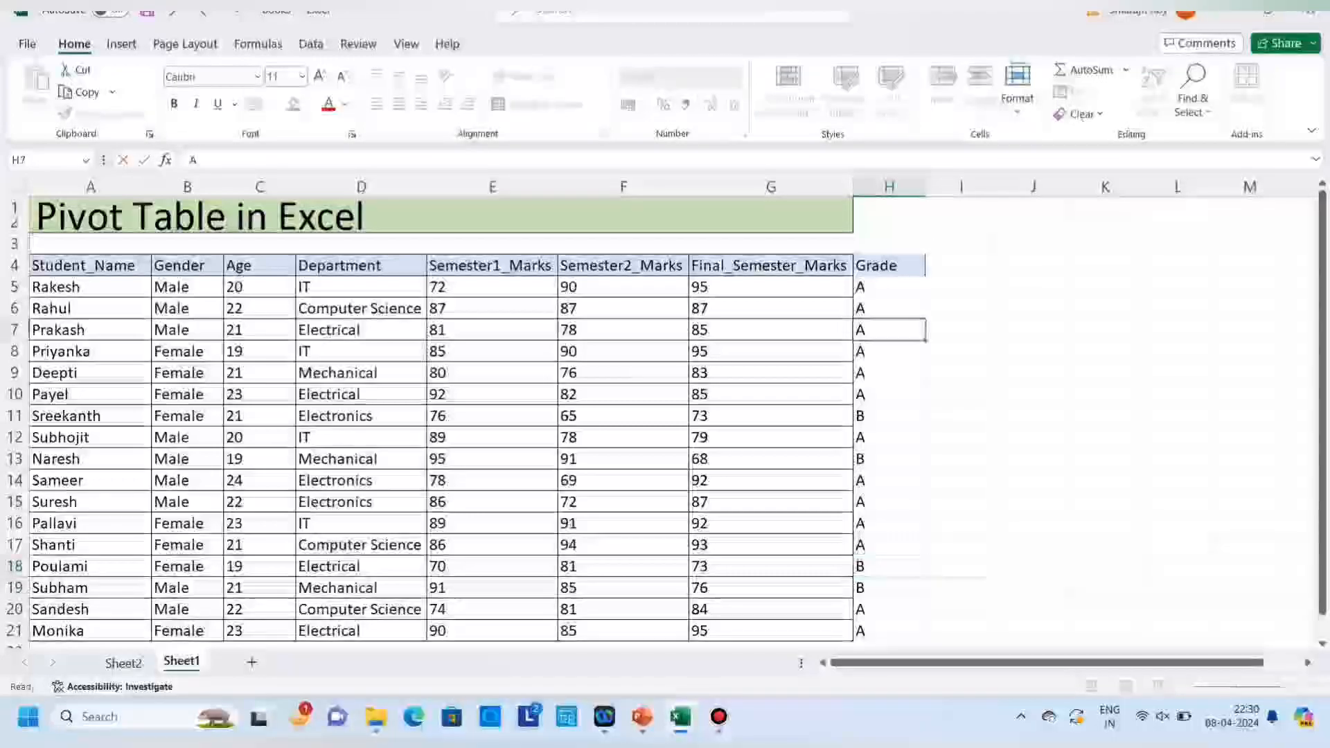
# Change the data source of the Sheet2 PivotTable to Sheet1!$A$4:$H$21 so it includes the Grade column.
pyautogui.click(123, 663)
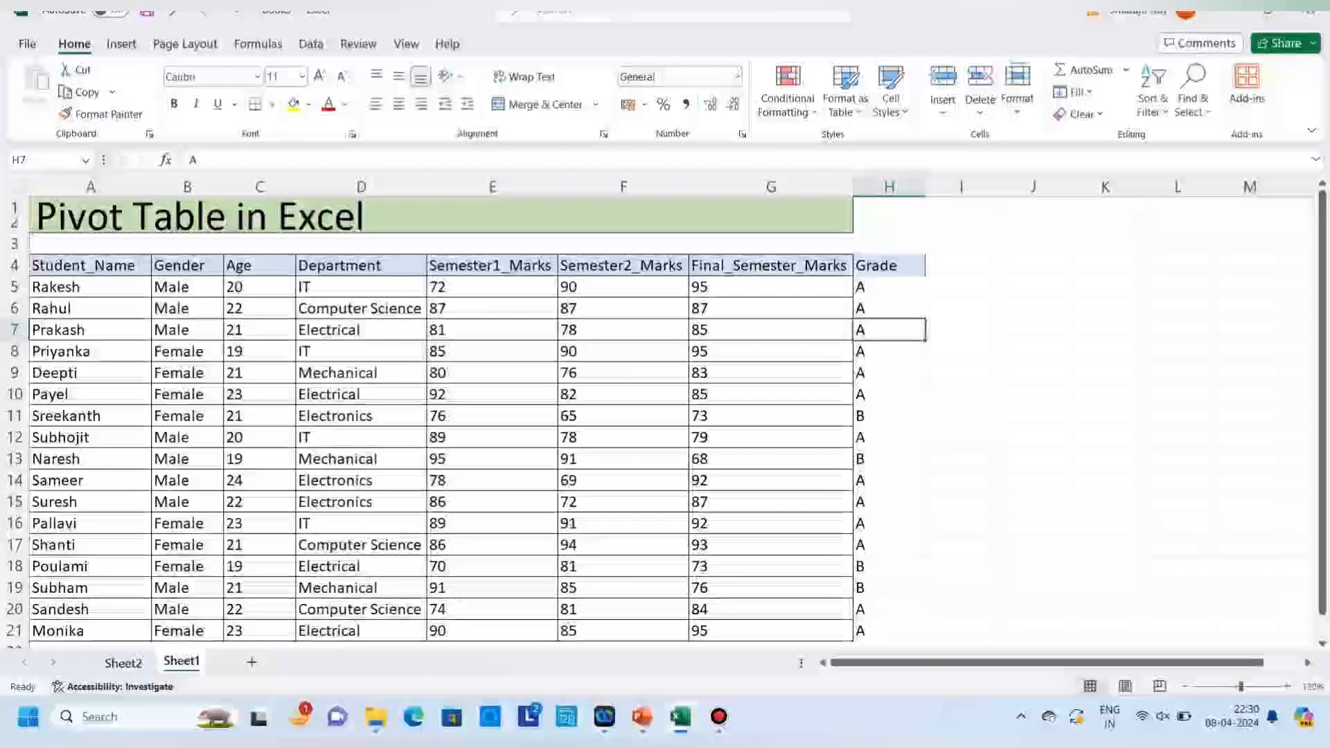
pyautogui.click(525, 45)
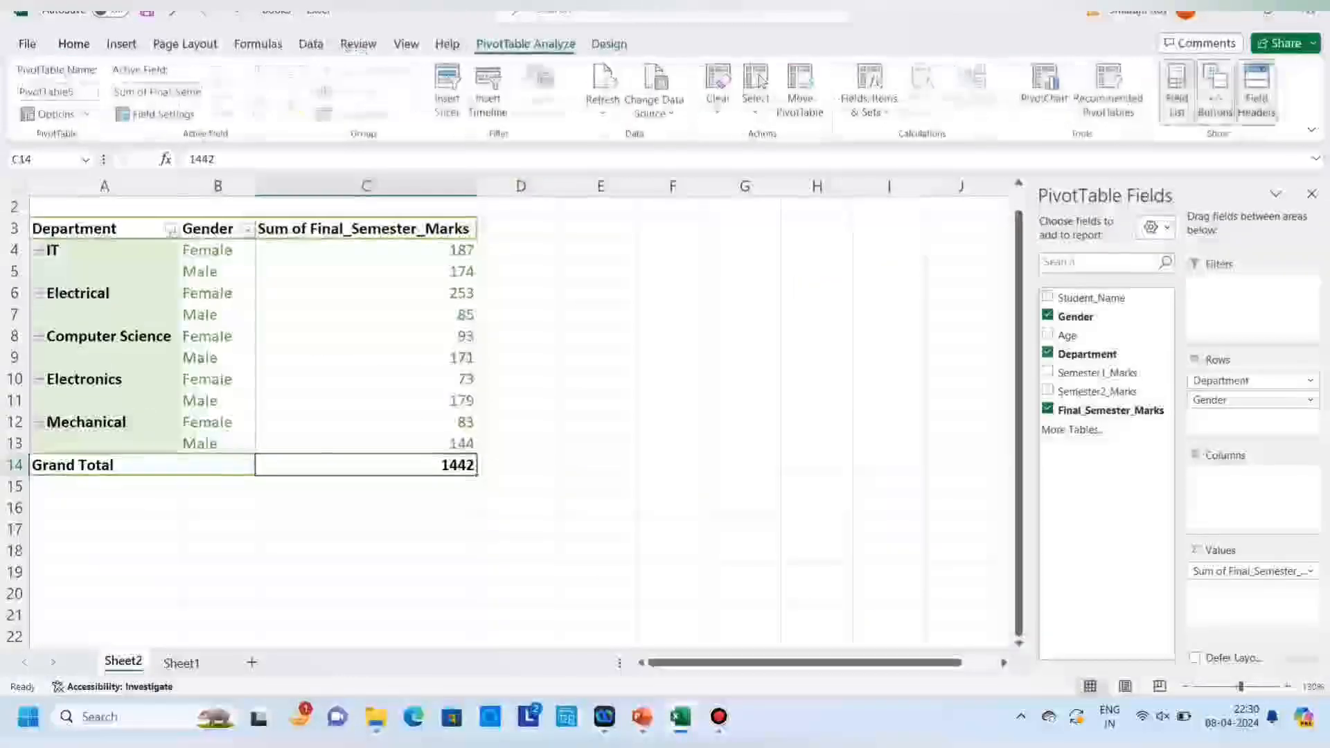
pyautogui.click(602, 112)
pyautogui.click(762, 82)
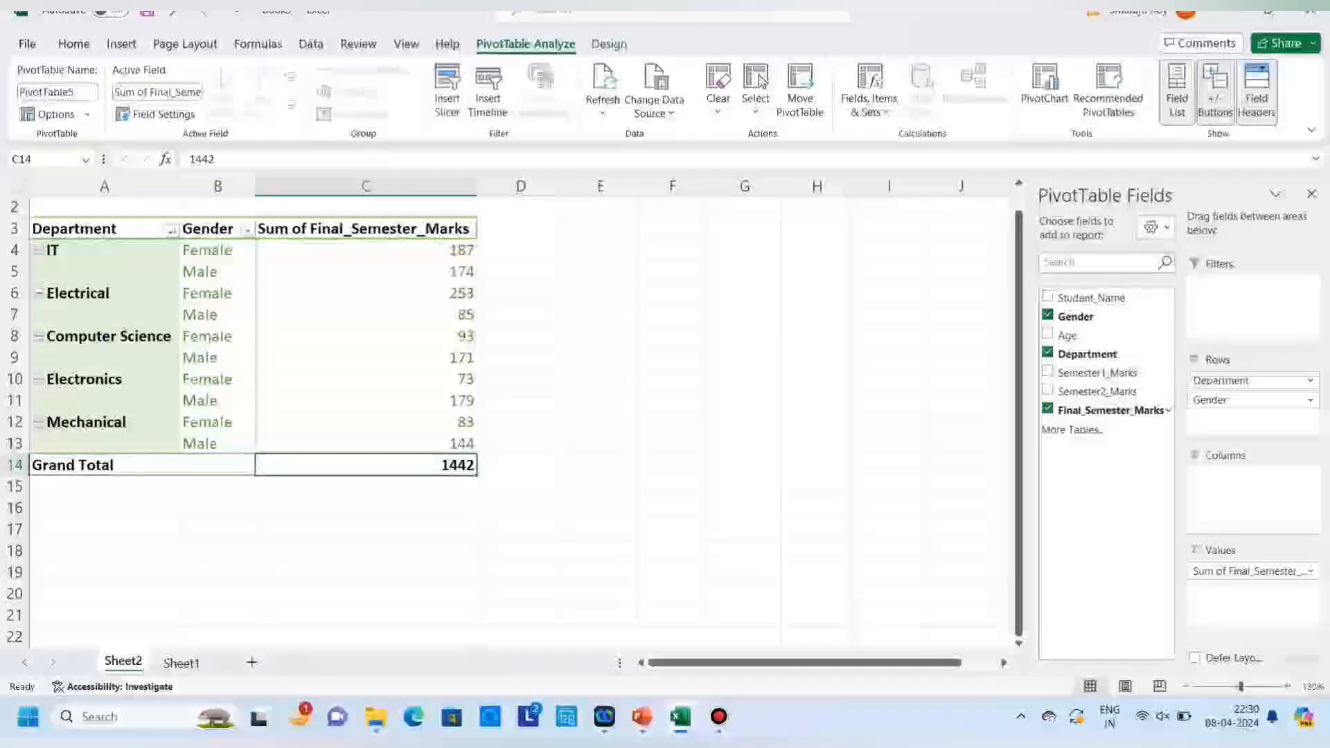
pyautogui.click(655, 112)
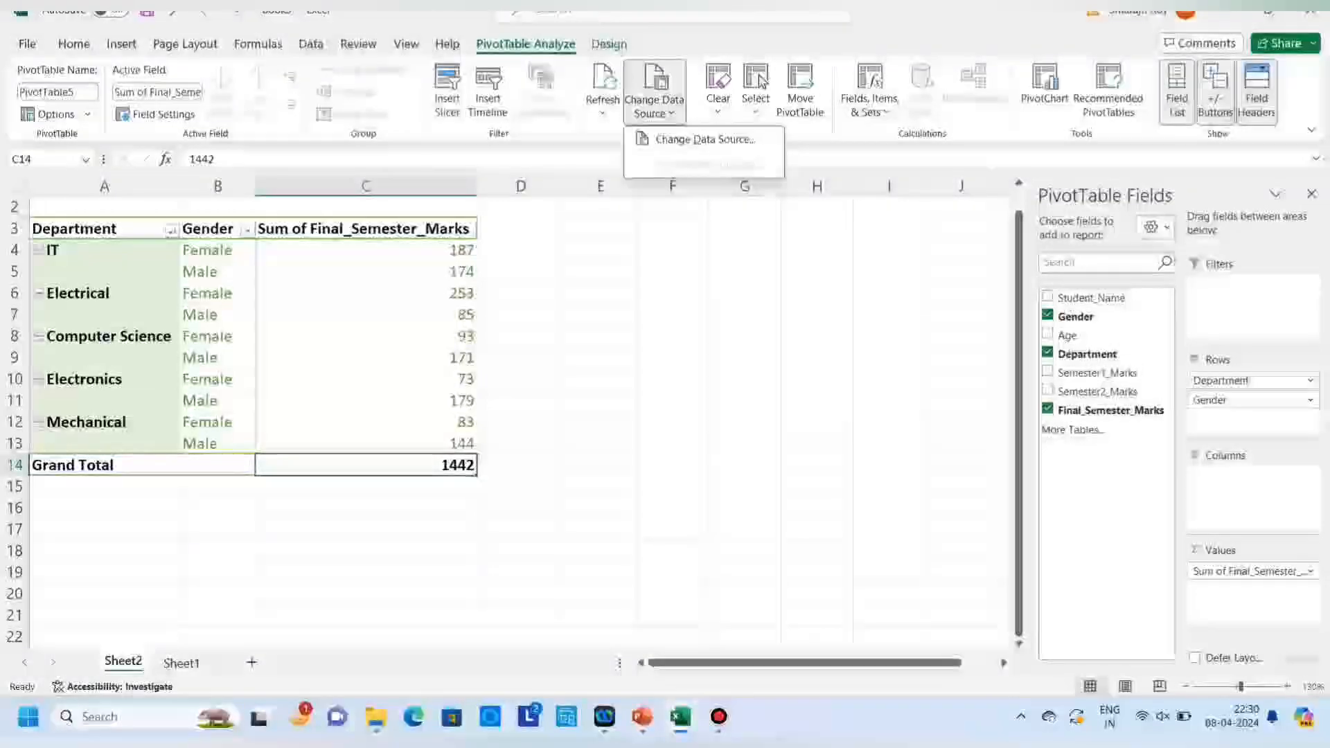
pyautogui.click(704, 139)
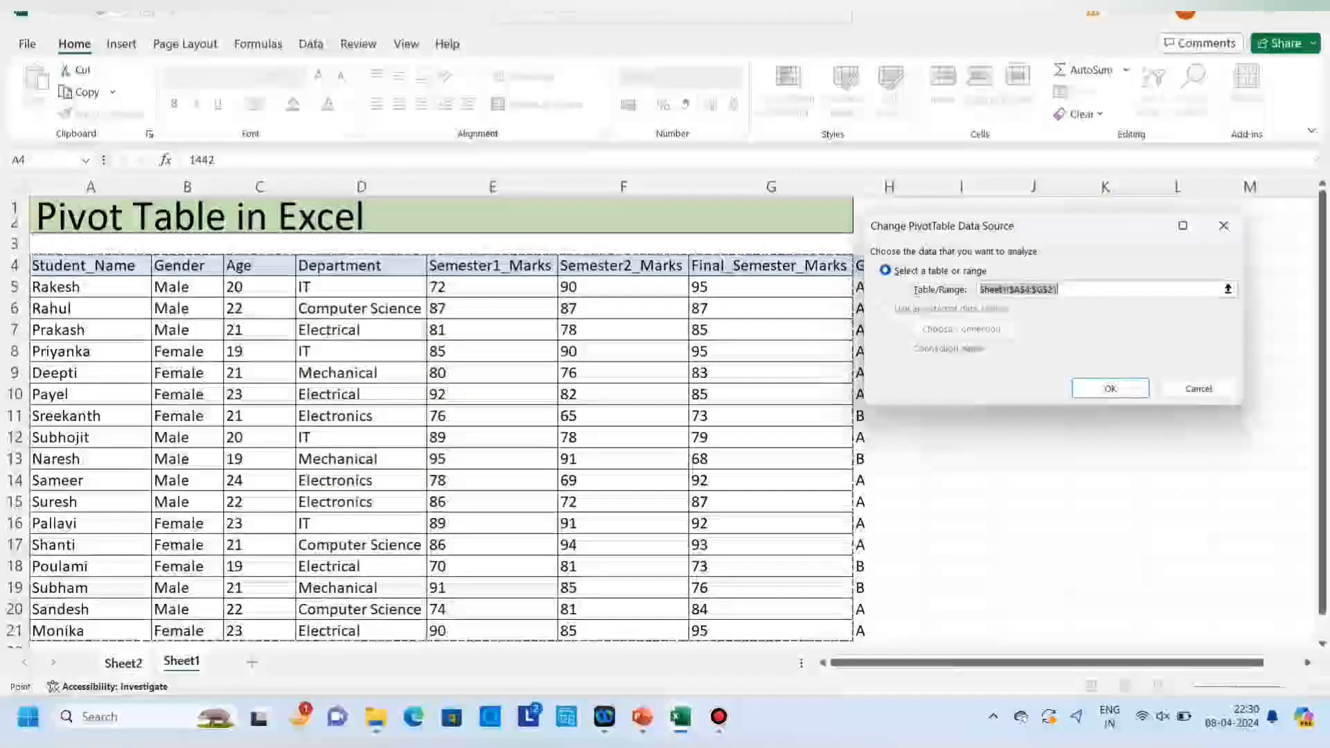
pyautogui.moveTo(1041, 232); pyautogui.dragTo(1108, 233)
pyautogui.moveTo(87, 265); pyautogui.dragTo(916, 635)
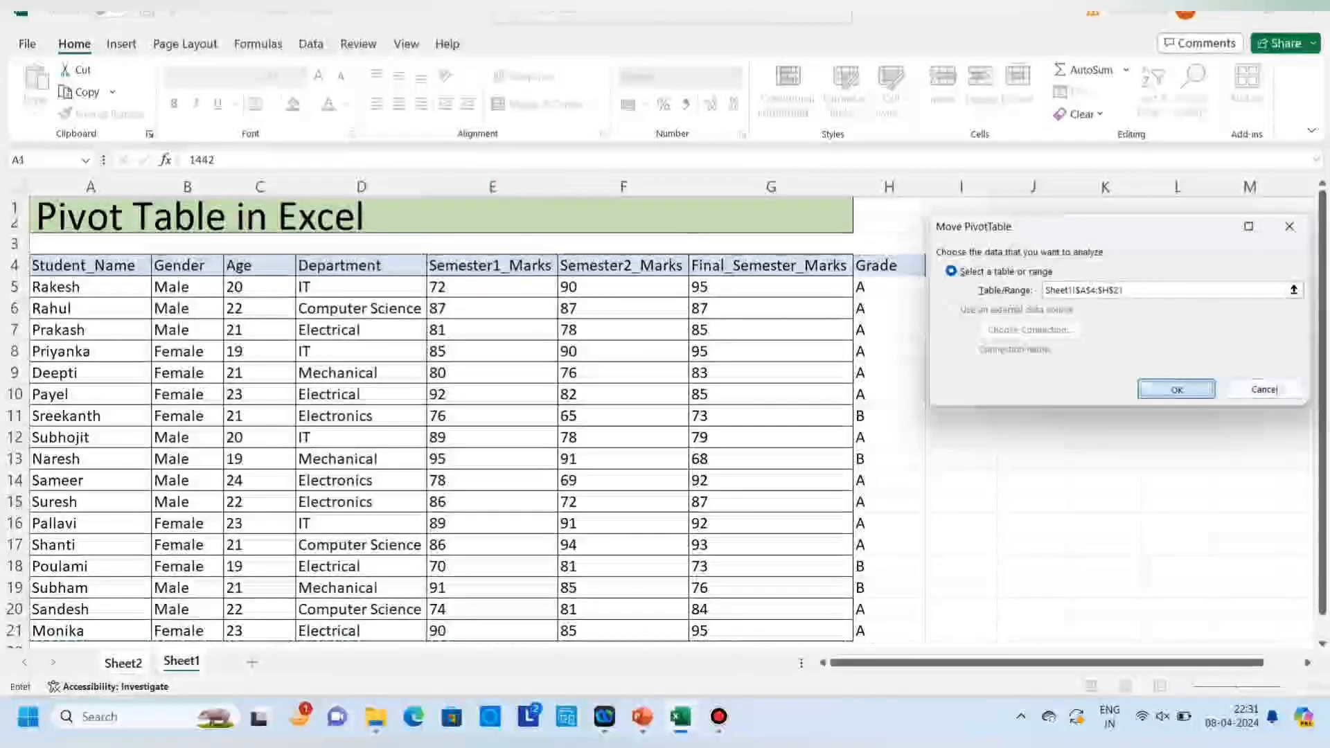
pyautogui.click(1176, 390)
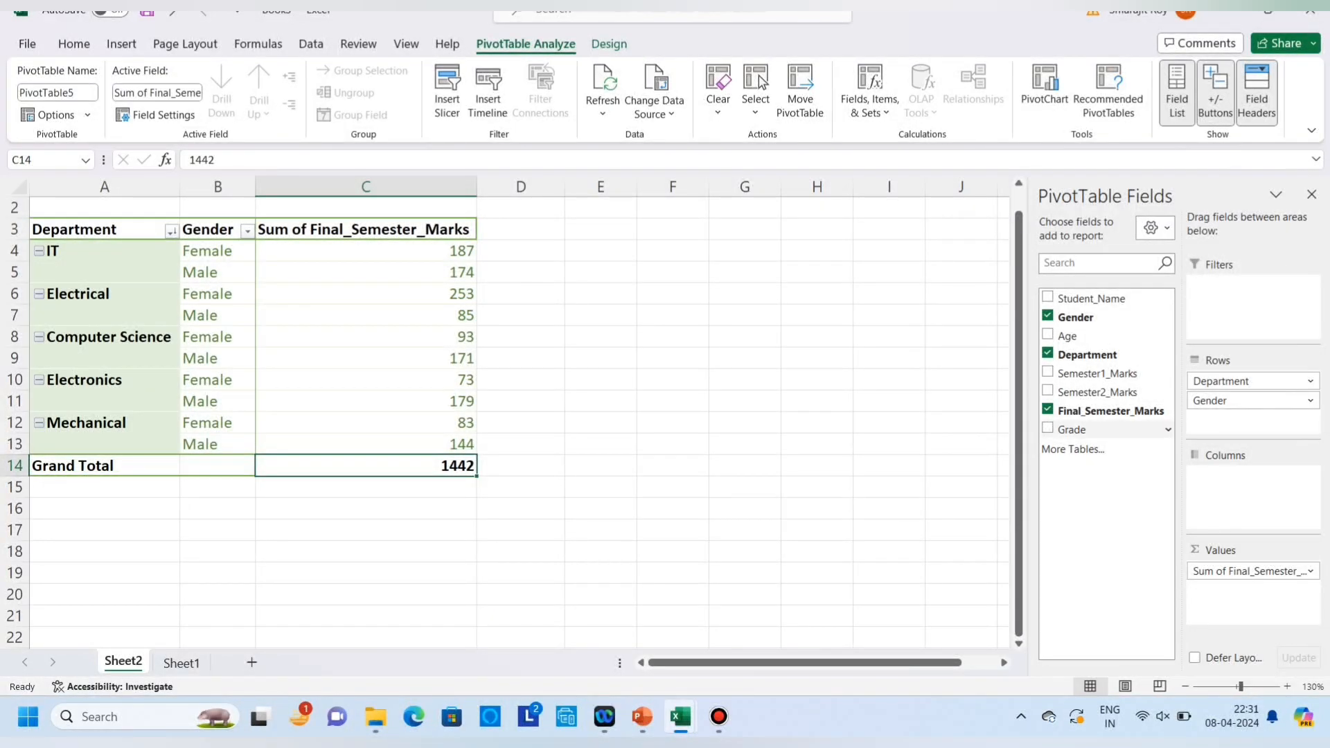
# Add the Grade field to the PivotTable rows, look over the marks by grade, and remove the field again.
pyautogui.click(1047, 430)
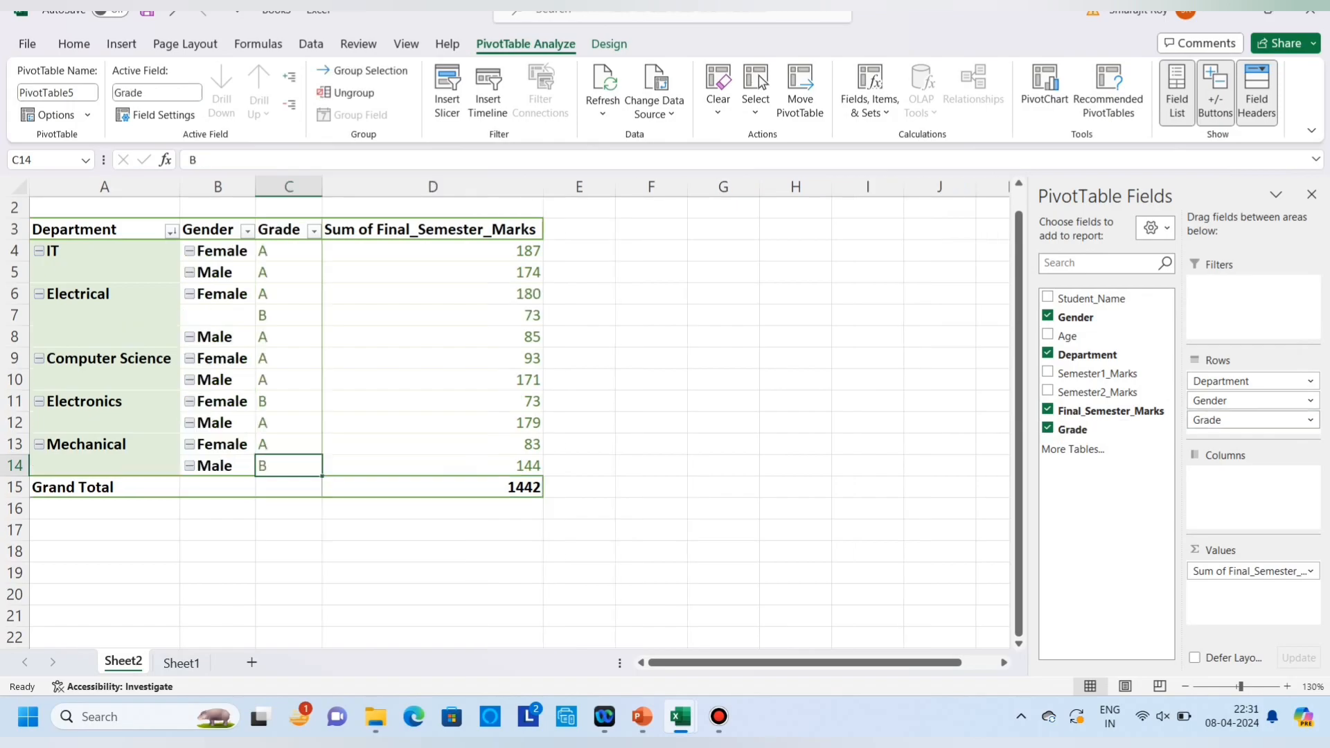
pyautogui.click(259, 272)
pyautogui.click(217, 221)
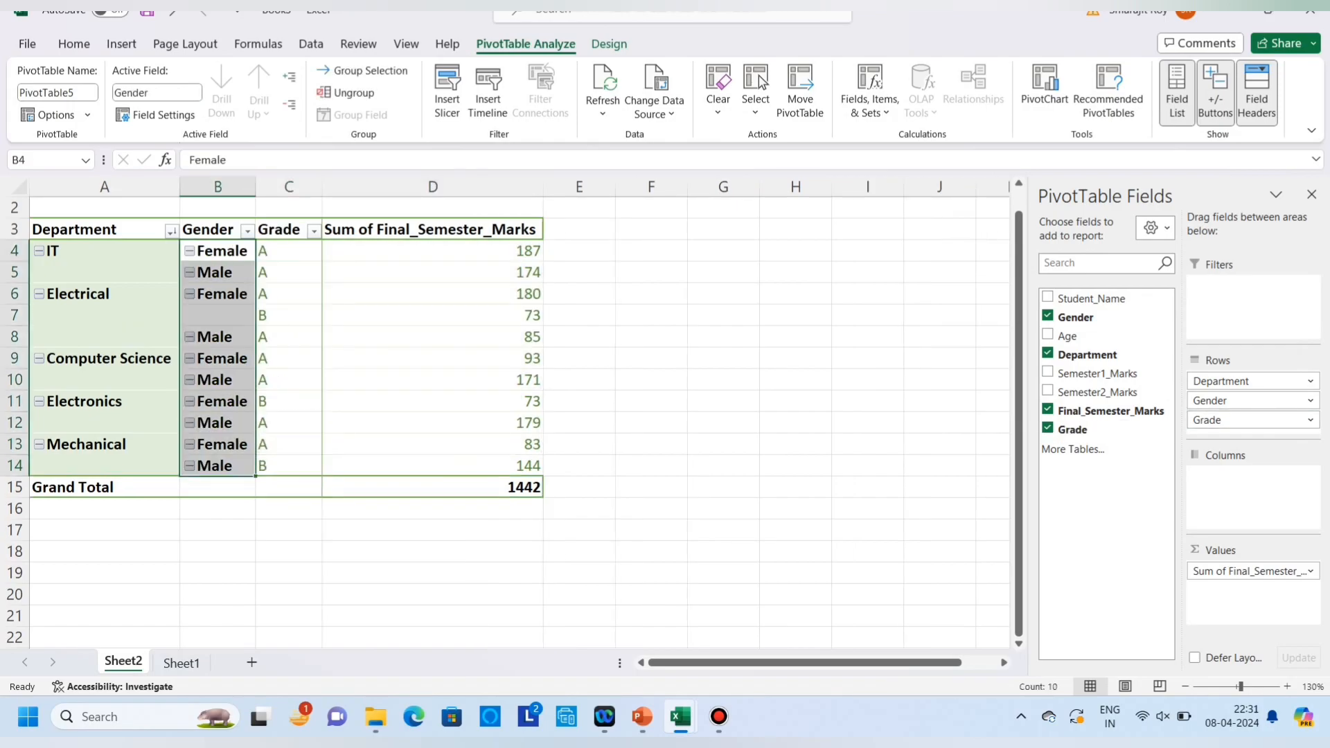
pyautogui.click(282, 221)
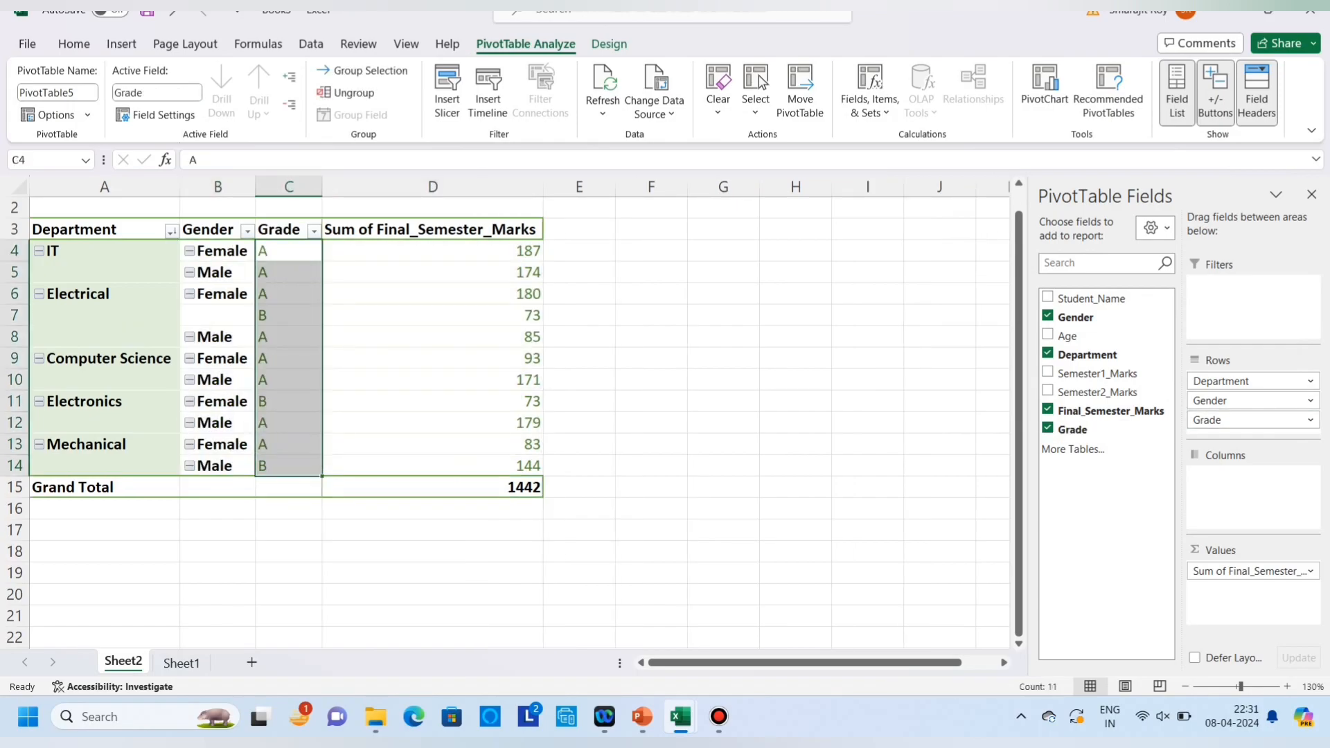
pyautogui.click(433, 251)
pyautogui.click(259, 273)
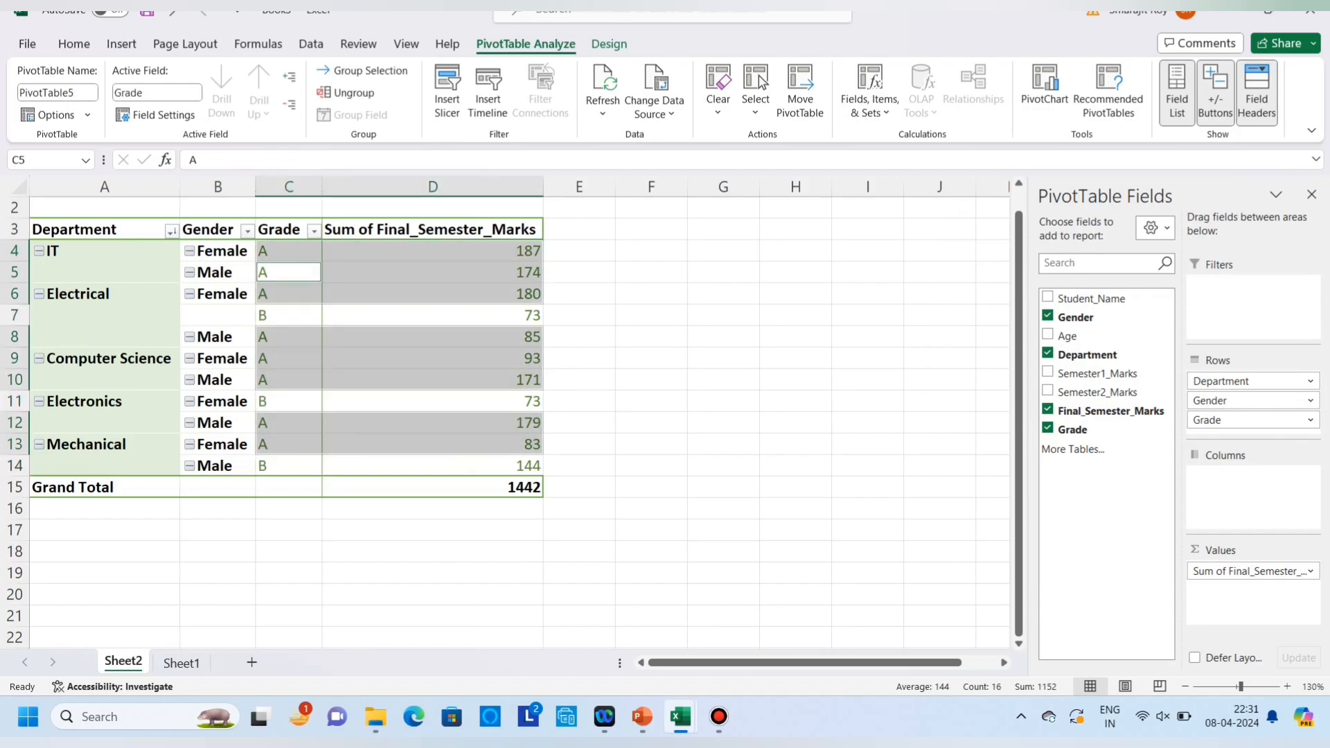
pyautogui.click(432, 315)
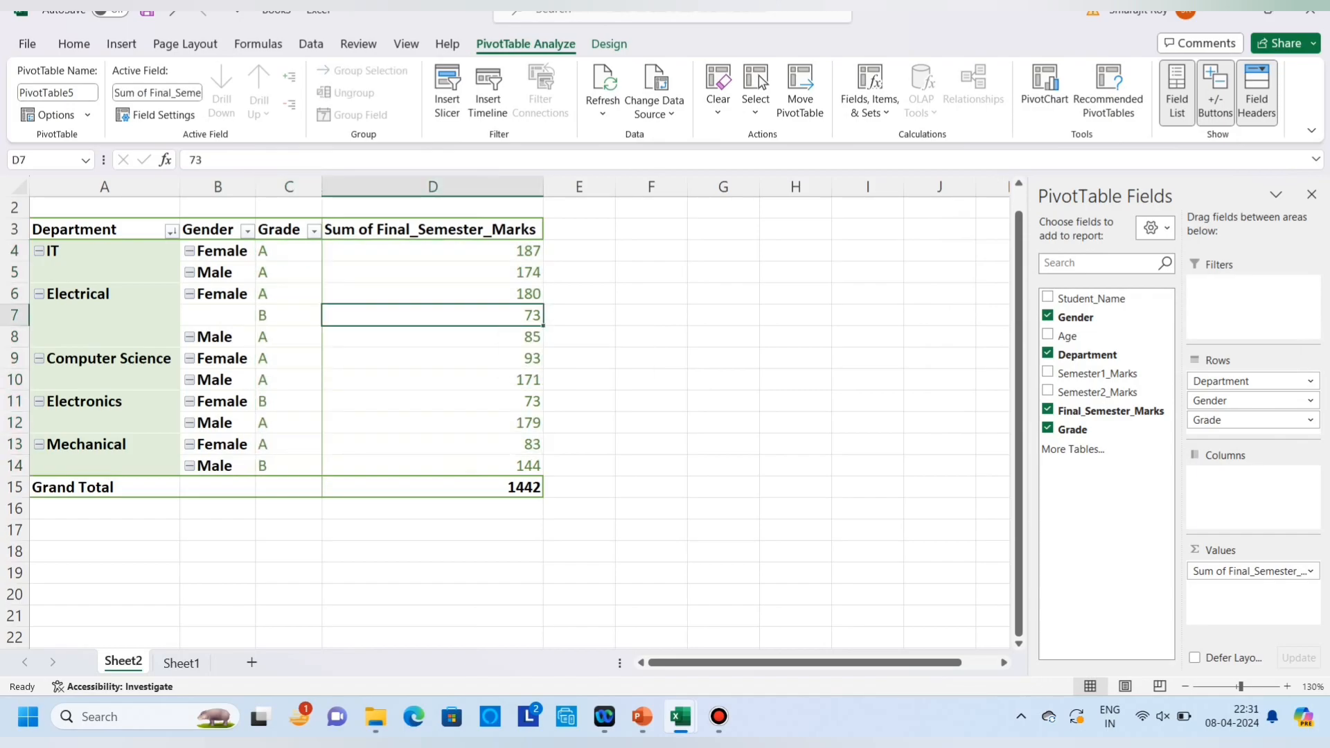
pyautogui.click(259, 401)
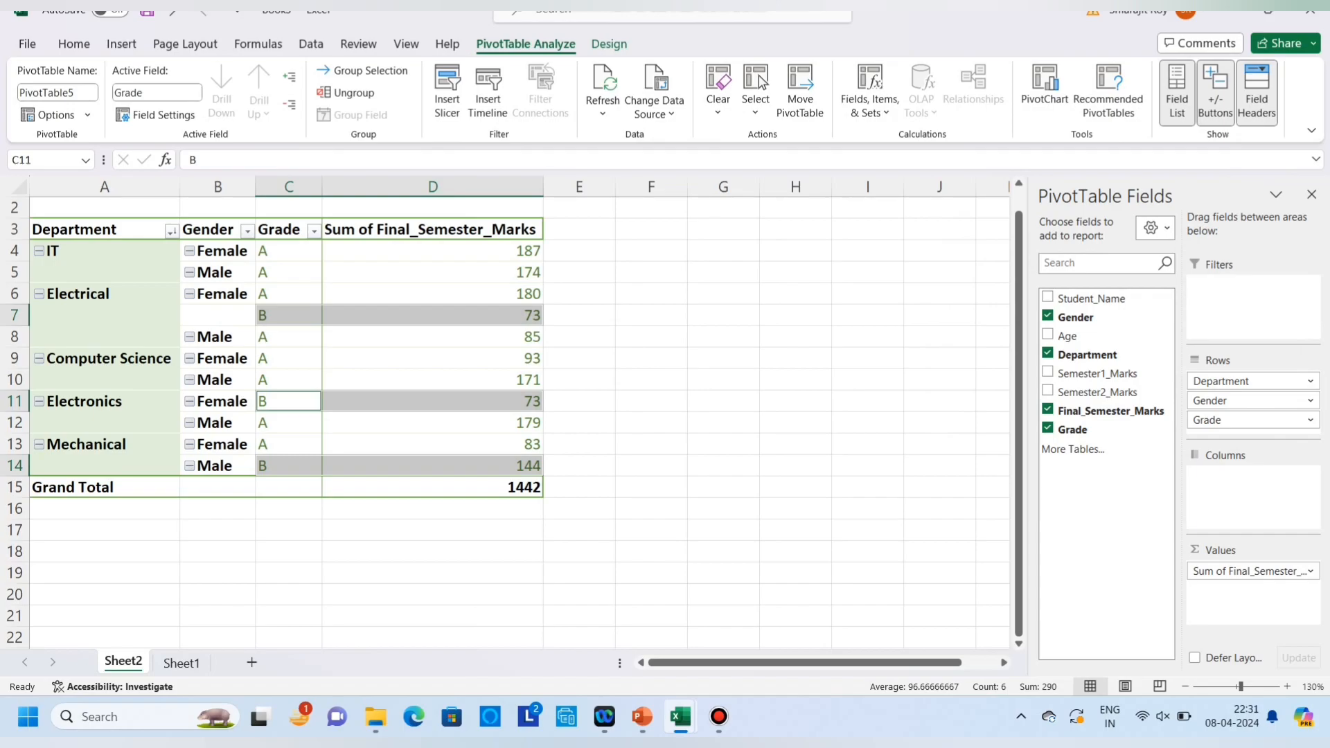
pyautogui.click(432, 422)
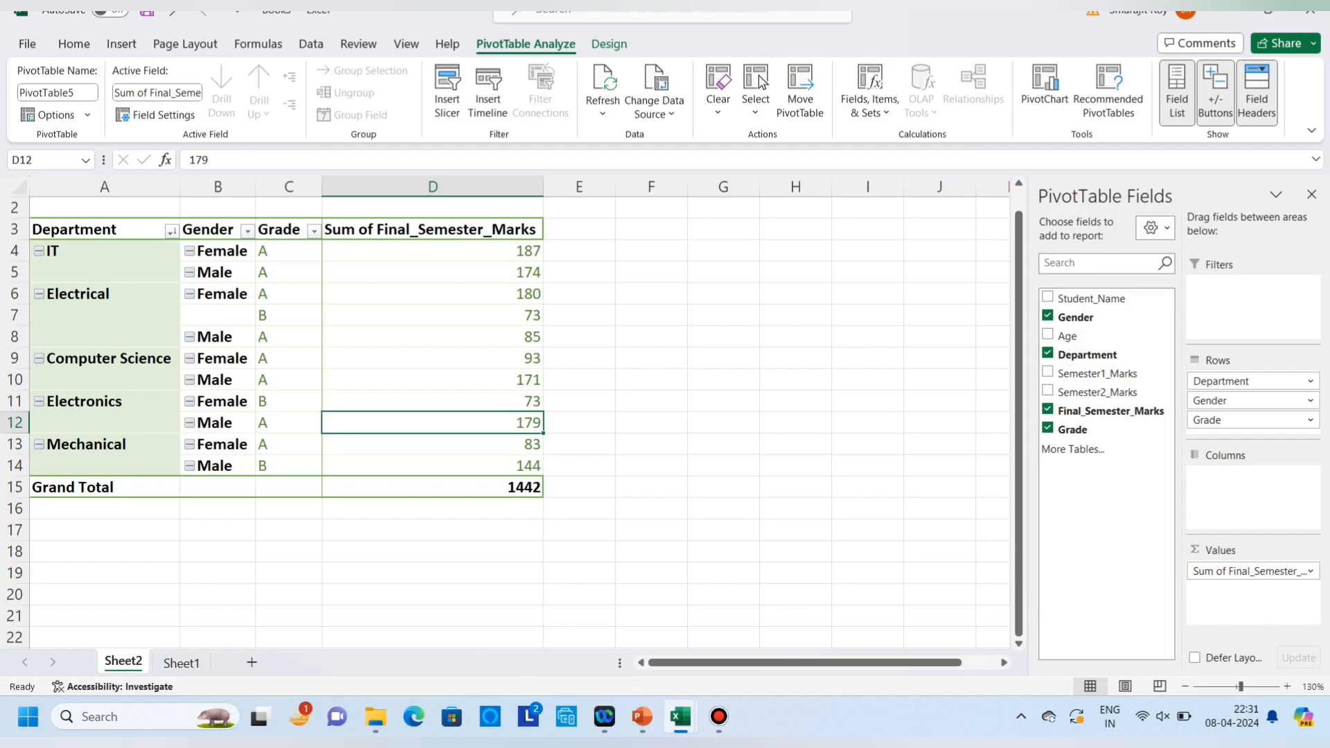
pyautogui.moveTo(1237, 419); pyautogui.dragTo(817, 429)
# Select the whole PivotTable, cells A3 to C14.
pyautogui.moveTo(104, 230); pyautogui.dragTo(415, 465)
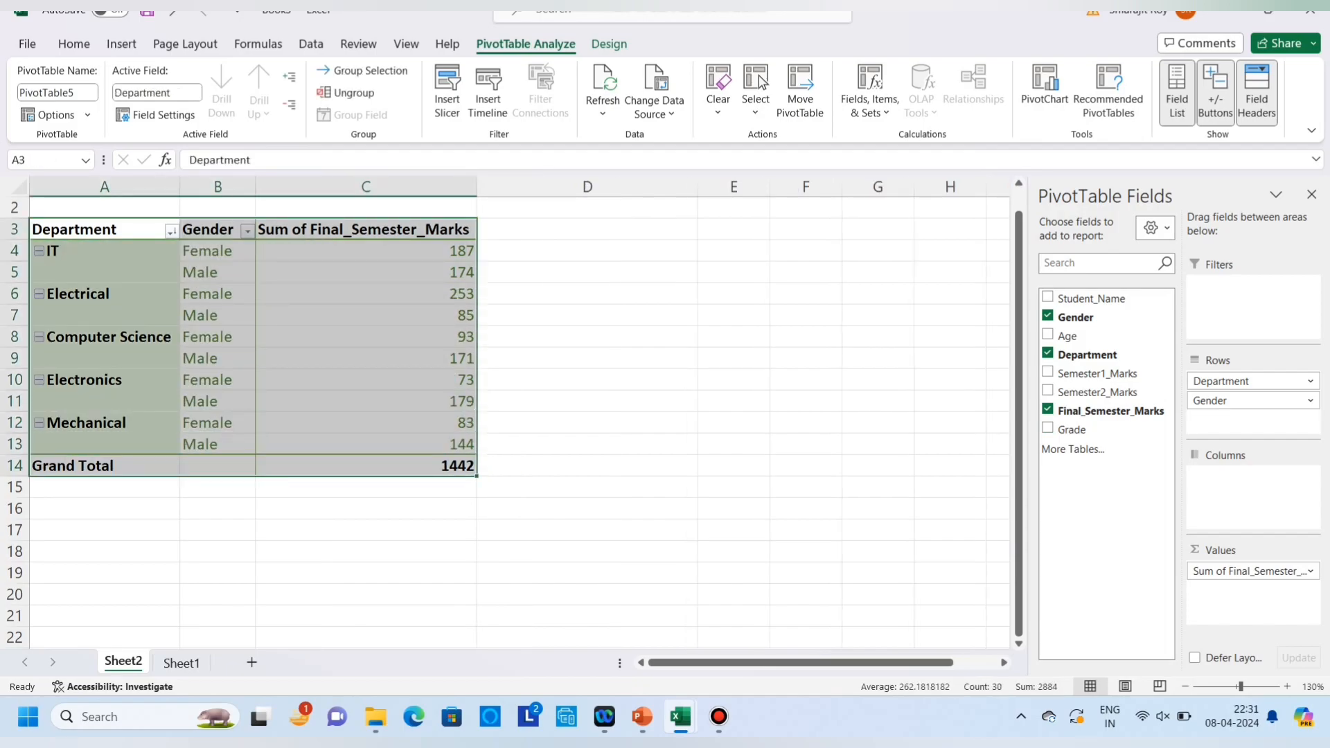